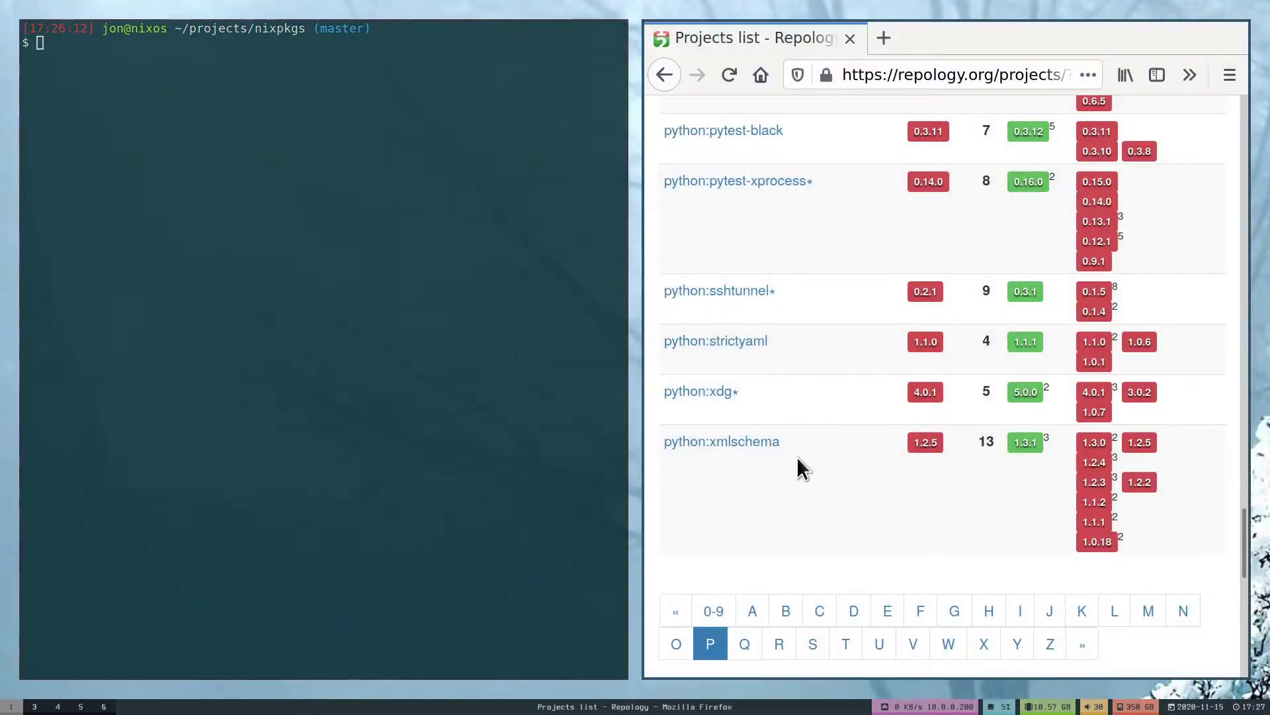
# Pull the latest origin commits into staging, then return to master and check git status
pyautogui.moveTo(781, 442); pyautogui.dragTo(710, 447)
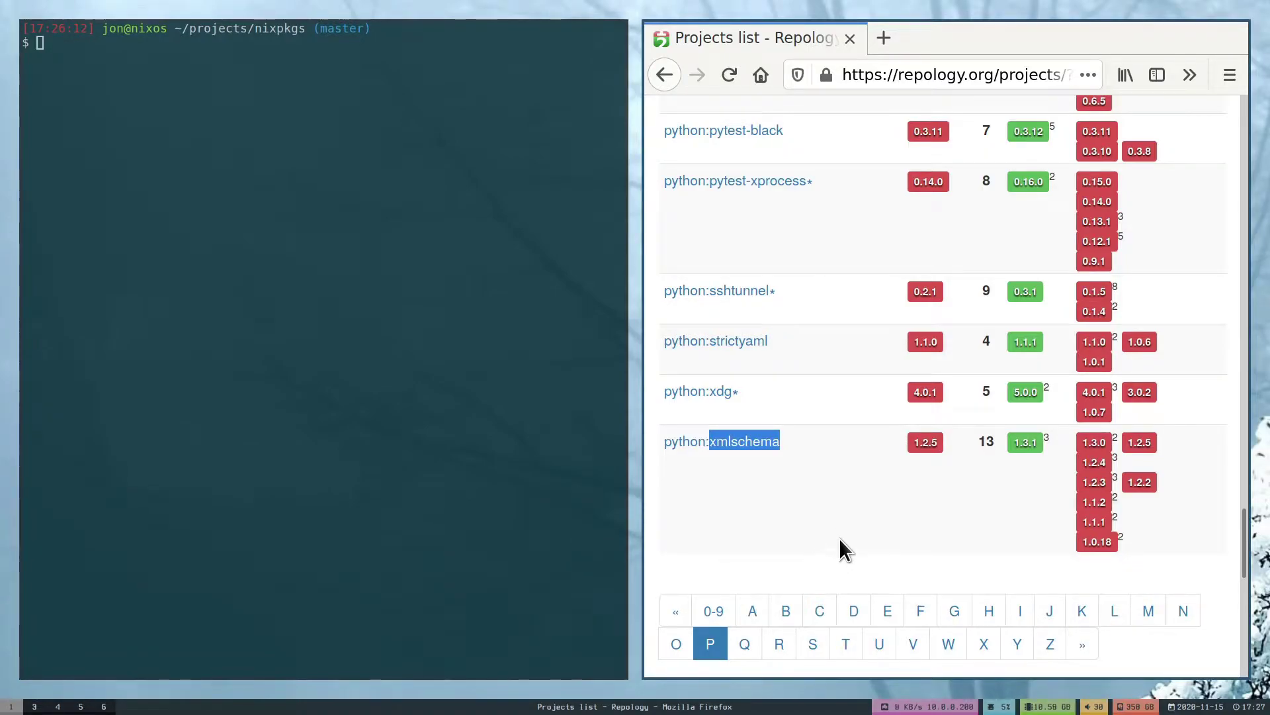
pyautogui.scroll(5, 847, 529)
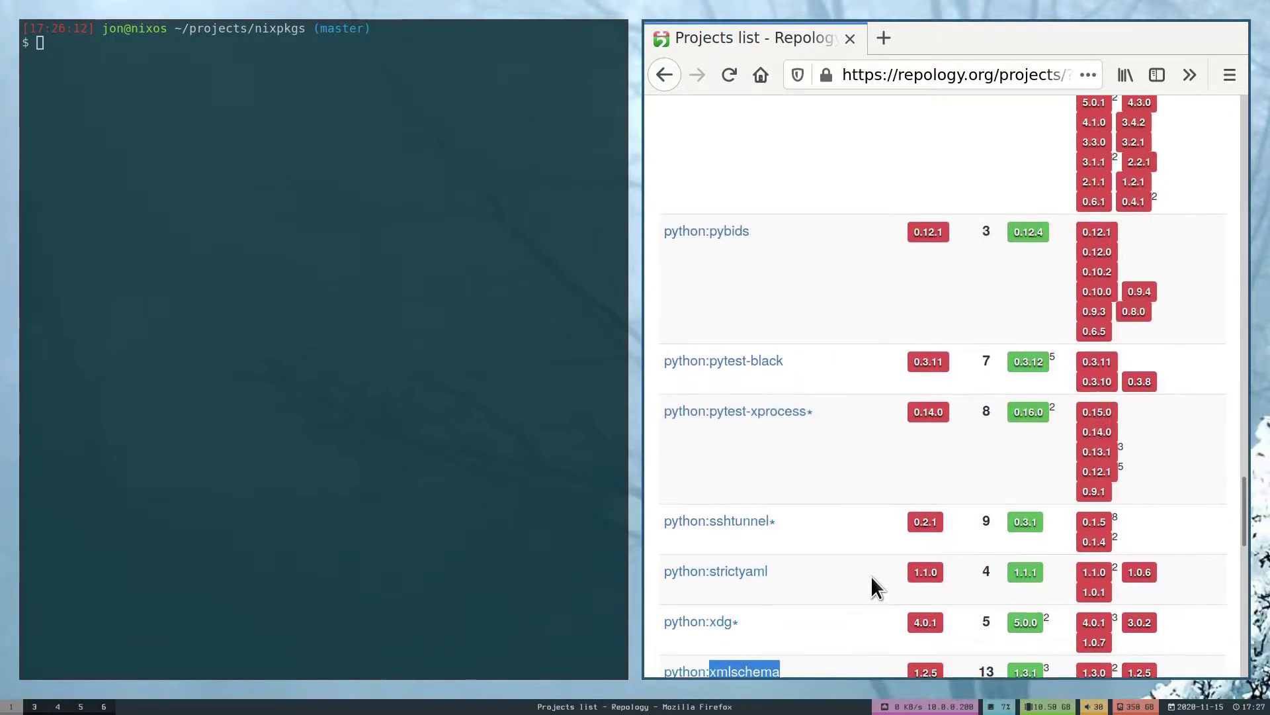
pyautogui.scroll(10, 870, 587)
pyautogui.scroll(5, 938, 496)
pyautogui.scroll(5, 926, 506)
pyautogui.scroll(2, 843, 491)
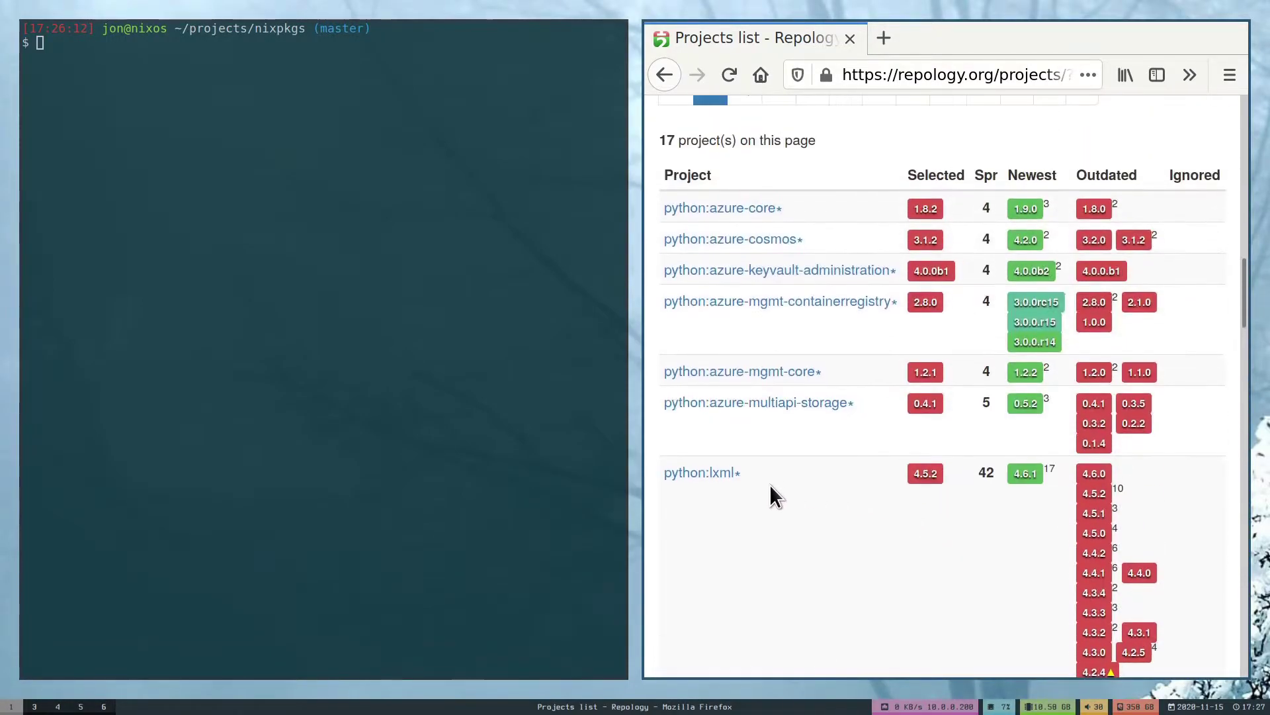
pyautogui.moveTo(751, 477); pyautogui.dragTo(715, 481)
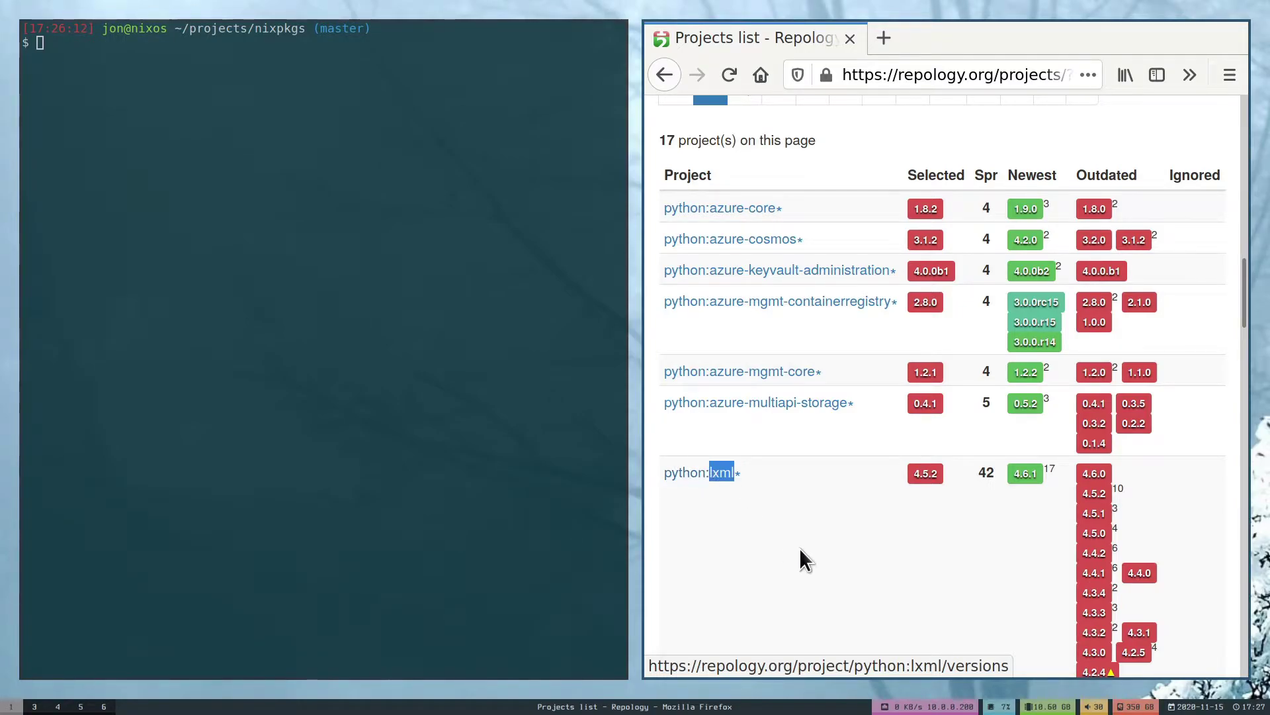
pyautogui.scroll(-2, 800, 548)
pyautogui.scroll(-6, 796, 551)
pyautogui.scroll(-4, 834, 491)
pyautogui.scroll(-5, 866, 477)
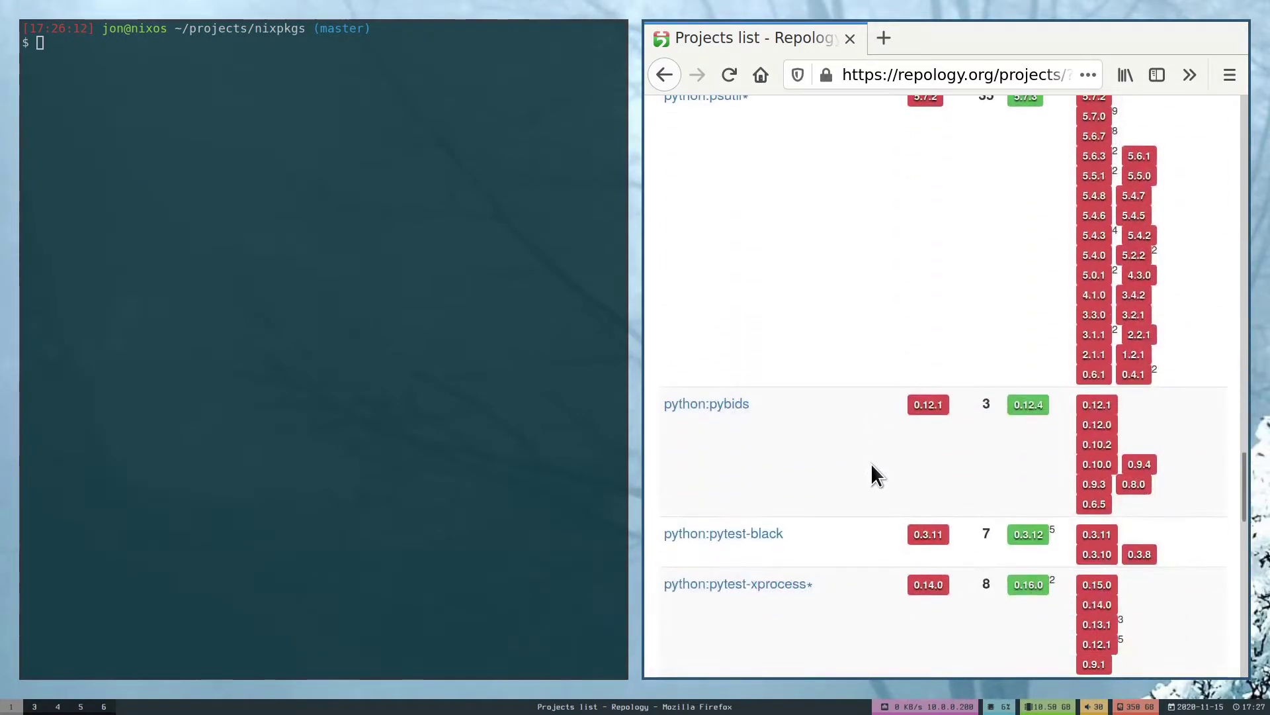
pyautogui.scroll(-4, 870, 464)
pyautogui.scroll(-3, 860, 476)
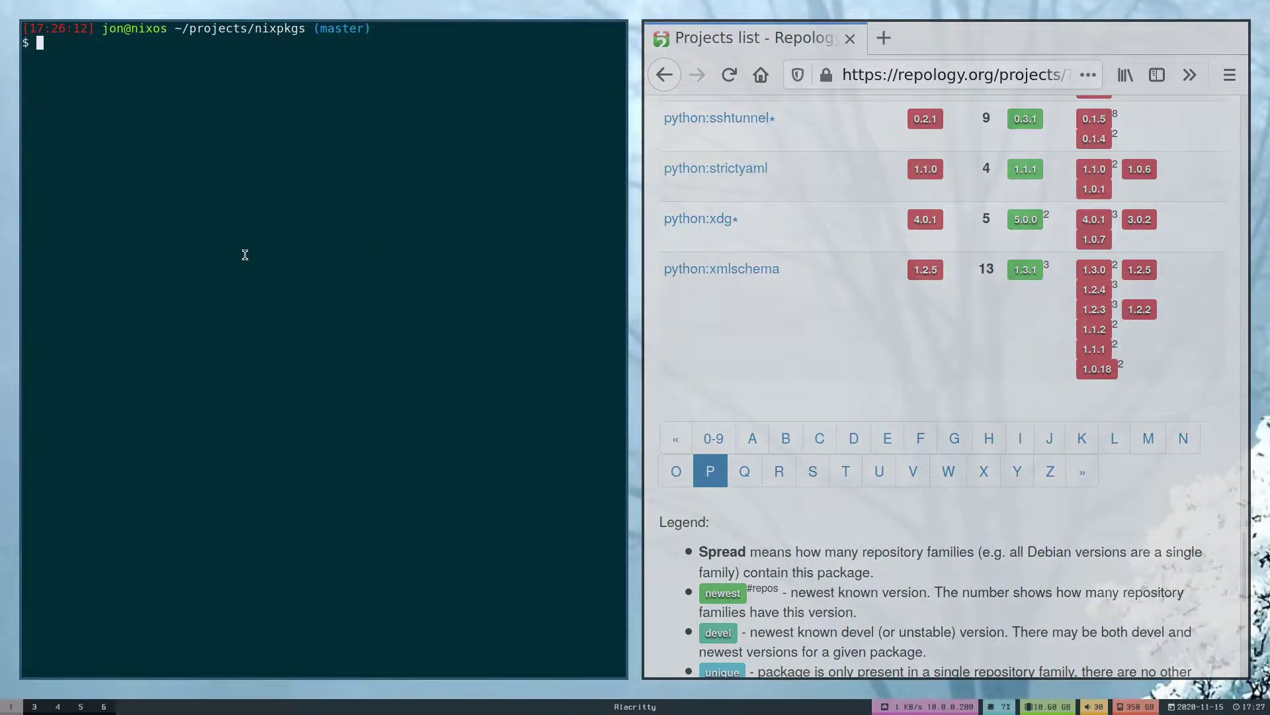
pyautogui.hotkey('ctrl', 'c')
pyautogui.hotkey('ctrl', 'c')
pyautogui.write('g')
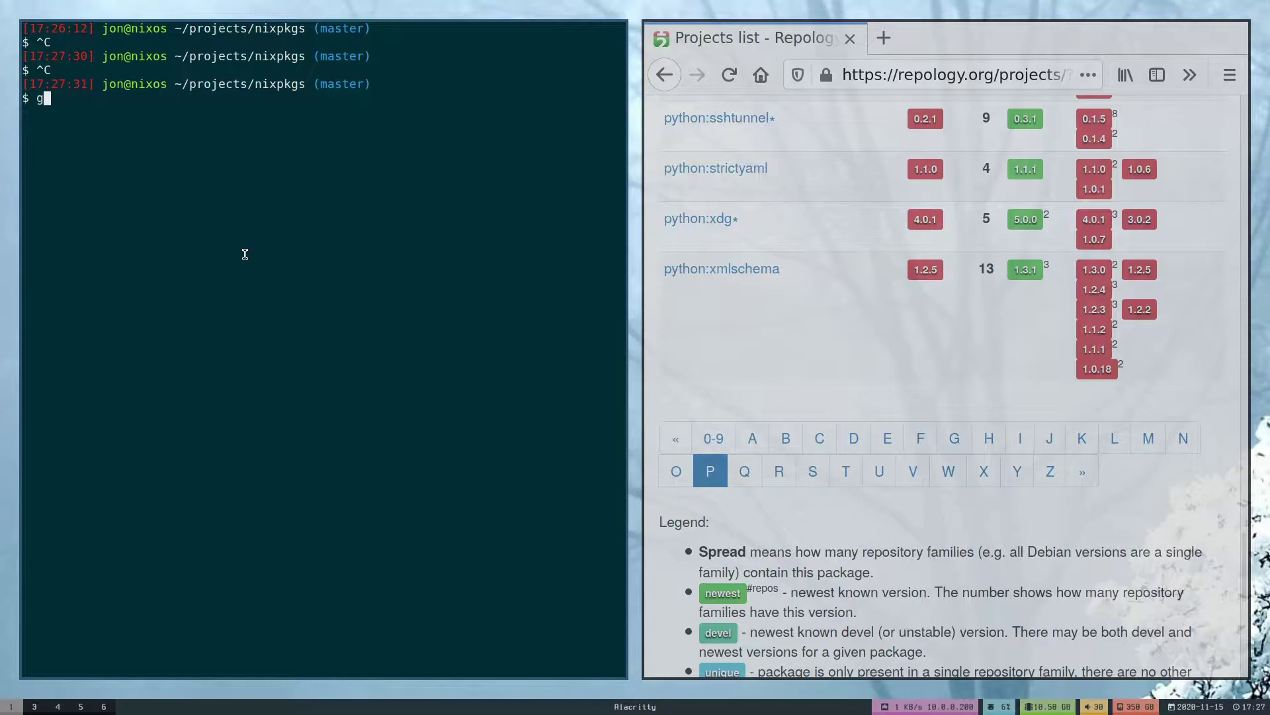
pyautogui.write('it co staging')
pyautogui.press('Return')
pyautogui.write('git pull')
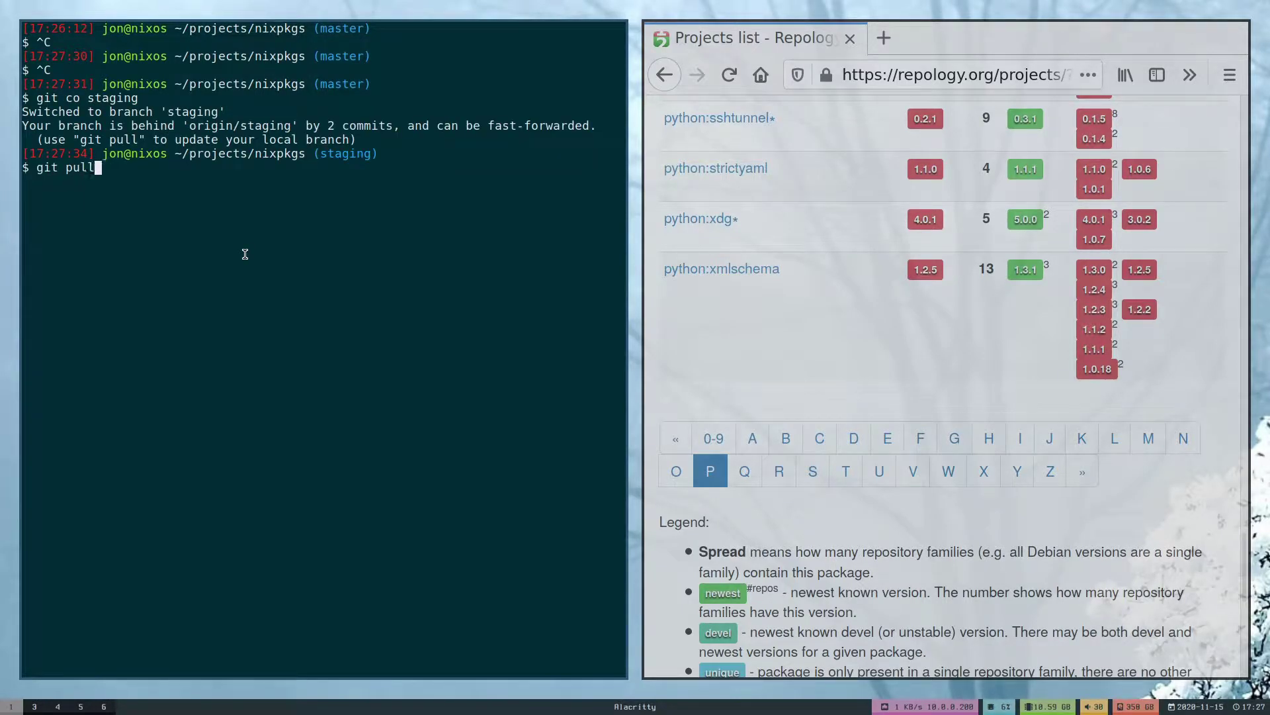
pyautogui.press('Return')
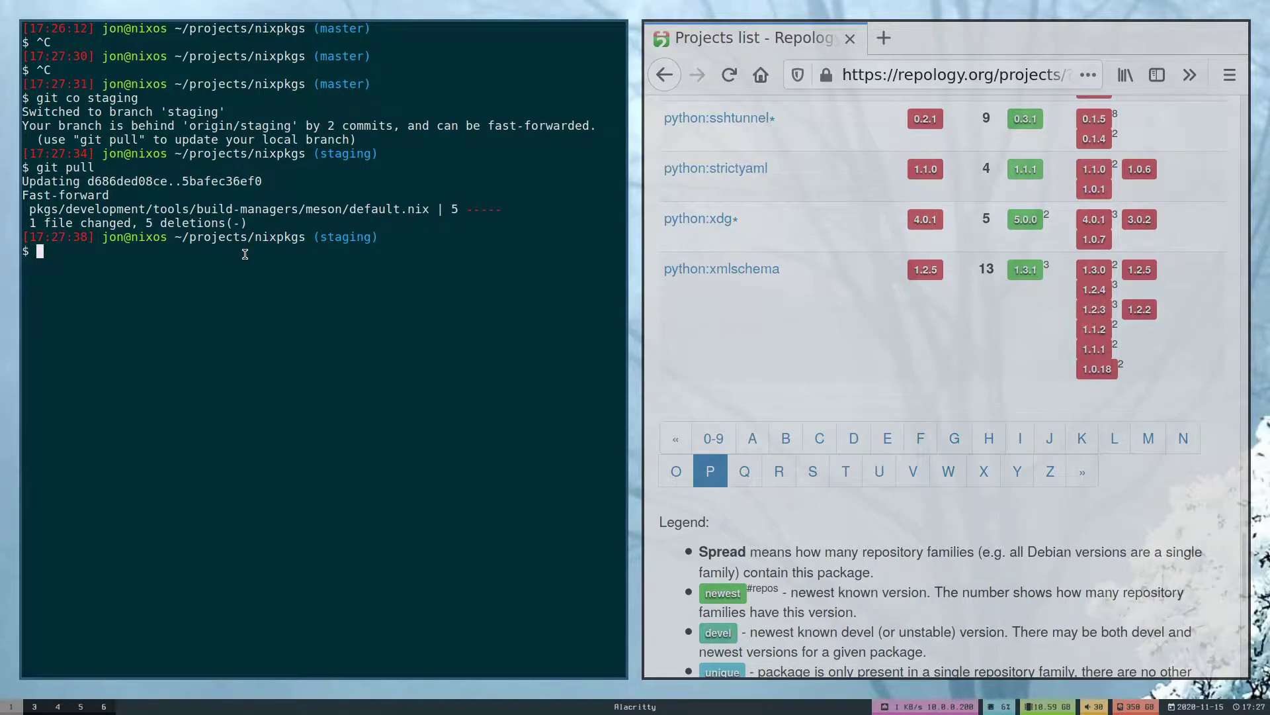
pyautogui.write('git co -')
pyautogui.press('Return')
pyautogui.write('gs')
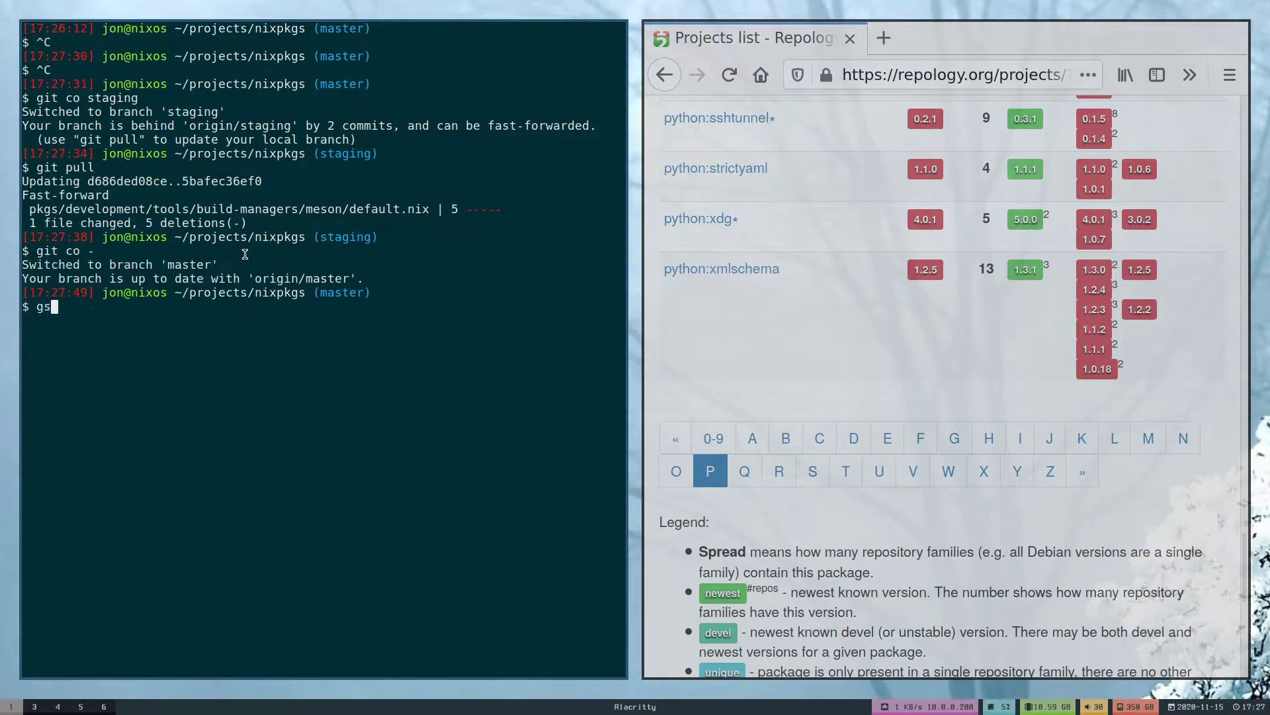
pyautogui.write('t')
pyautogui.press('Return')
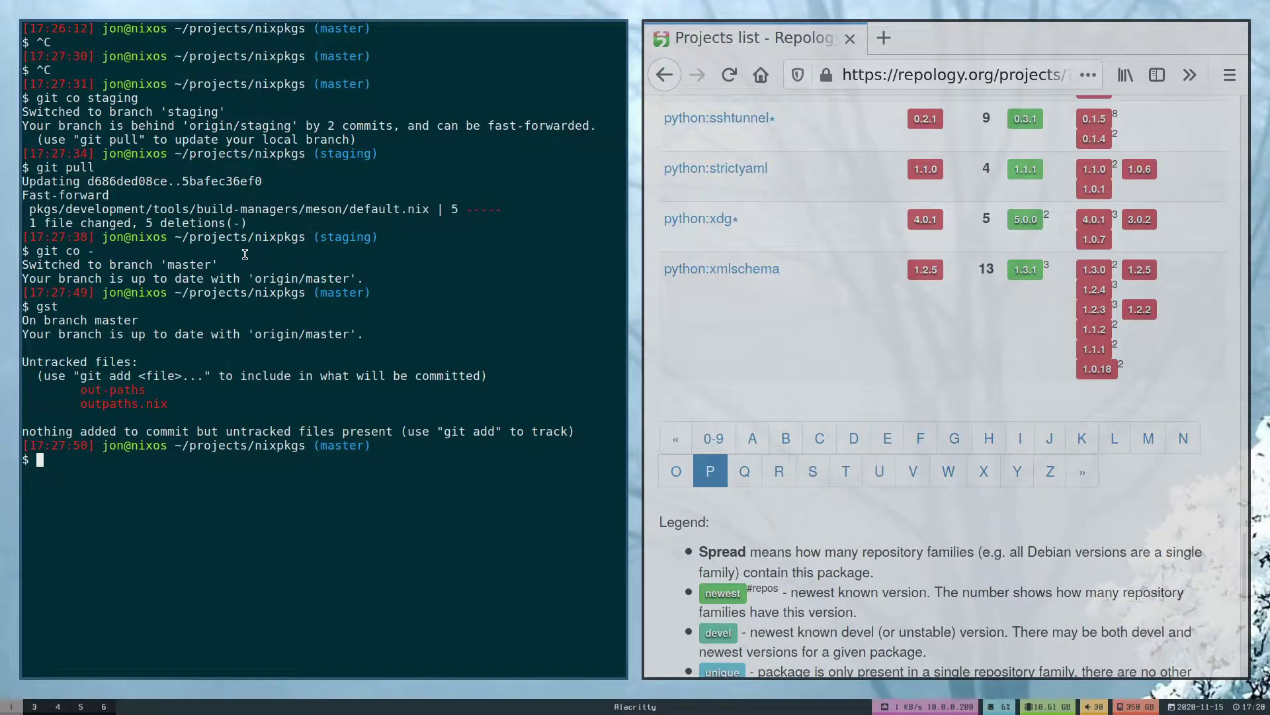
pyautogui.write('fzf')
# Open xmlschema's default.nix via fzf and change its version from 1.2.5 to 1.3.1
pyautogui.press('Return')
pyautogui.write('xmlc')
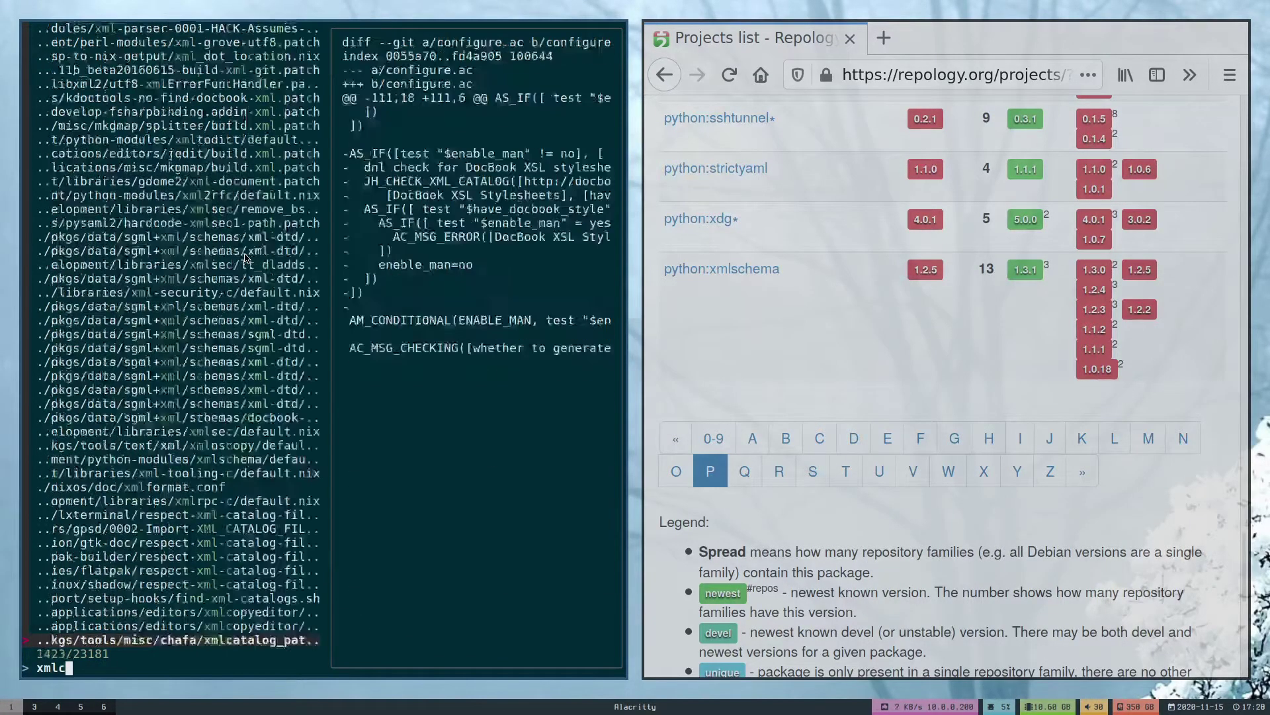
pyautogui.write('hema')
pyautogui.press('Return')
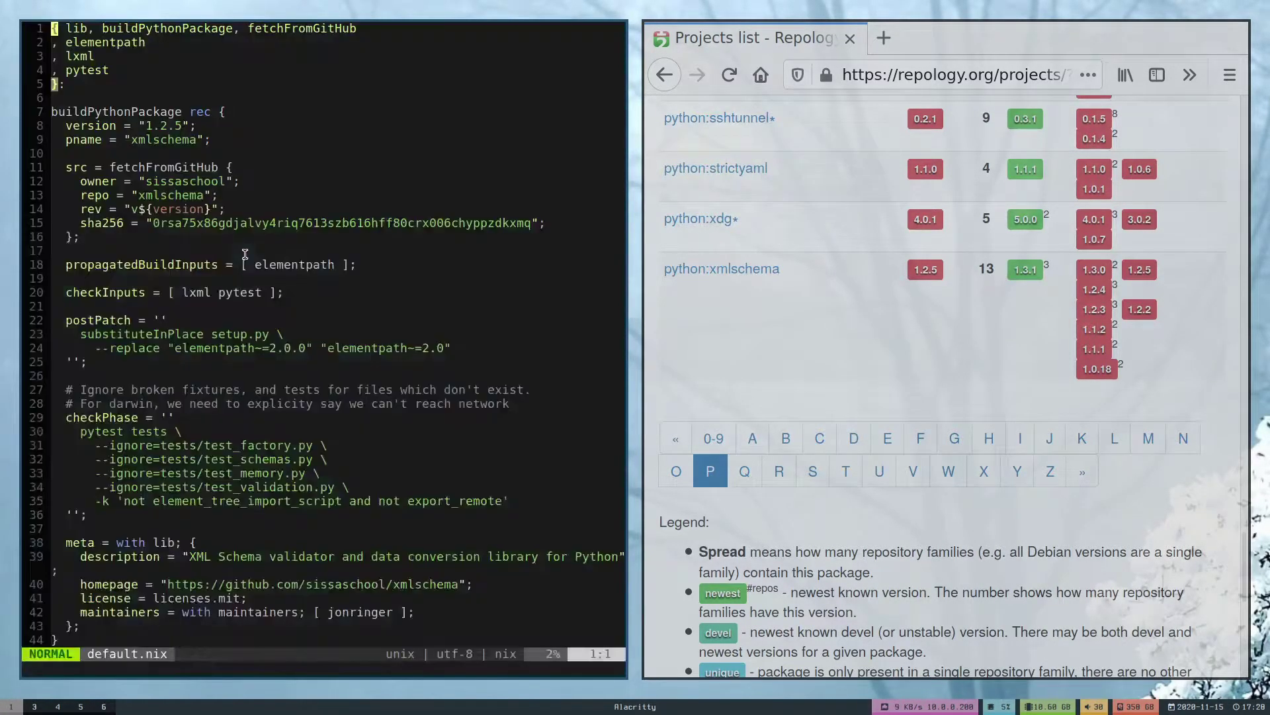
pyautogui.press('j')
pyautogui.press('j')
pyautogui.press('j')
pyautogui.press('j')
pyautogui.press('j')
pyautogui.press('j')
pyautogui.press('j')
pyautogui.press('$')
pyautogui.press('h')
pyautogui.press('h')
pyautogui.press('h')
pyautogui.press('h')
pyautogui.press('r')
pyautogui.press('3')
pyautogui.press('l')
pyautogui.press('l')
pyautogui.press('r')
pyautogui.press('1')
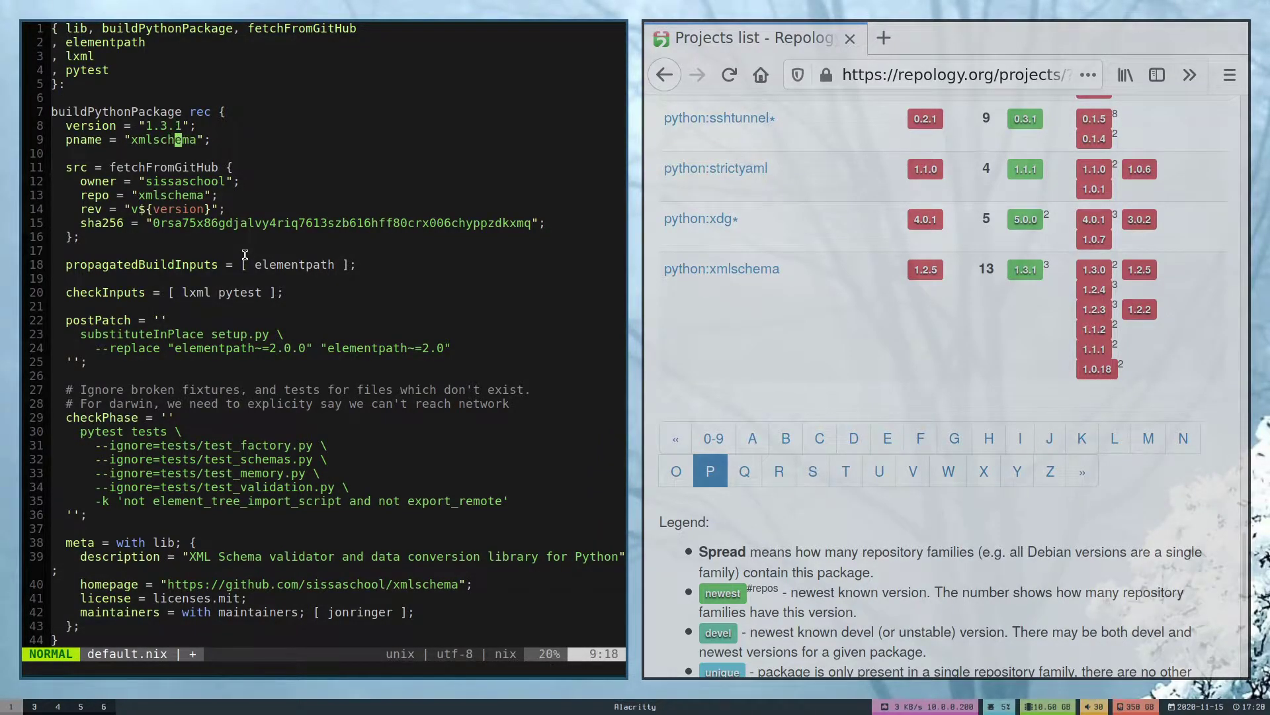
pyautogui.press('j')
pyautogui.press('j')
pyautogui.press('j')
pyautogui.press('j')
pyautogui.press('j')
pyautogui.press('j')
# Move to the end of the sha256 hash and open a second terminal below the editor
pyautogui.press('$')
pyautogui.press('h')
pyautogui.press('h')
pyautogui.write(':')
pyautogui.press('Escape')
pyautogui.press('super+Return')
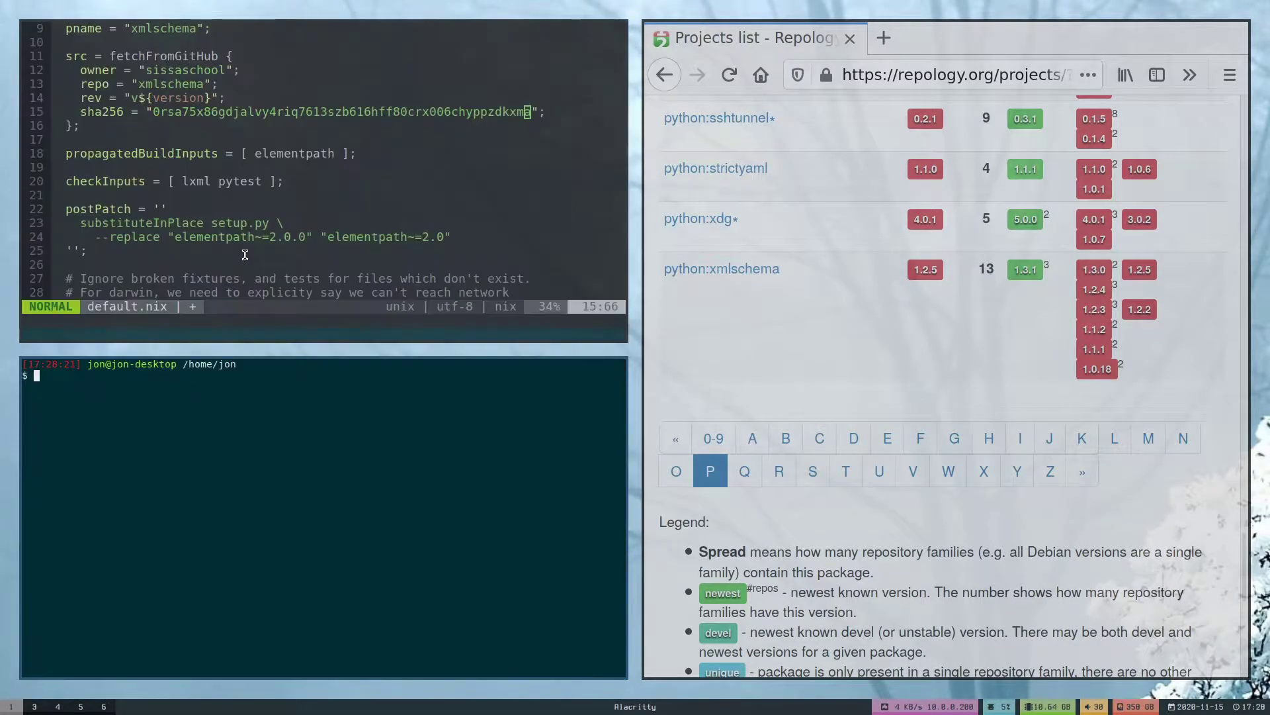
pyautogui.write('ss')
pyautogui.write('h server')
# SSH into the server, enter the nixpkgs checkout, and build python3Packages.xmlschema
pyautogui.press('Return')
pyautogui.write('n')
pyautogui.press('Return')
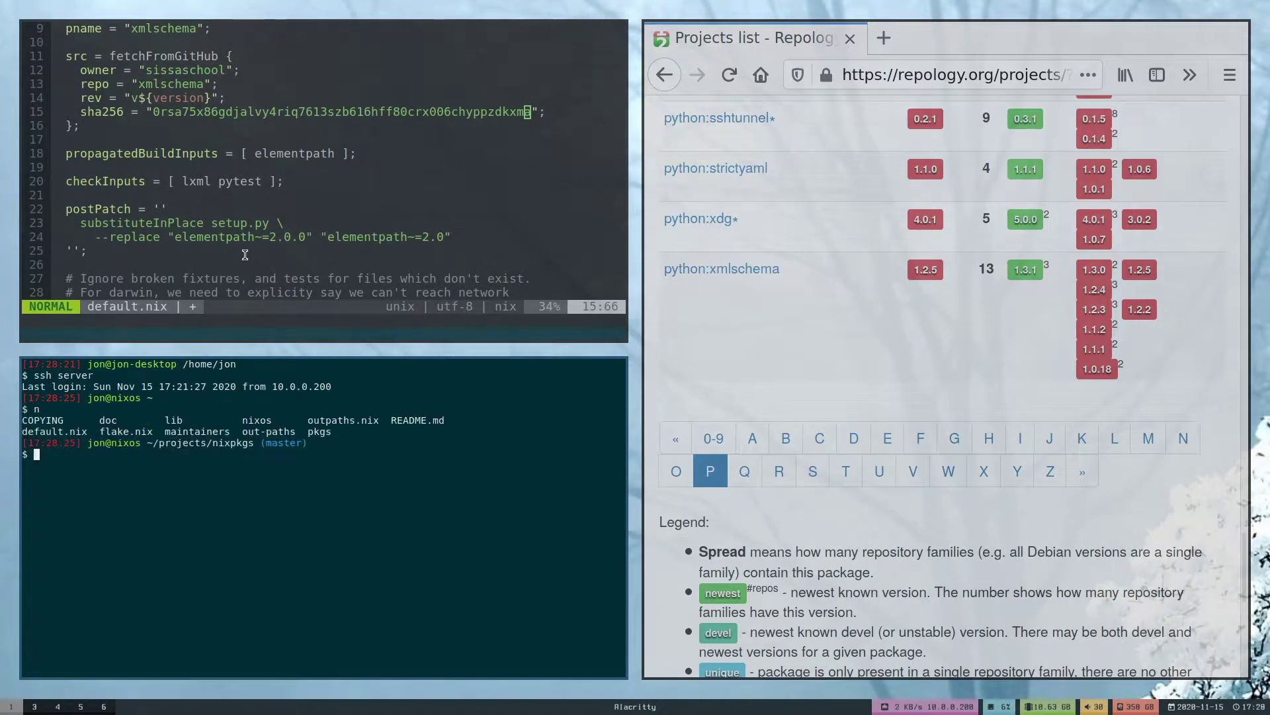
pyautogui.write('nix-bu')
pyautogui.write('ild -A python3Packa')
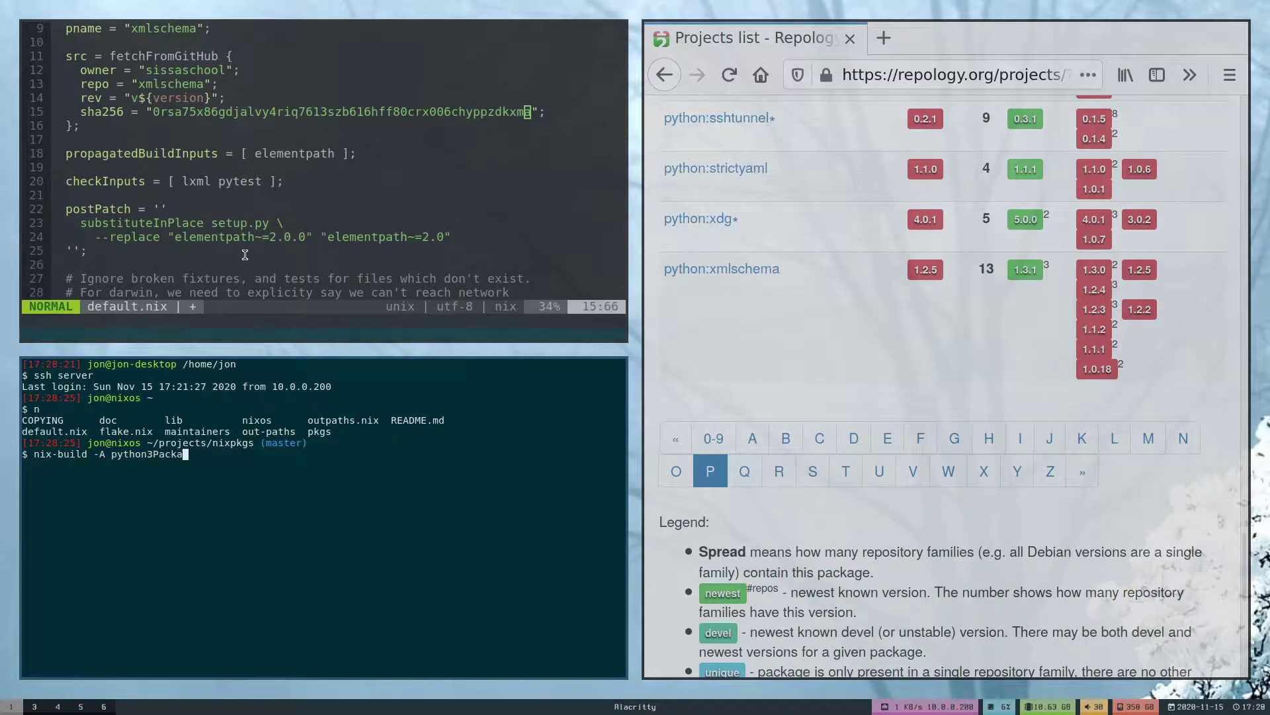
pyautogui.write('ges.')
pyautogui.write('xmlschema')
pyautogui.press('Return')
# Save the edited default.nix, rebuild xmlschema, and select the correct sha256 from the mismatch error
pyautogui.click(408, 142)
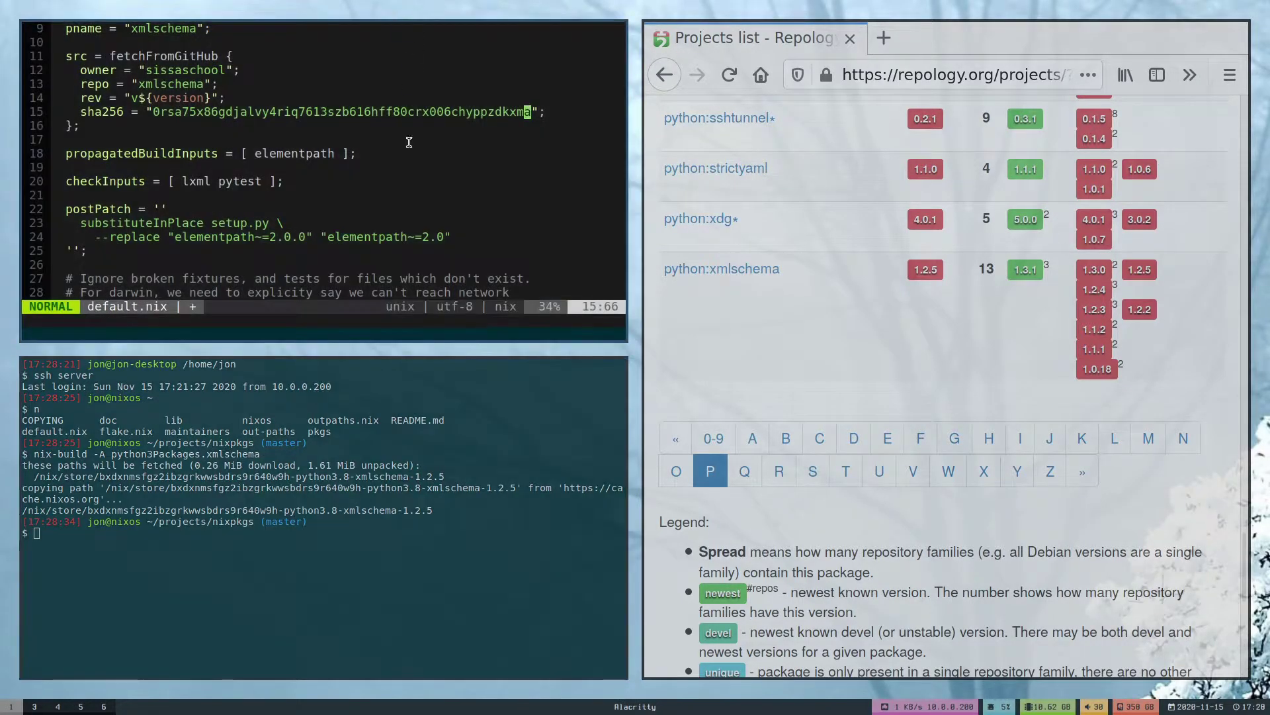
pyautogui.write(':w')
pyautogui.press('Return')
pyautogui.press('super+j')
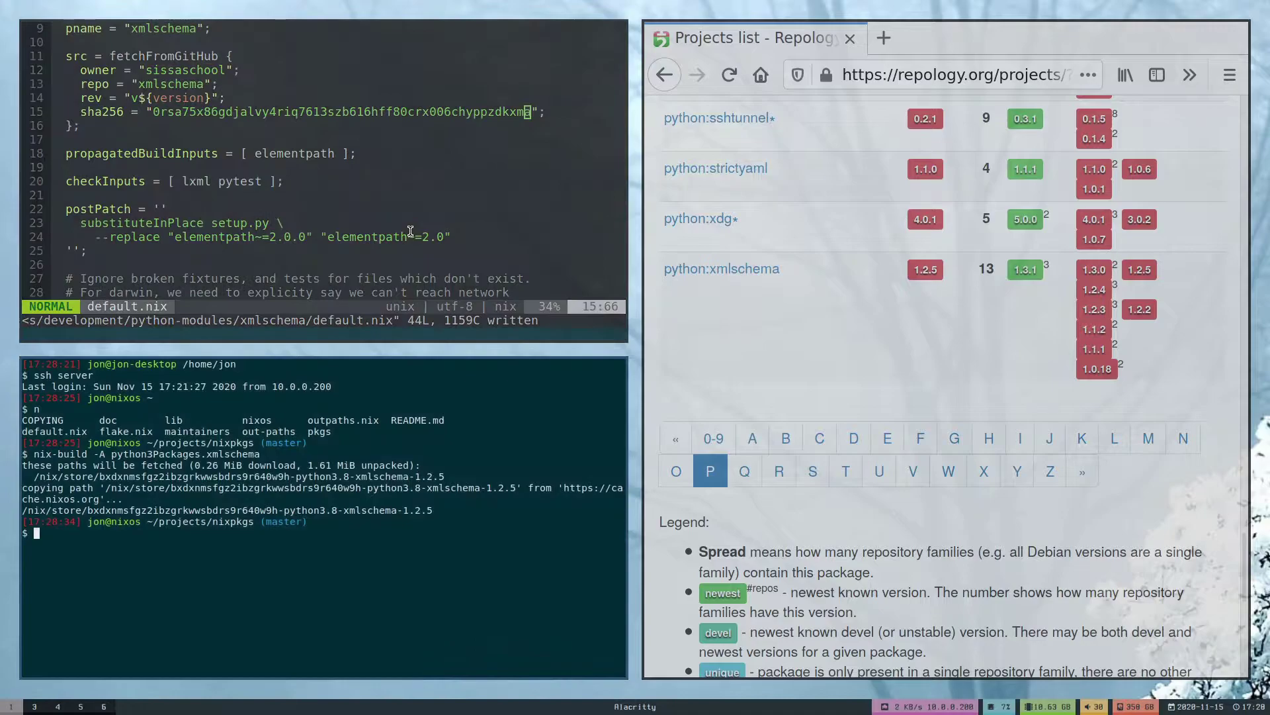
pyautogui.press('Up')
pyautogui.press('Return')
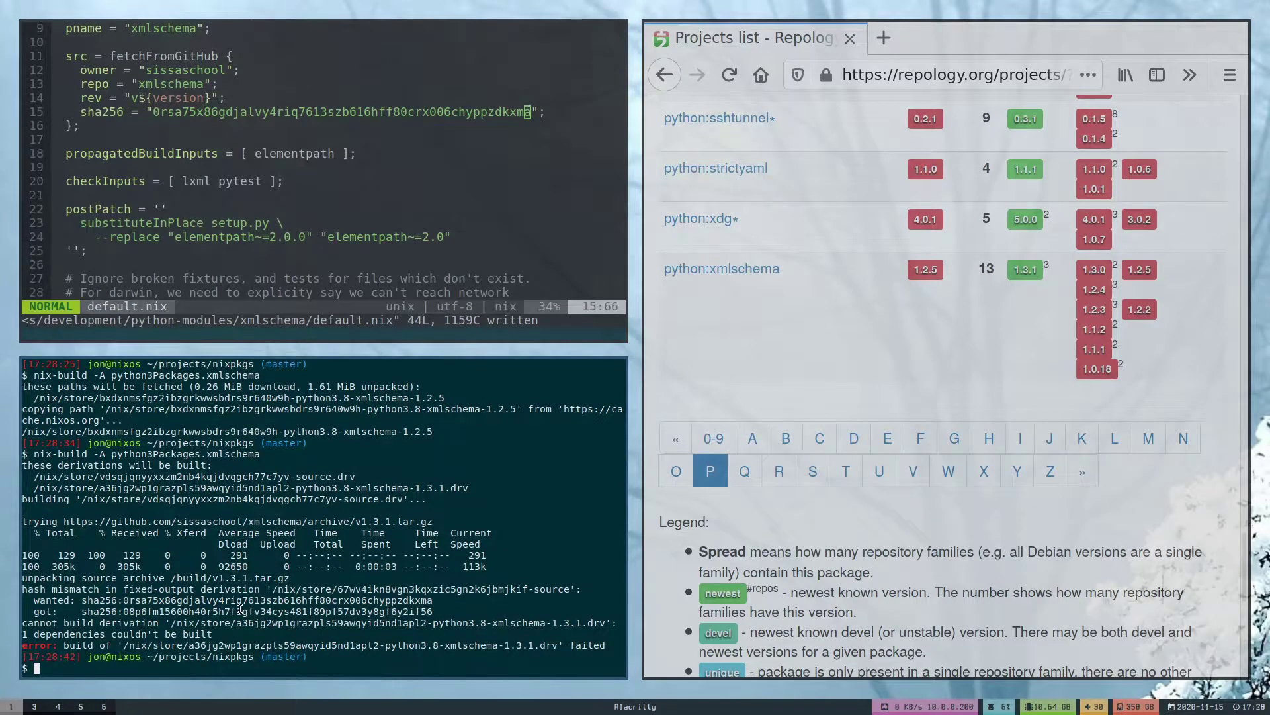
pyautogui.doubleClick(239, 611)
# Paste the reported hash as the sha256, save, and rebuild xmlschema 1.3.1 successfully
pyautogui.press('d')
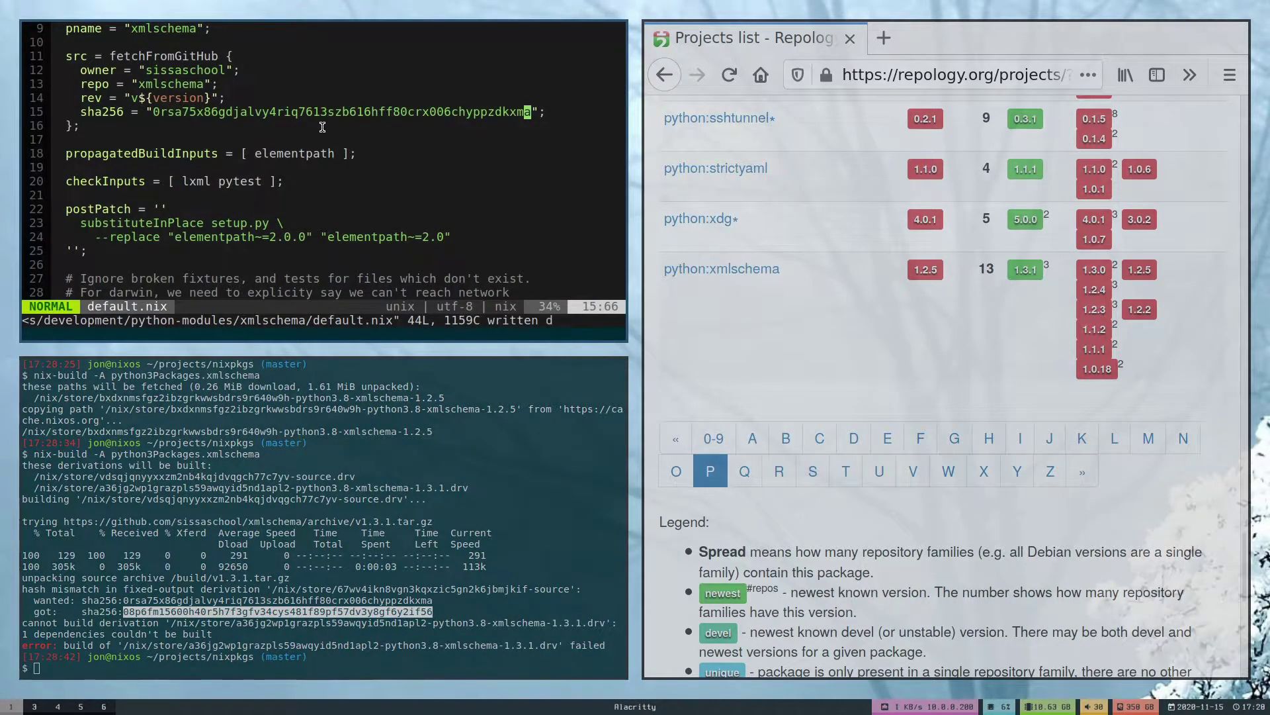
pyautogui.press('i')
pyautogui.press('"')
pyautogui.press('shift+Insert')
pyautogui.press('Escape')
pyautogui.write(':w')
pyautogui.press('Return')
pyautogui.press('super+j')
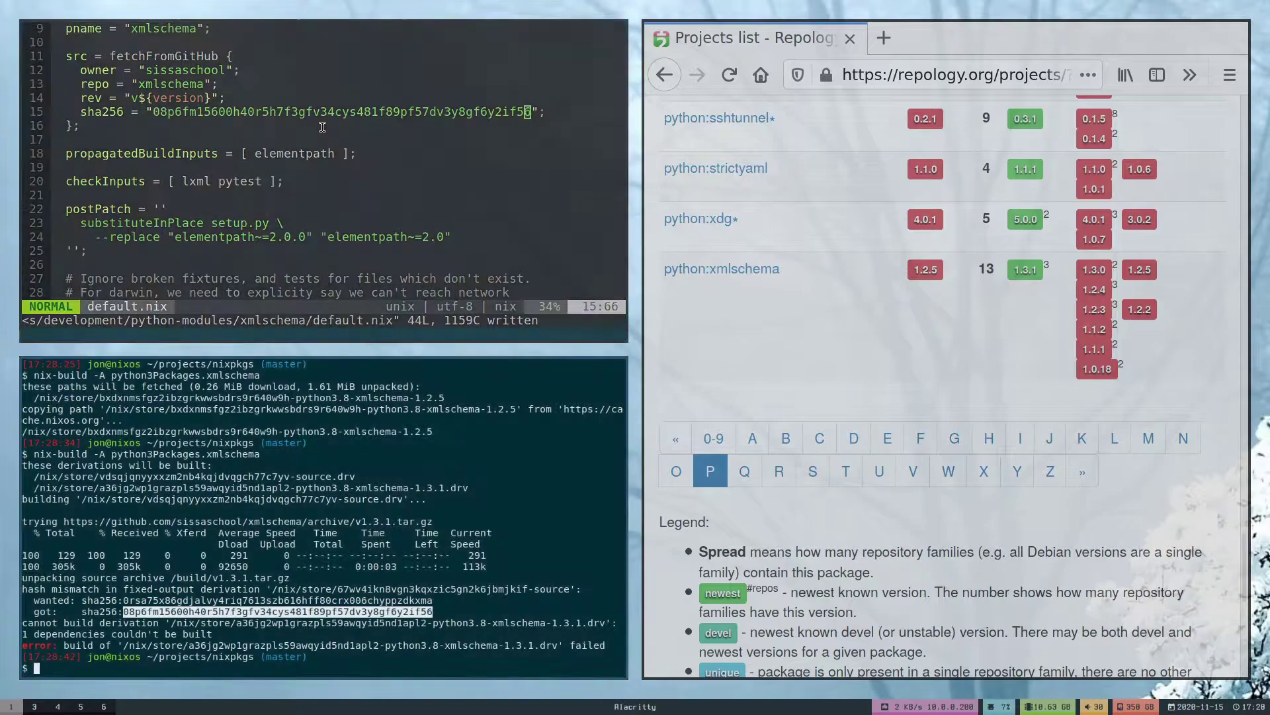
pyautogui.press('Up')
pyautogui.press('Return')
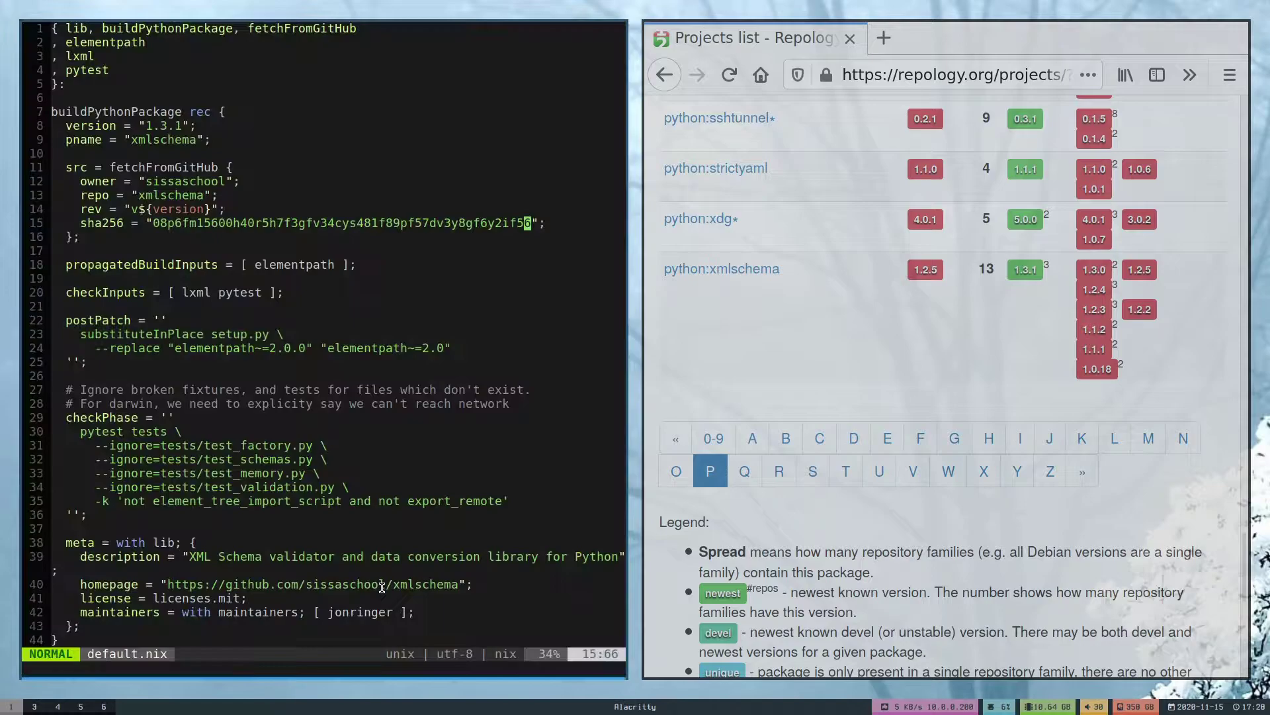
# Quit the editor and restore pkgs/ with git checkout, checking status before and after
pyautogui.hotkey('ctrl', 'd')
pyautogui.write(':q')
pyautogui.press('Return')
pyautogui.write('gst')
pyautogui.press('Return')
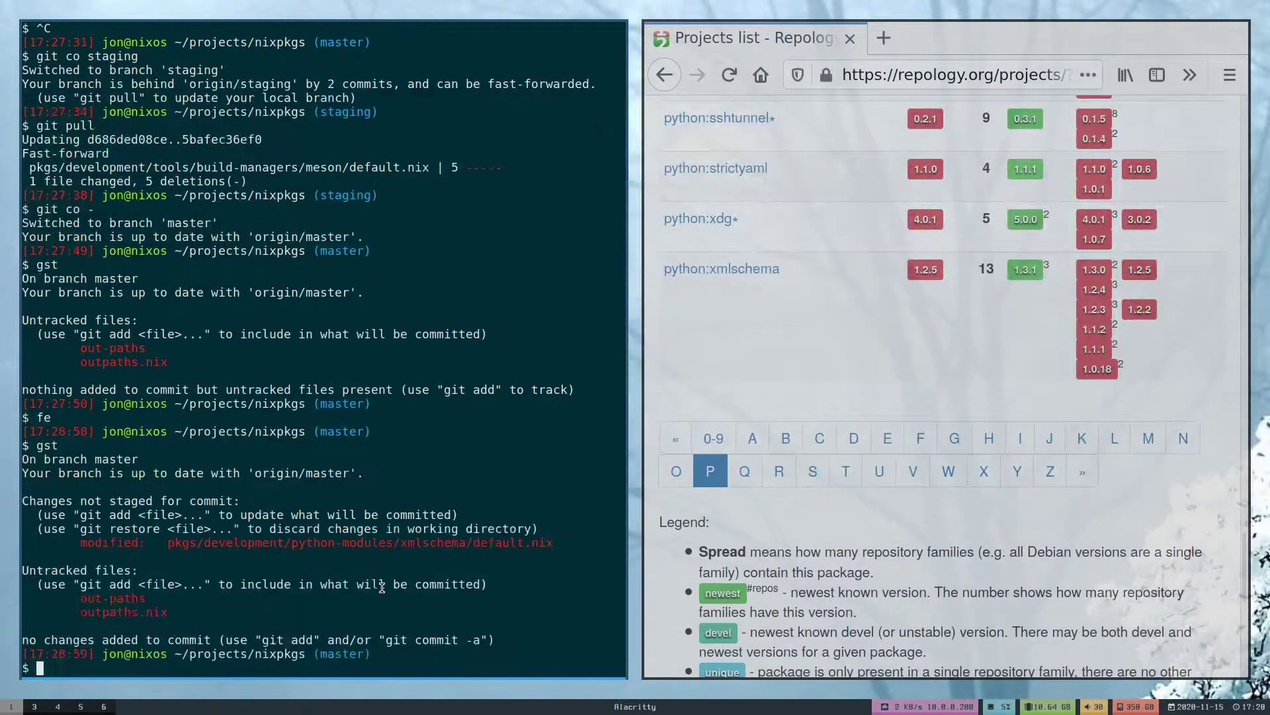
pyautogui.write('git pkgs/')
pyautogui.press('Return')
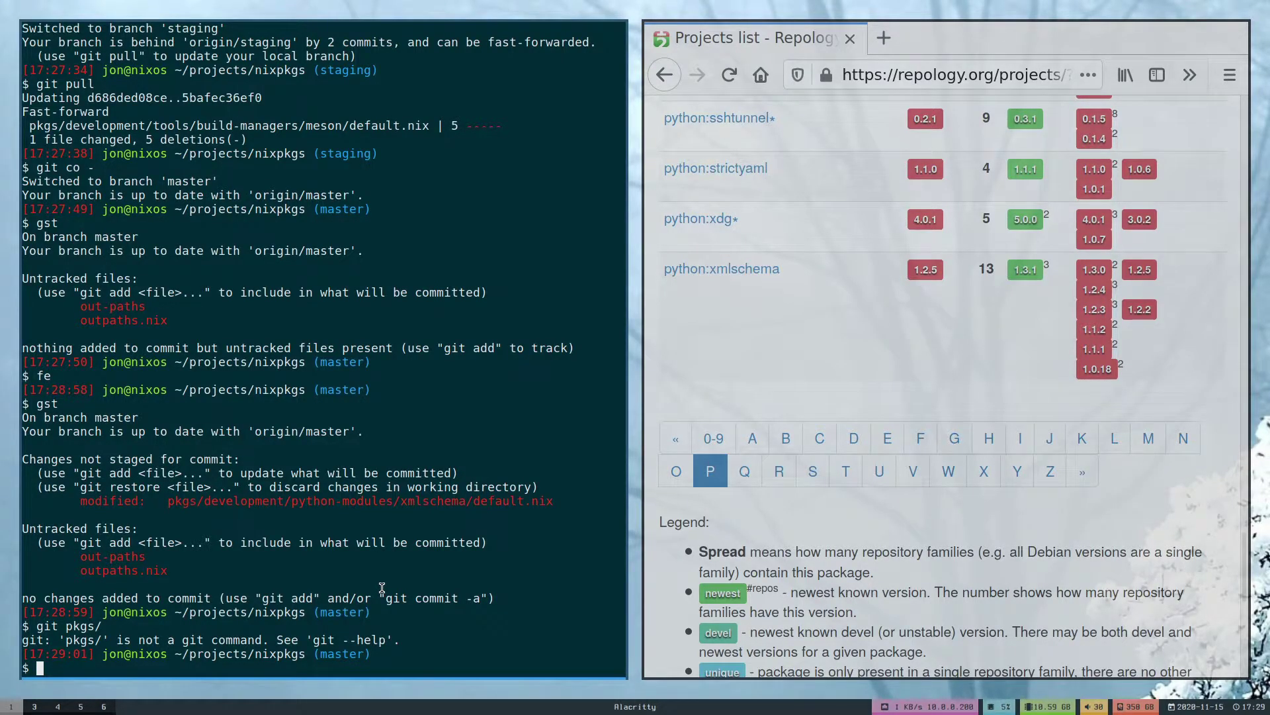
pyautogui.write('git co pkgs/')
pyautogui.press('Return')
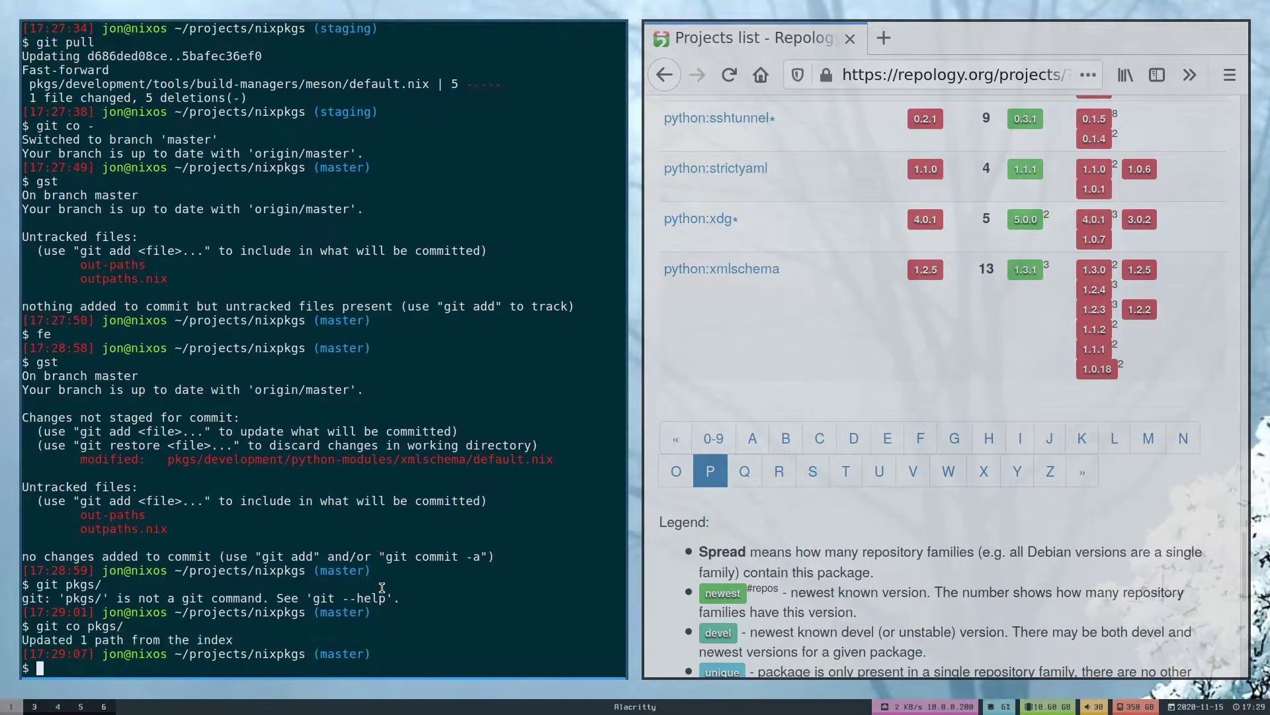
pyautogui.write('gst')
pyautogui.press('Return')
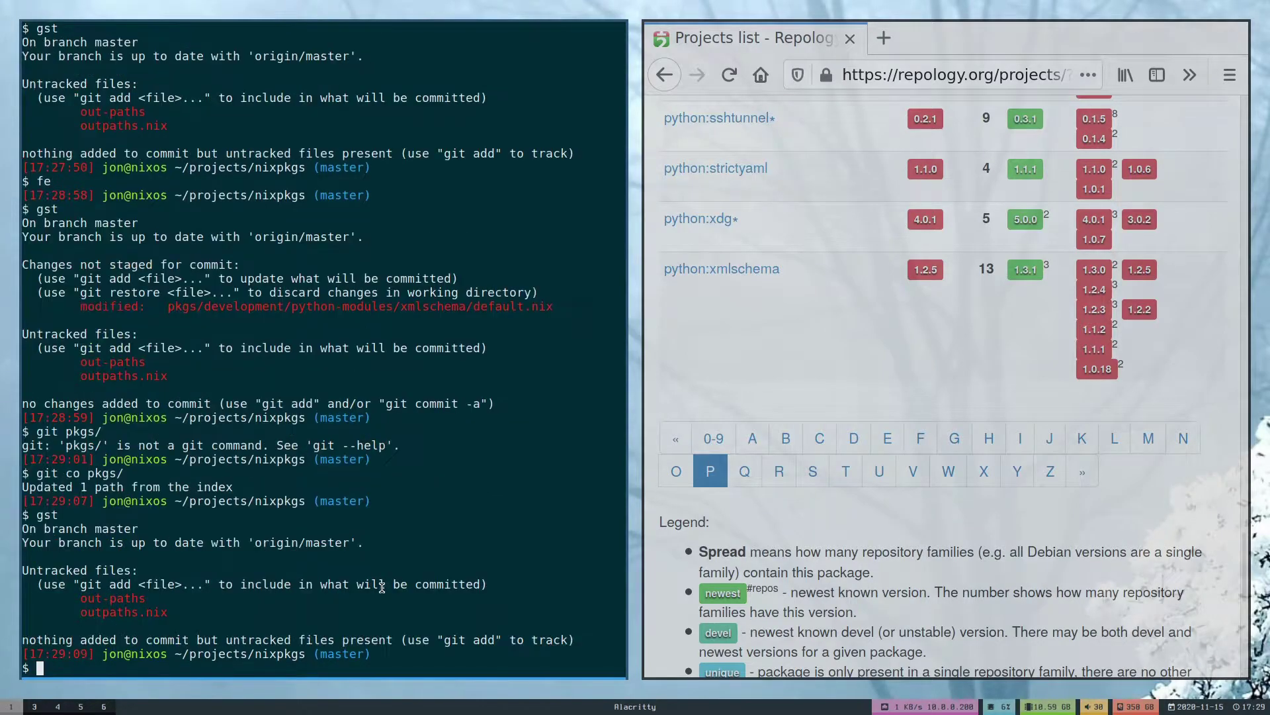
pyautogui.write('nix-')
pyautogui.write('shell -p ')
pyautogui.write('nix-update')
# Enter nix-shell -p nix-update, read the nix-update --help output, then exit the shell
pyautogui.press('Return')
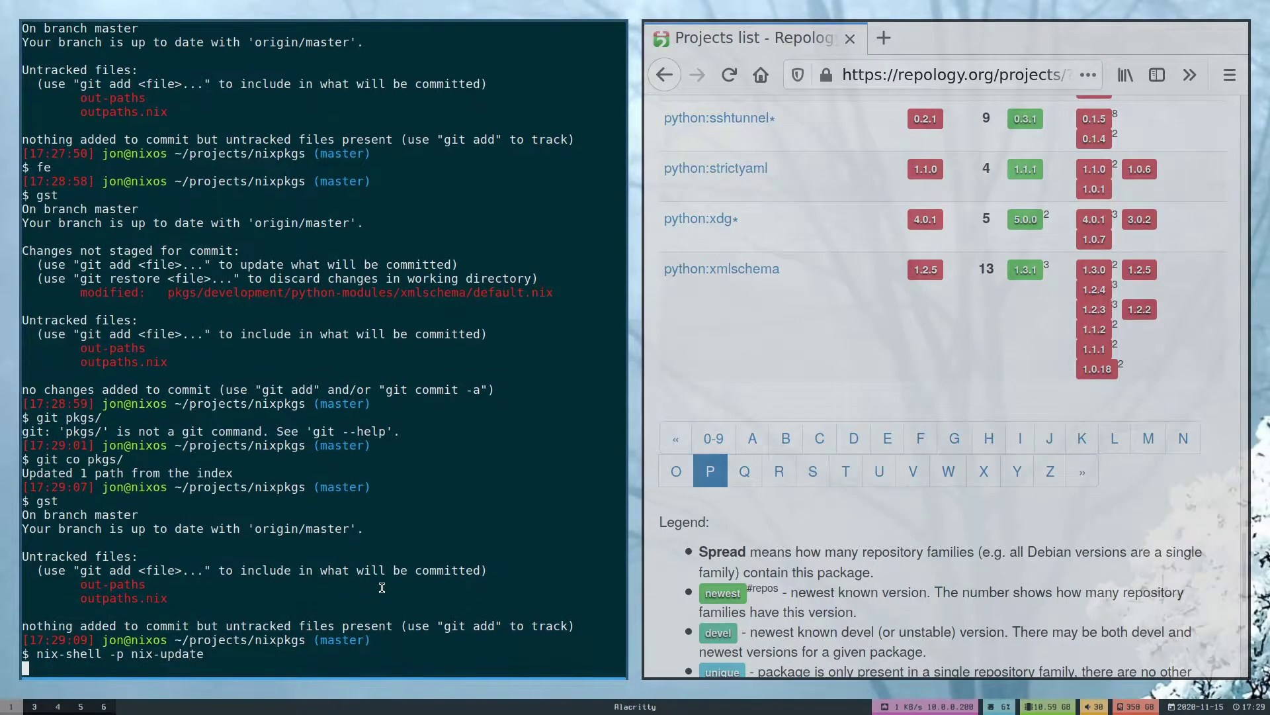
pyautogui.write('nix')
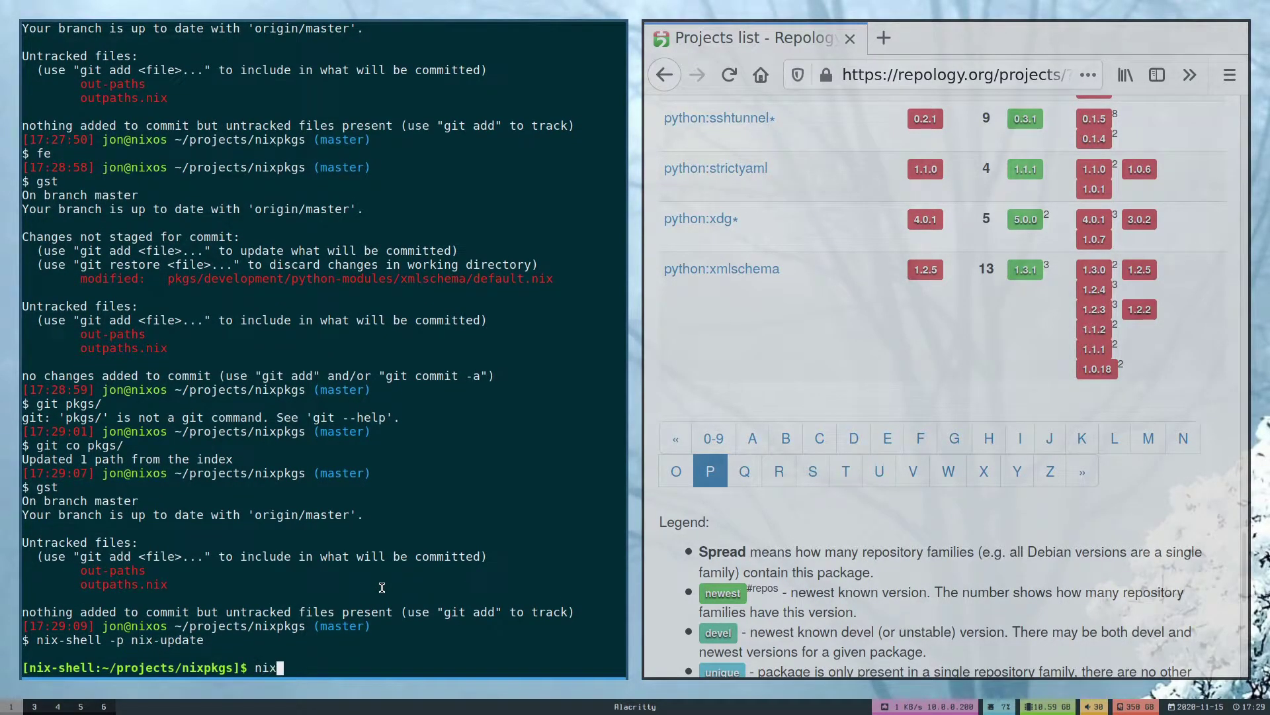
pyautogui.write('-update --help\\')
pyautogui.press('Return')
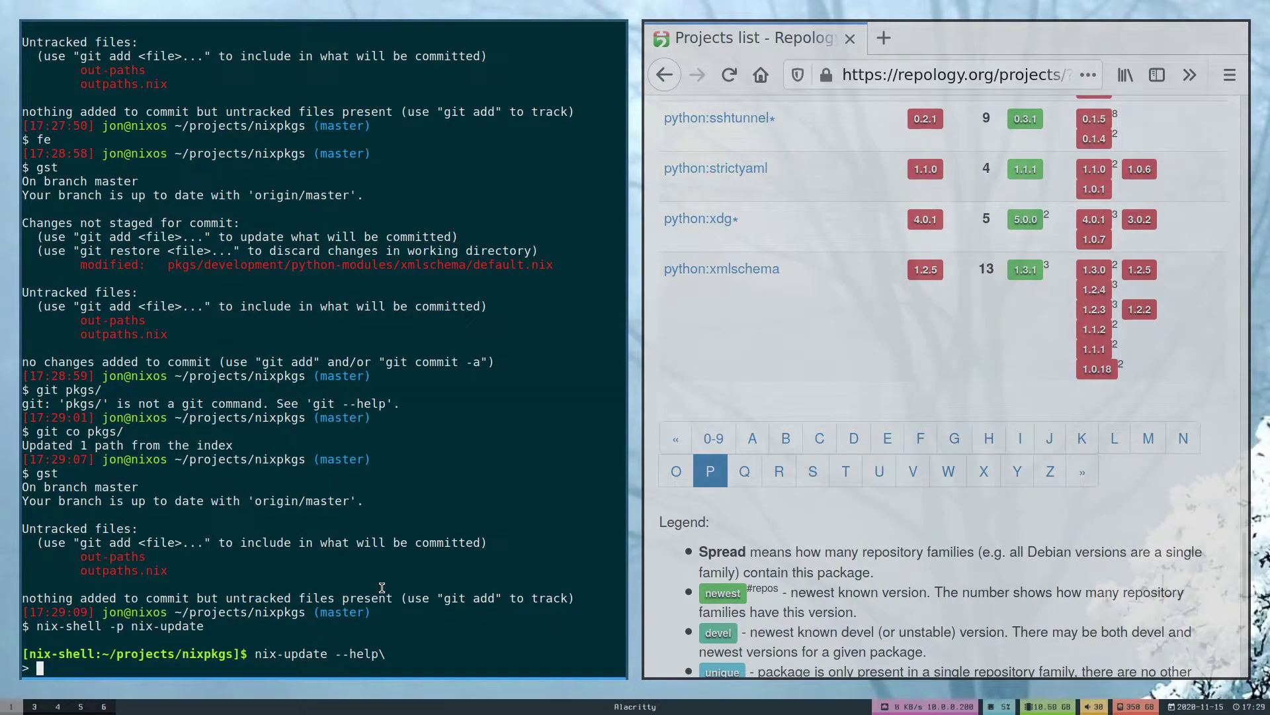
pyautogui.press('Return')
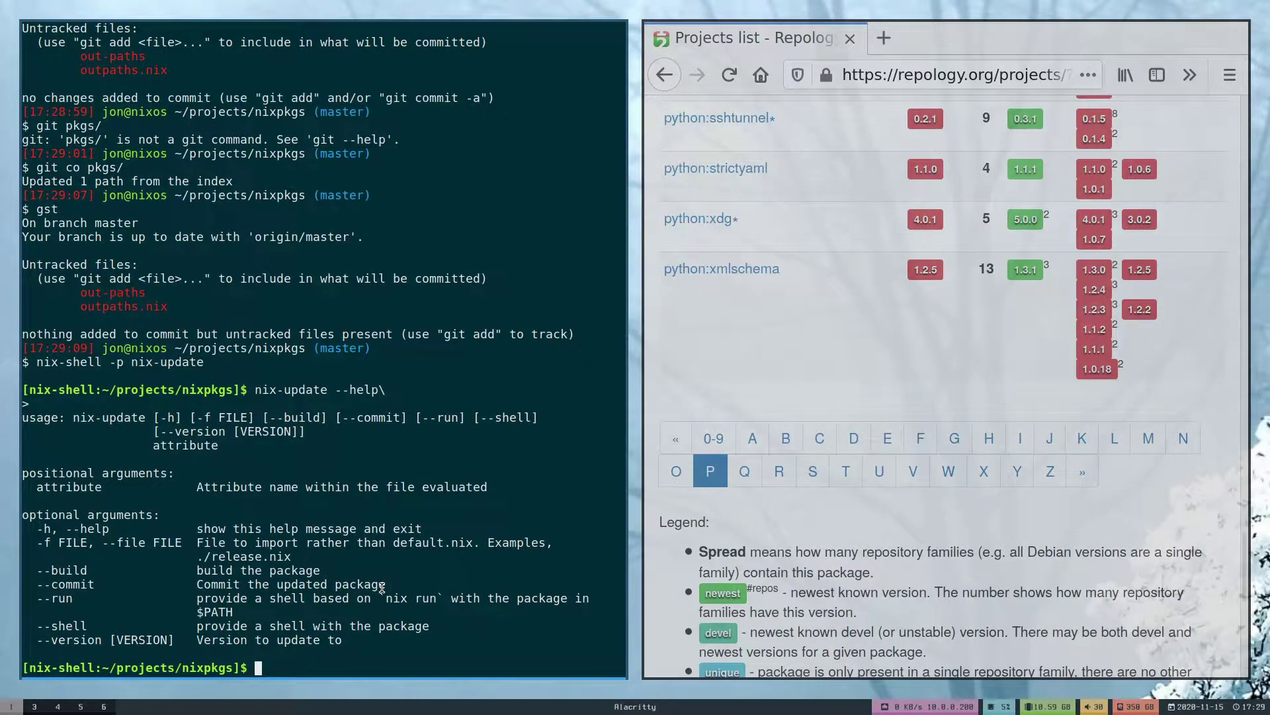
pyautogui.doubleClick(192, 444)
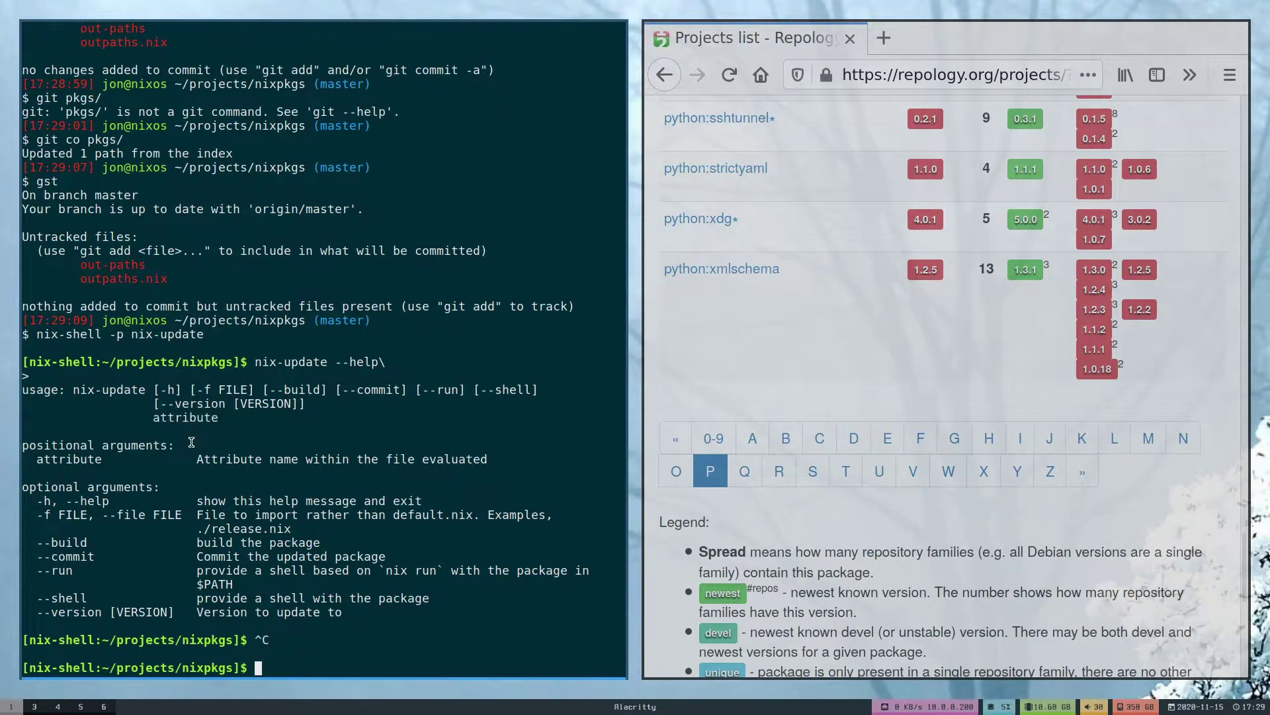
pyautogui.hotkey('ctrl', 'd')
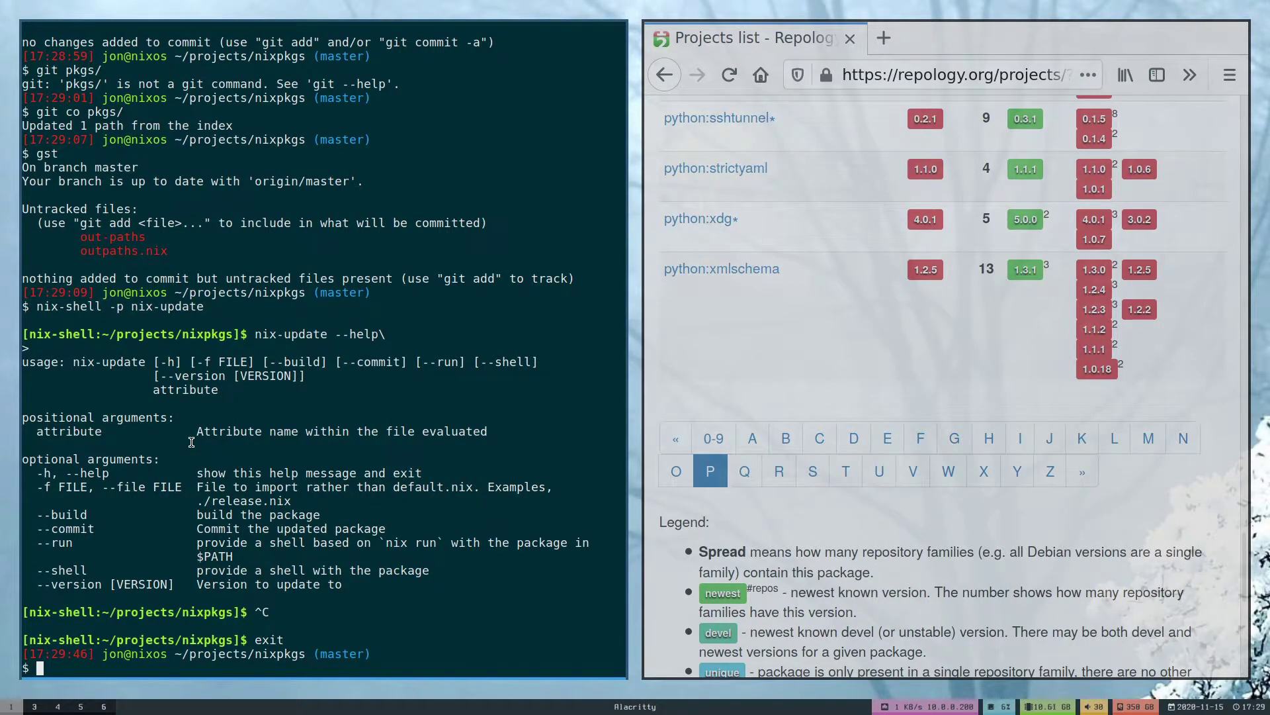
pyautogui.write('nix-update ')
pyautogui.write('python3P')
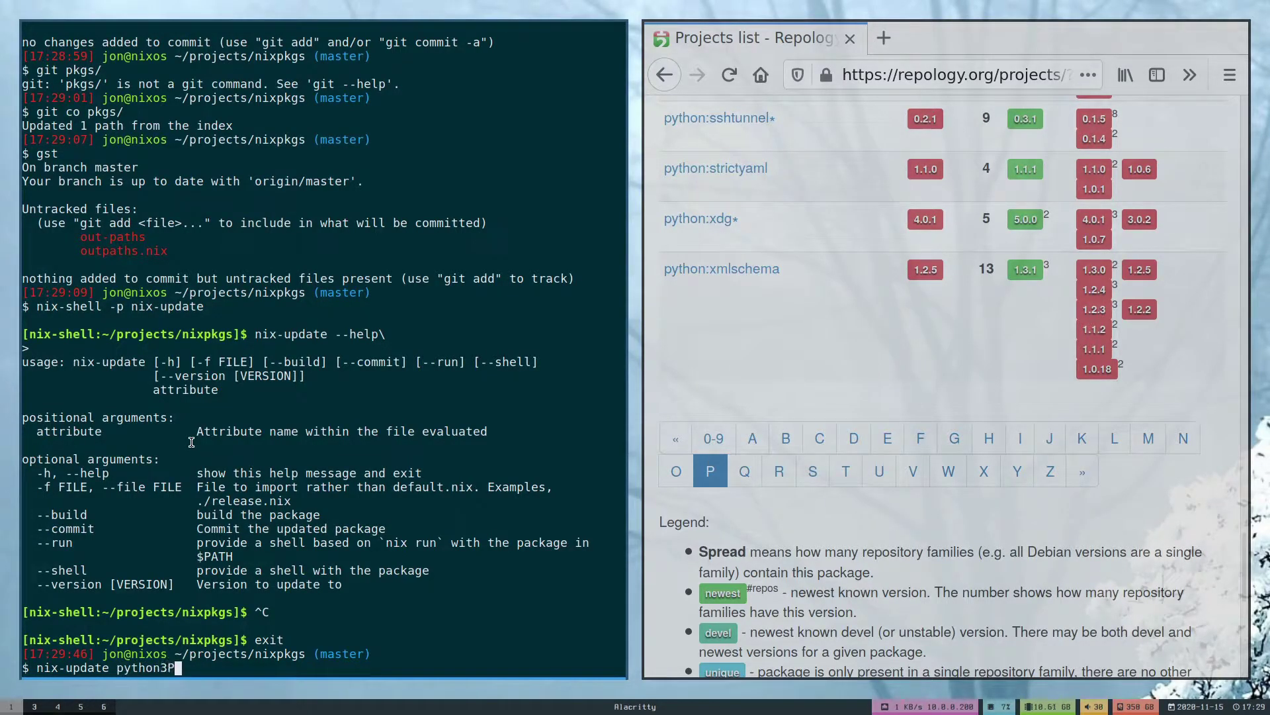
pyautogui.write('ackages.xml')
pyautogui.write('schema')
# Run nix-update python3Packages.xmlschema, then check the 1.3.1 version and sha256 changes with gst and git diff
pyautogui.press('Return')
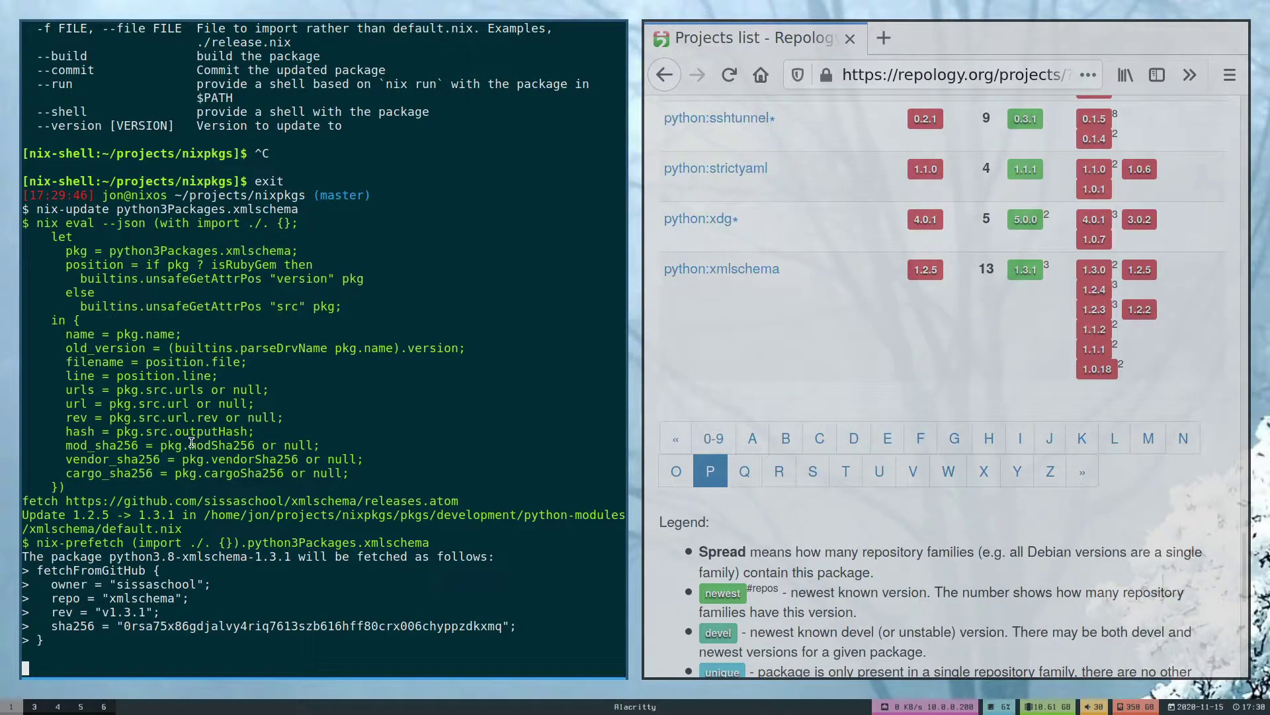
pyautogui.write('gst')
pyautogui.press('Return')
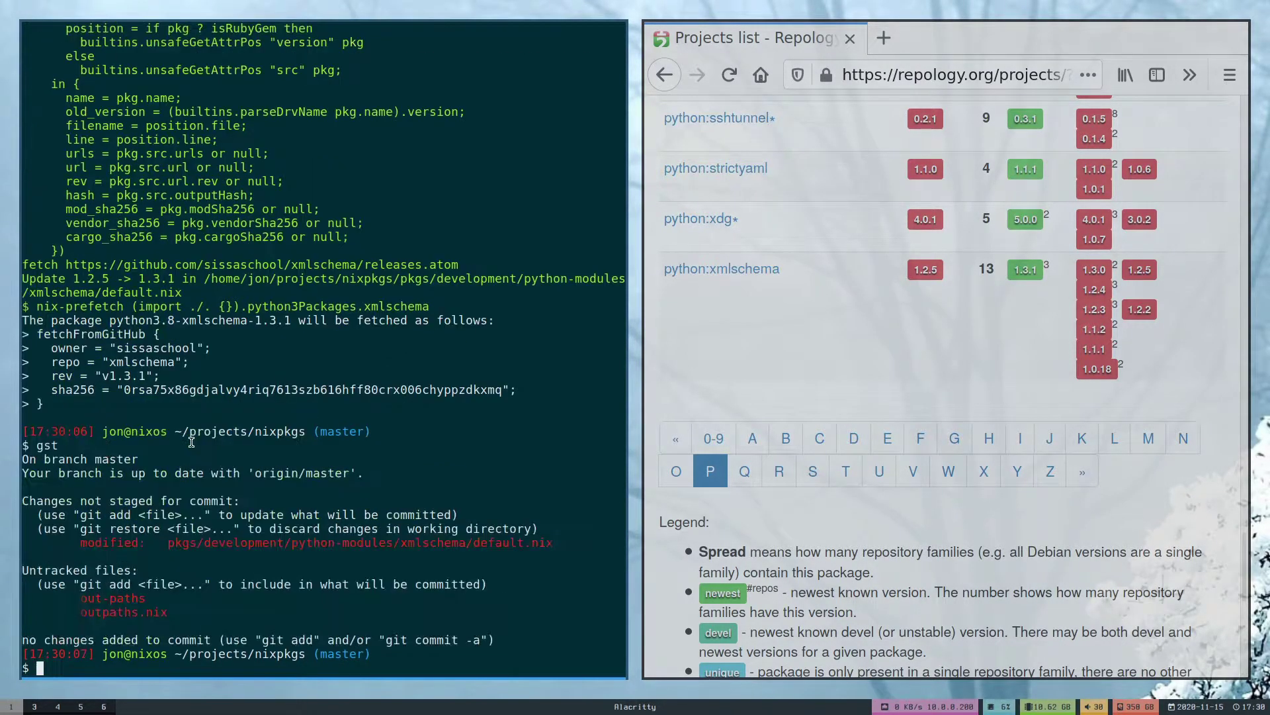
pyautogui.write('git diff')
pyautogui.press('Return')
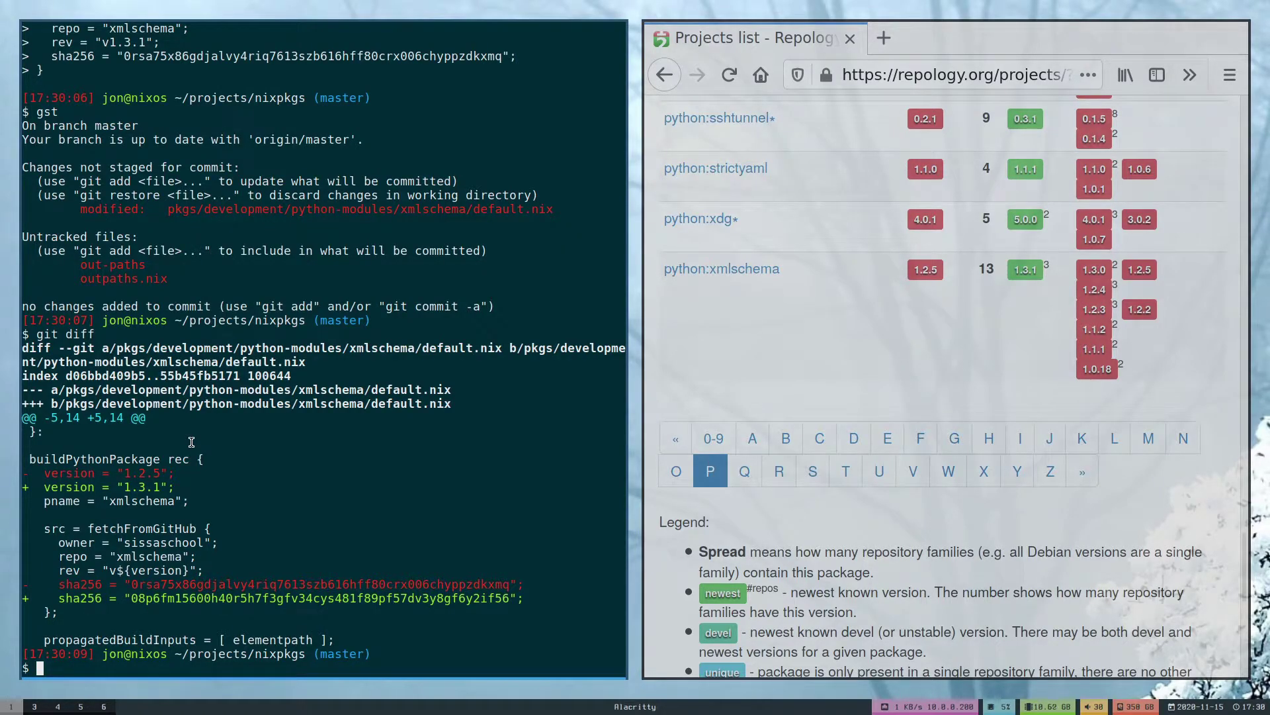
pyautogui.write('ni')
# Abandon a history search and run nix-build -A python3Packages.xmlschema, producing the 1.3.1 store path
pyautogui.hotkey('ctrl', 'r')
pyautogui.write('build')
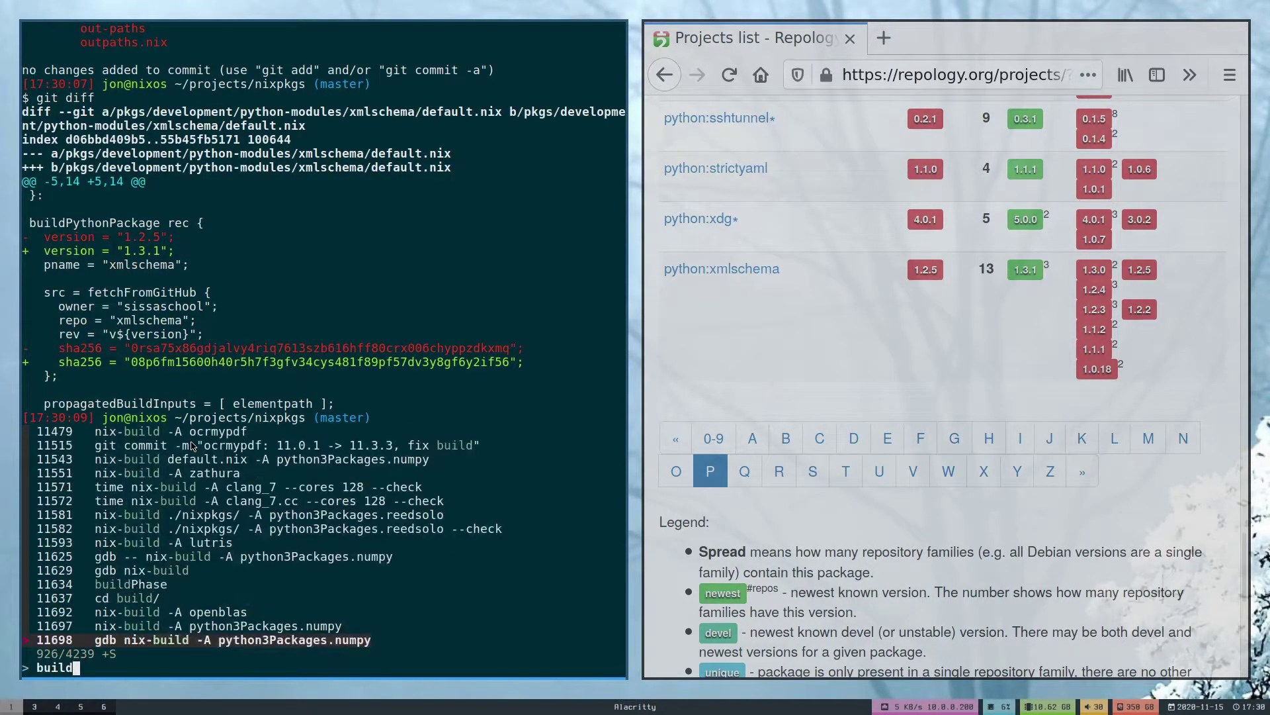
pyautogui.press('Escape')
pyautogui.write('nix-build -')
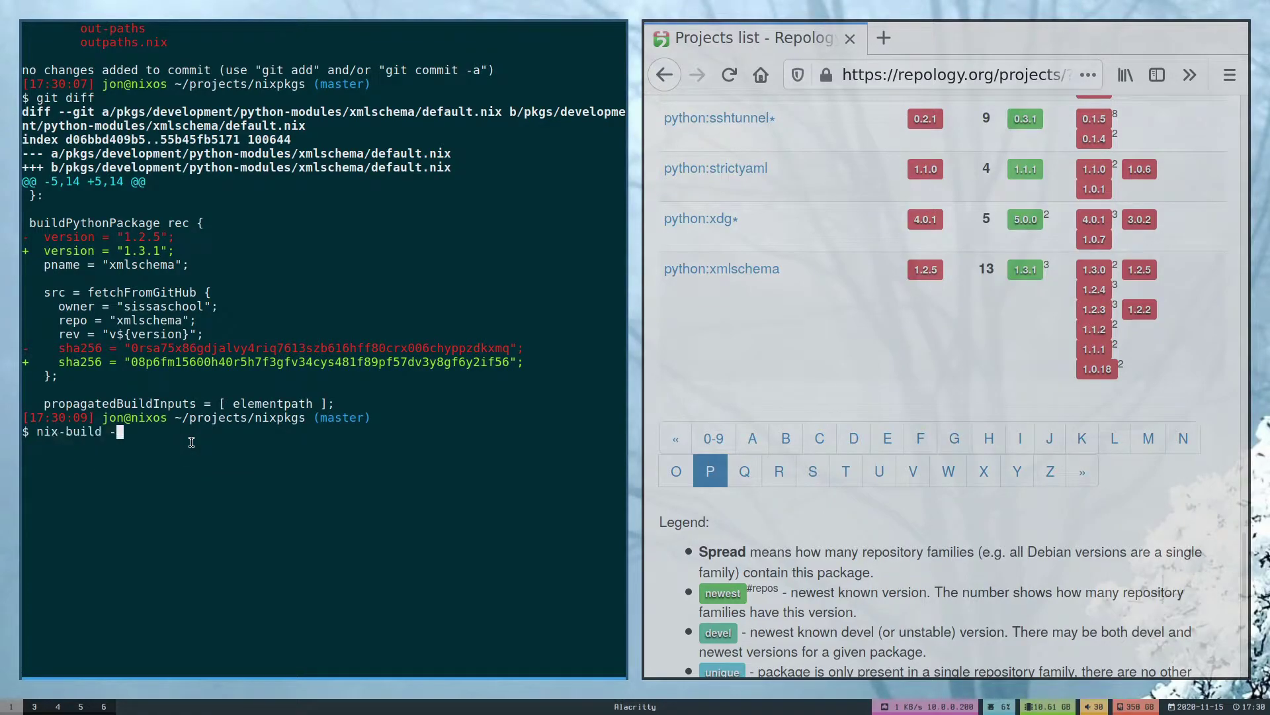
pyautogui.write('A python3P')
pyautogui.write('ackages.xml')
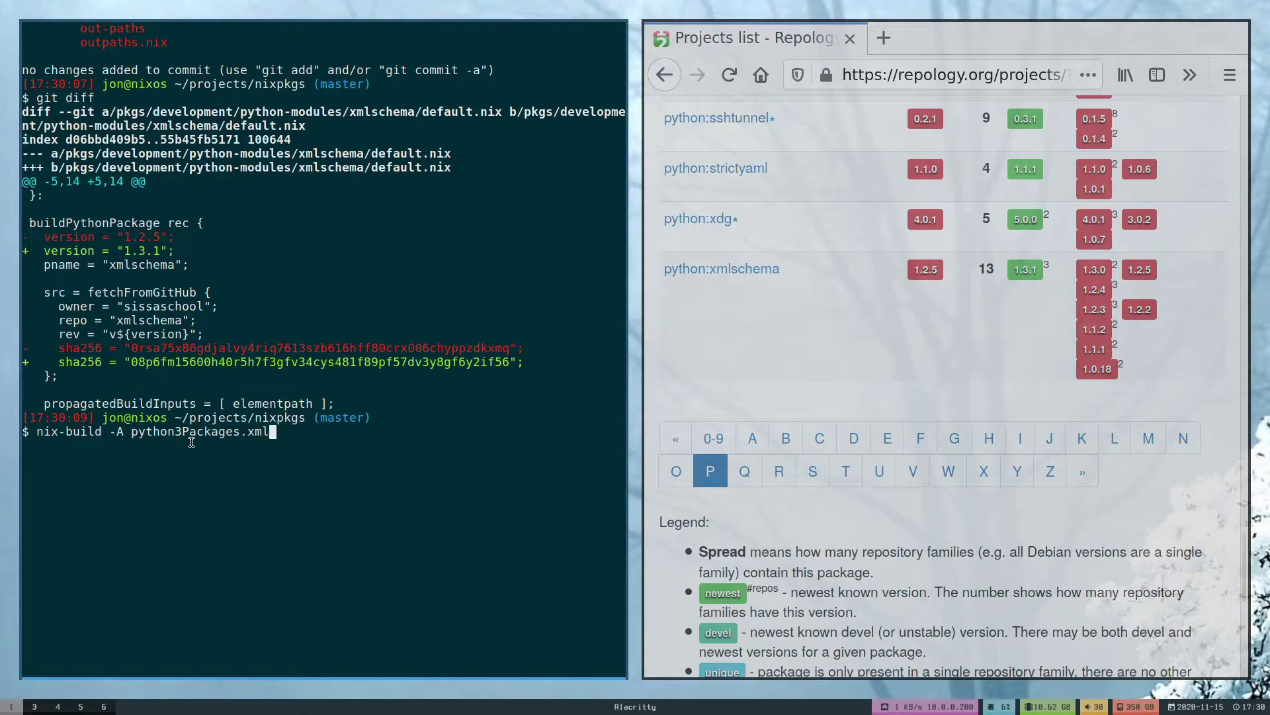
pyautogui.write('sh')
pyautogui.press('BackSpace')
pyautogui.write('chema')
pyautogui.press('Return')
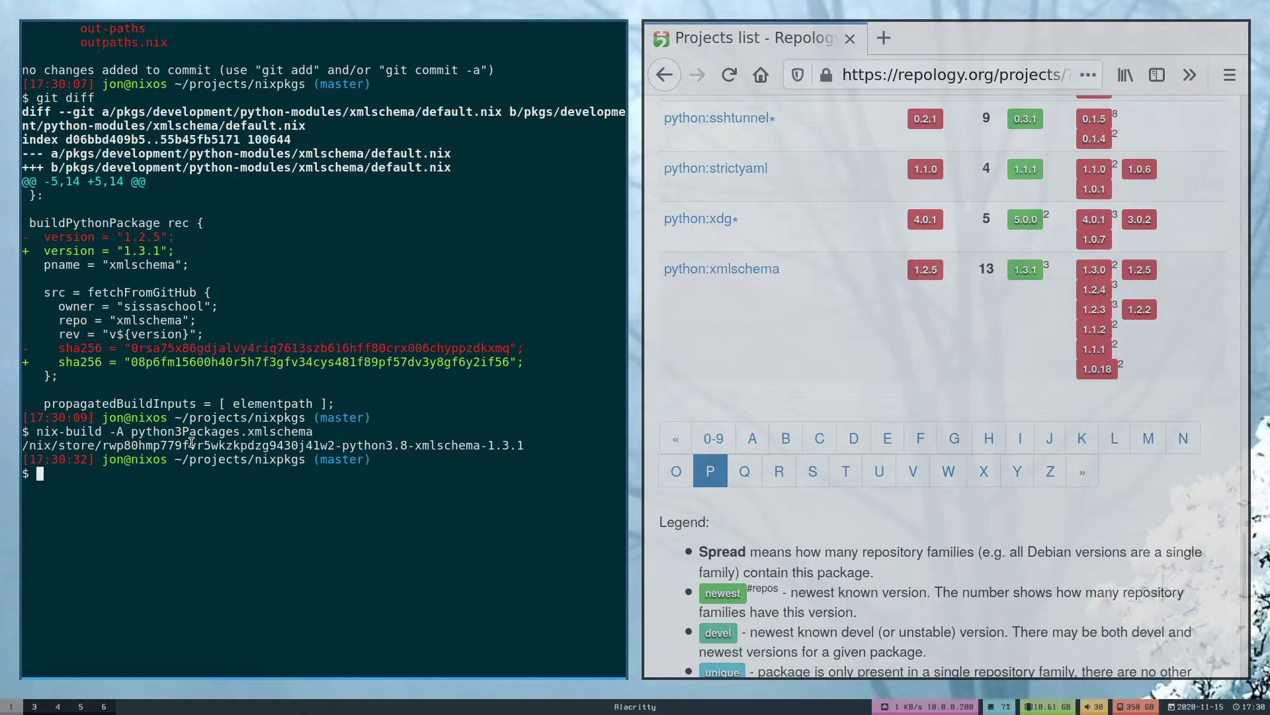
pyautogui.write('gst')
# Check git status, then run nixpkgs-review wip and follow its output as six packages build
pyautogui.press('Return')
pyautogui.write('nixpkg')
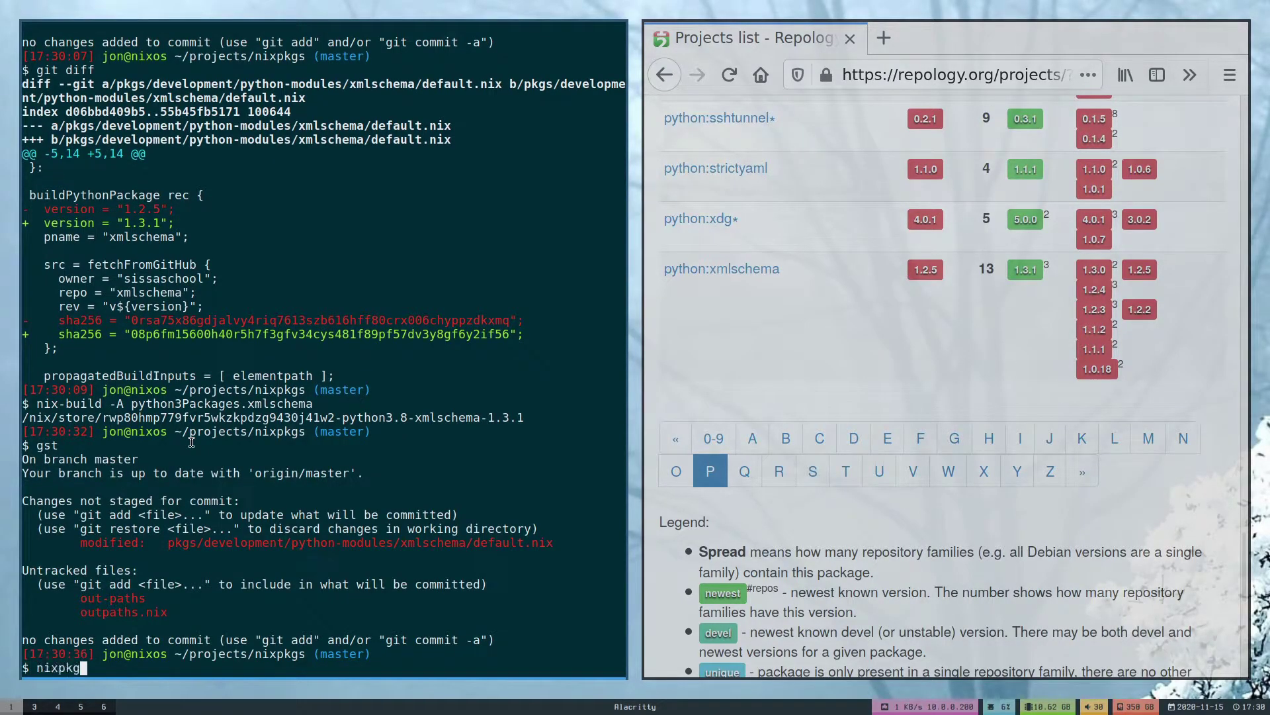
pyautogui.write('s-review wi')
pyautogui.write('p')
pyautogui.press('Return')
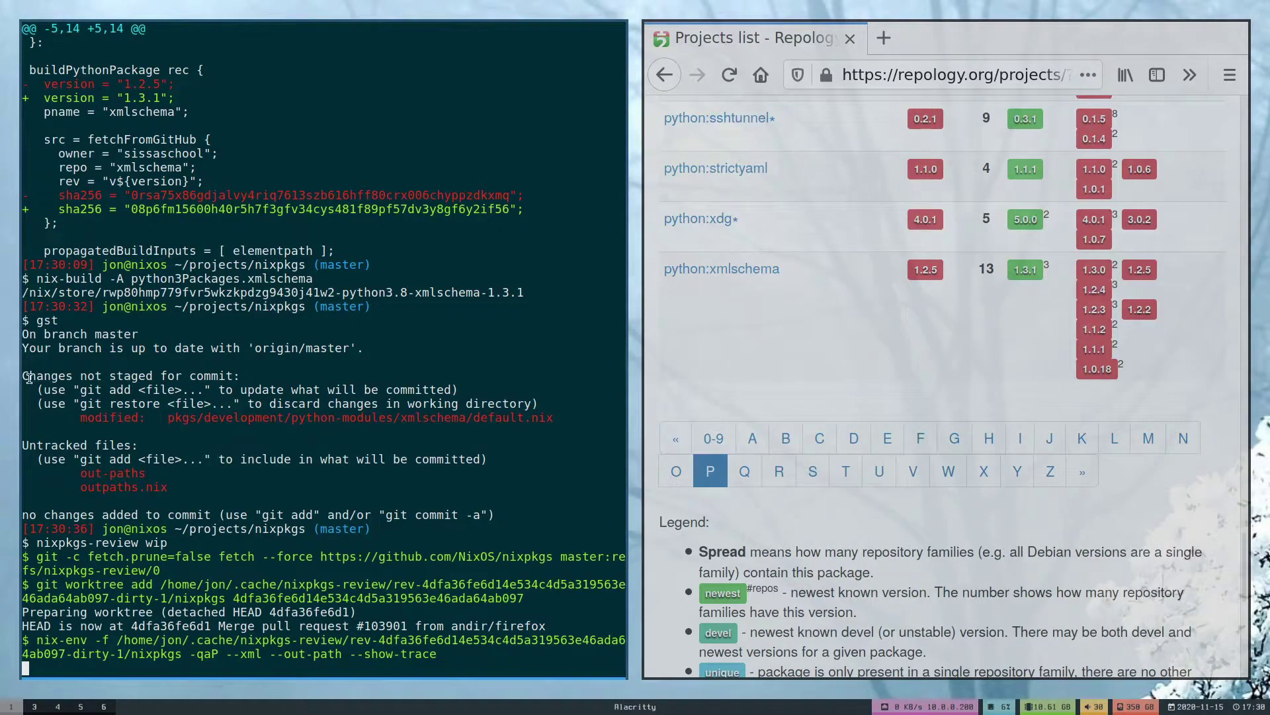
pyautogui.moveTo(24, 375); pyautogui.dragTo(291, 374)
pyautogui.click(344, 449)
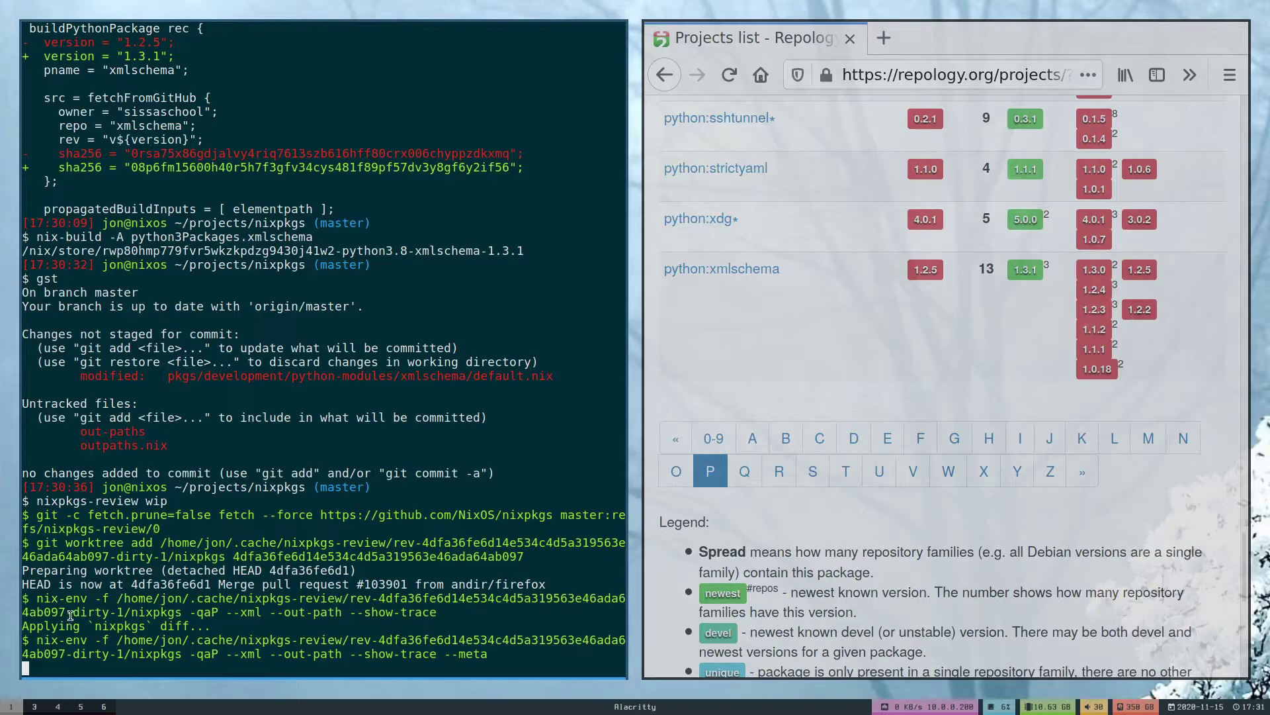
pyautogui.moveTo(57, 625); pyautogui.dragTo(214, 629)
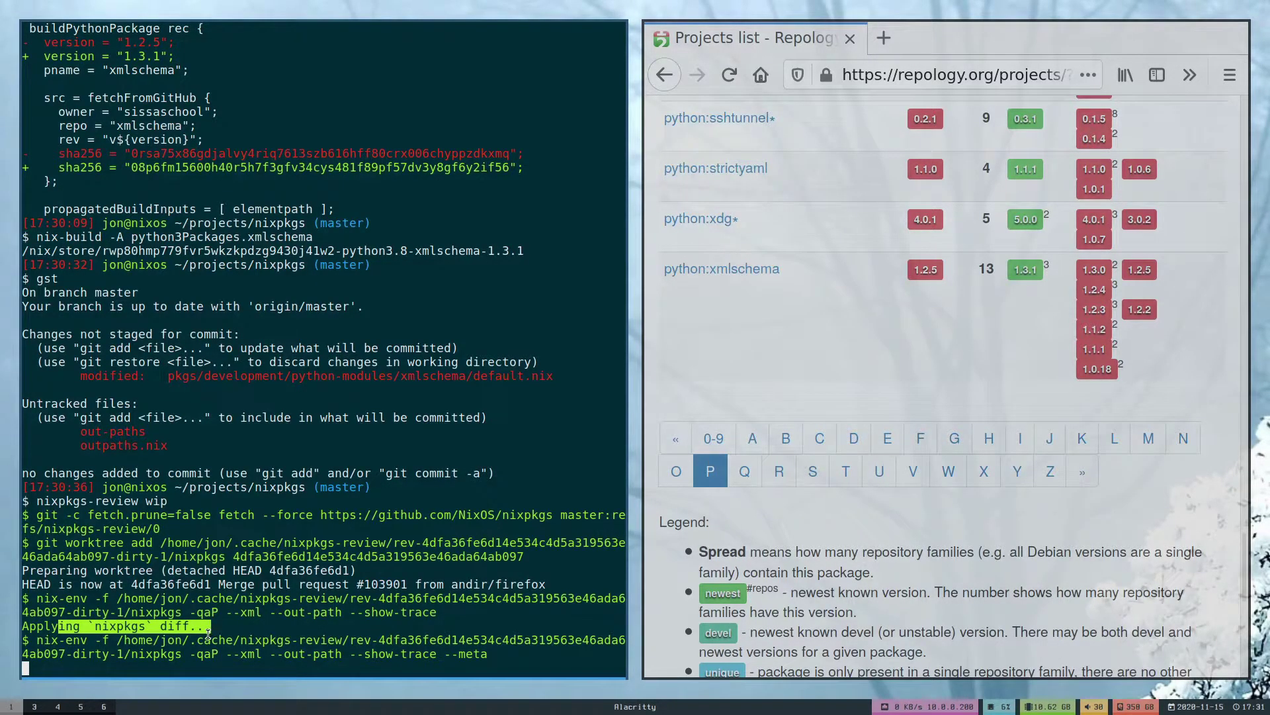
pyautogui.moveTo(36, 640); pyautogui.dragTo(411, 655)
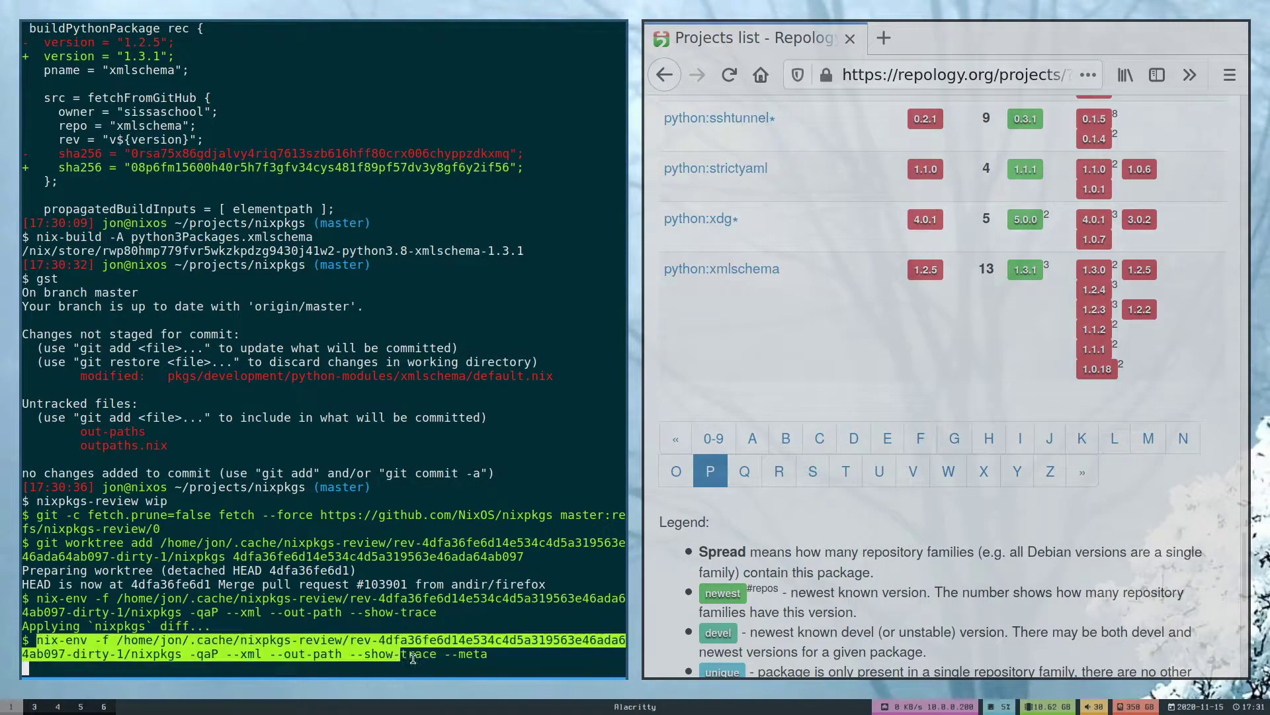
pyautogui.click(397, 640)
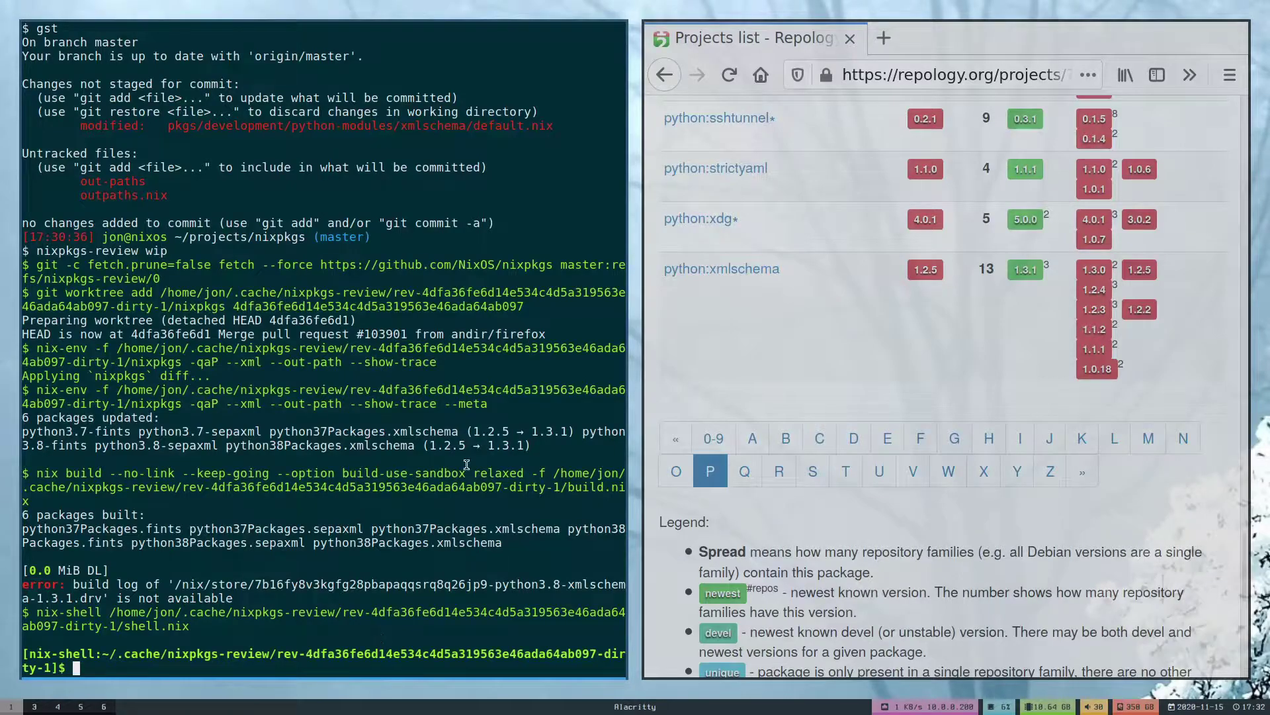
pyautogui.moveTo(542, 445)
pyautogui.mouseDown()
pyautogui.moveTo(40, 393)
pyautogui.moveTo(39, 428)
pyautogui.mouseUp()
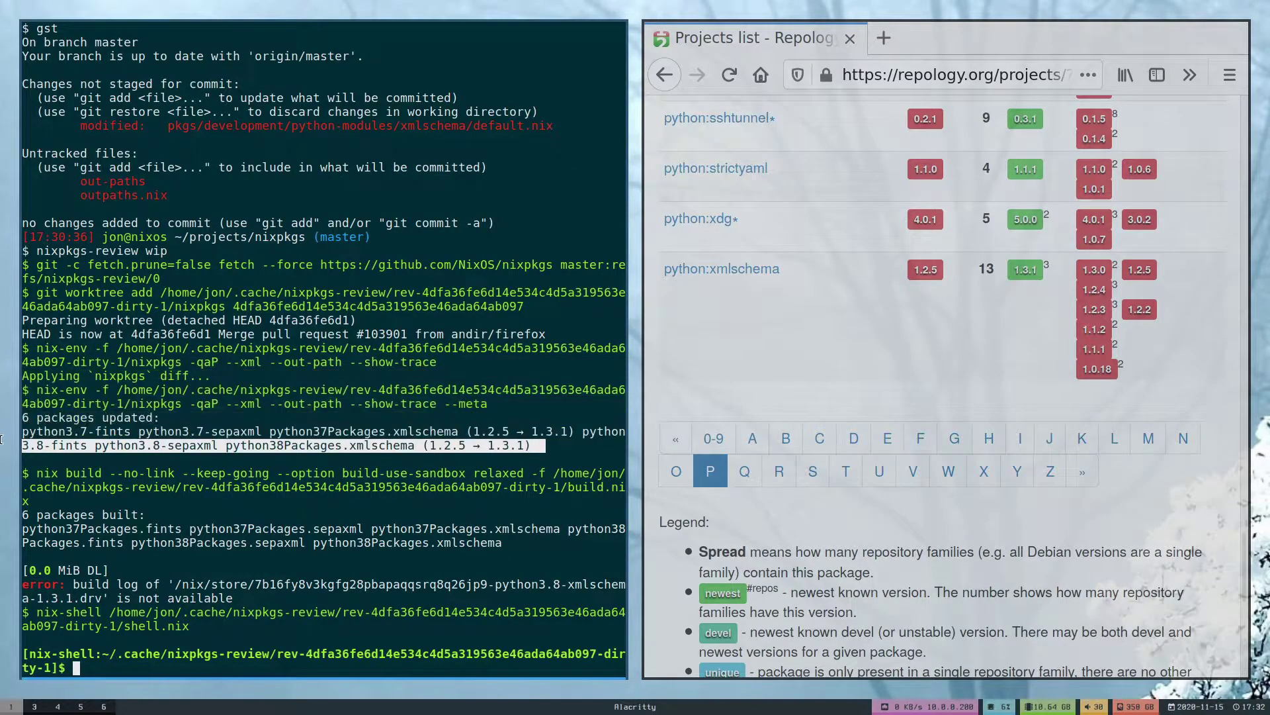
pyautogui.click(468, 445)
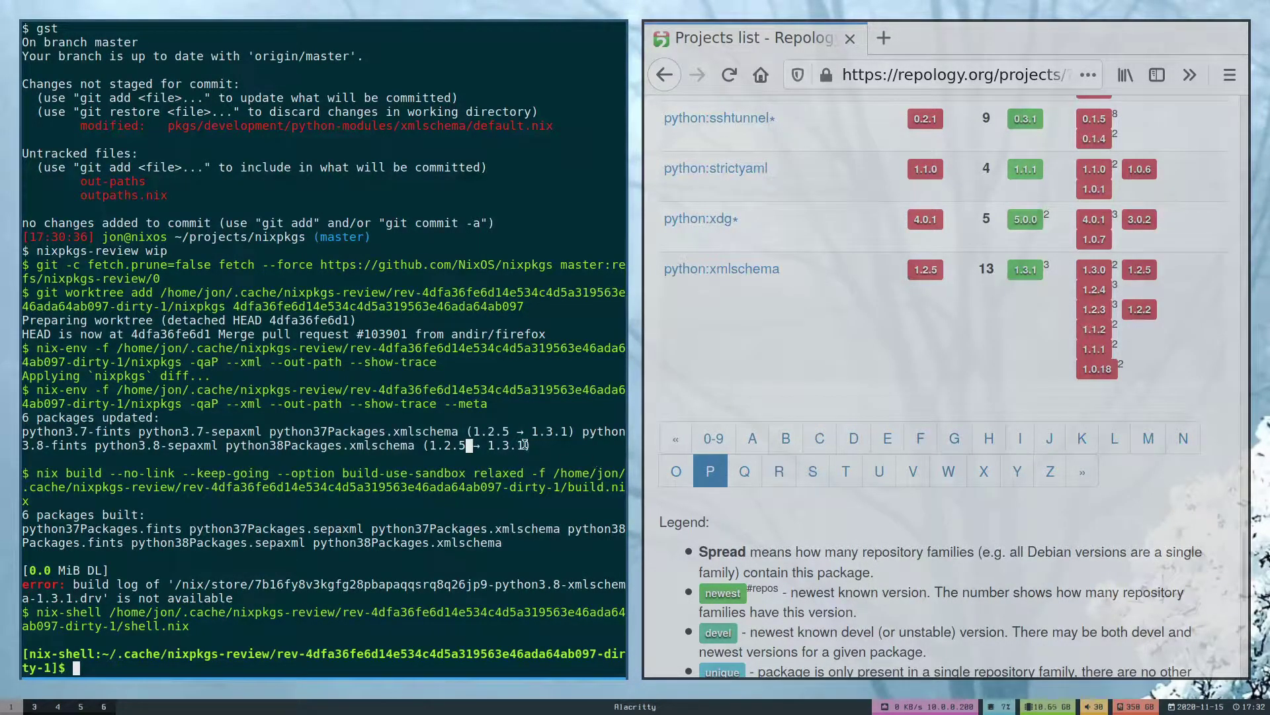
pyautogui.moveTo(529, 447); pyautogui.dragTo(430, 446)
pyautogui.moveTo(262, 432); pyautogui.dragTo(139, 431)
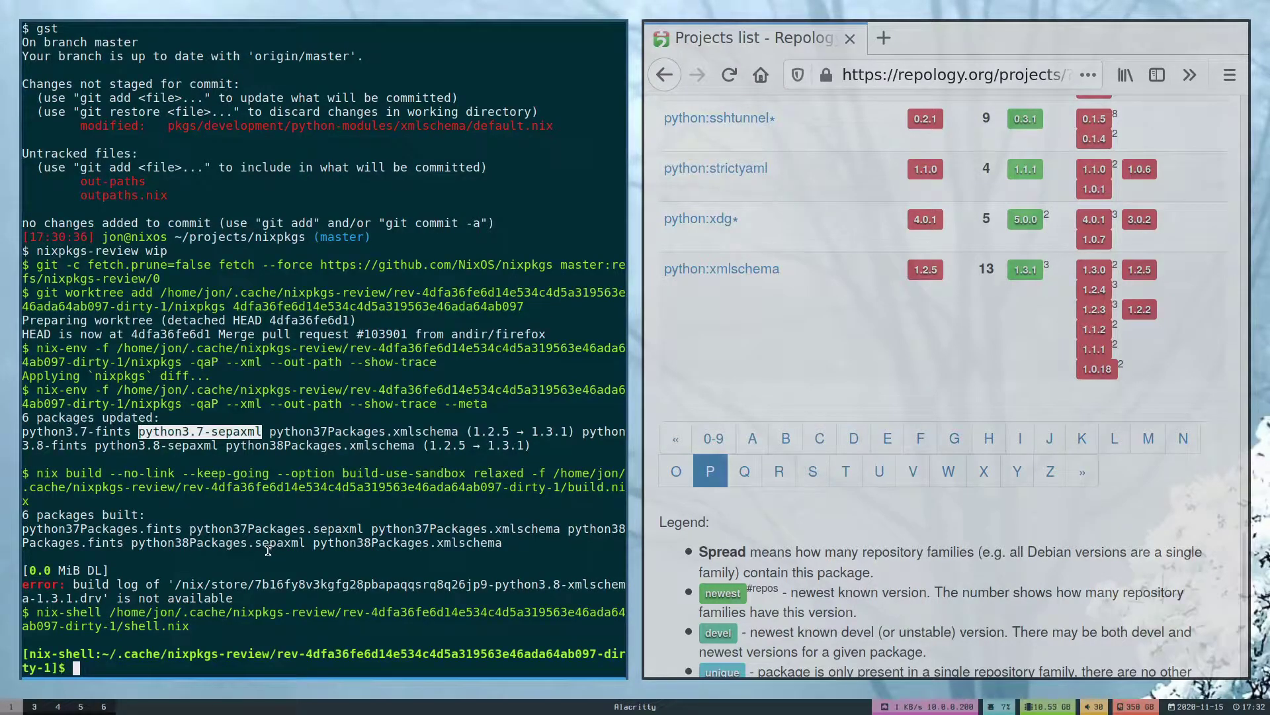
pyautogui.moveTo(532, 446)
pyautogui.mouseDown()
pyautogui.moveTo(366, 457)
pyautogui.moveTo(3, 444)
pyautogui.moveTo(3, 430)
pyautogui.mouseUp()
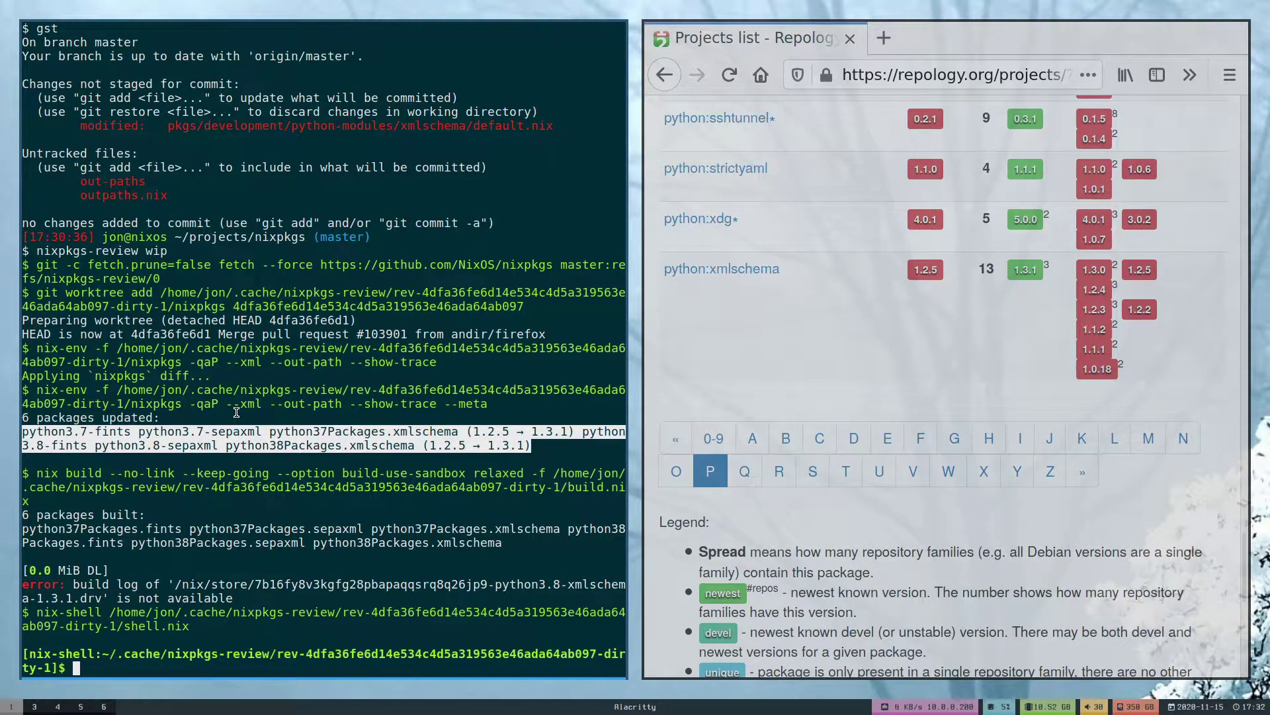
pyautogui.click(60, 425)
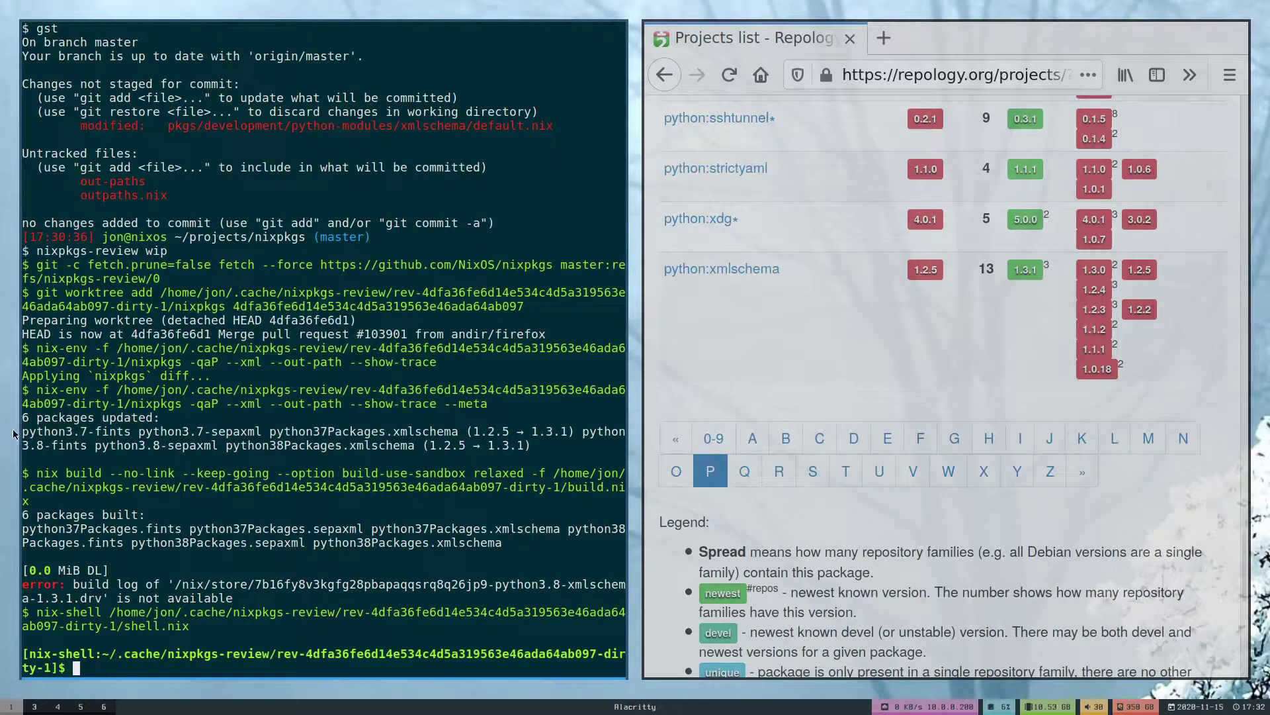
pyautogui.moveTo(22, 430); pyautogui.dragTo(89, 430)
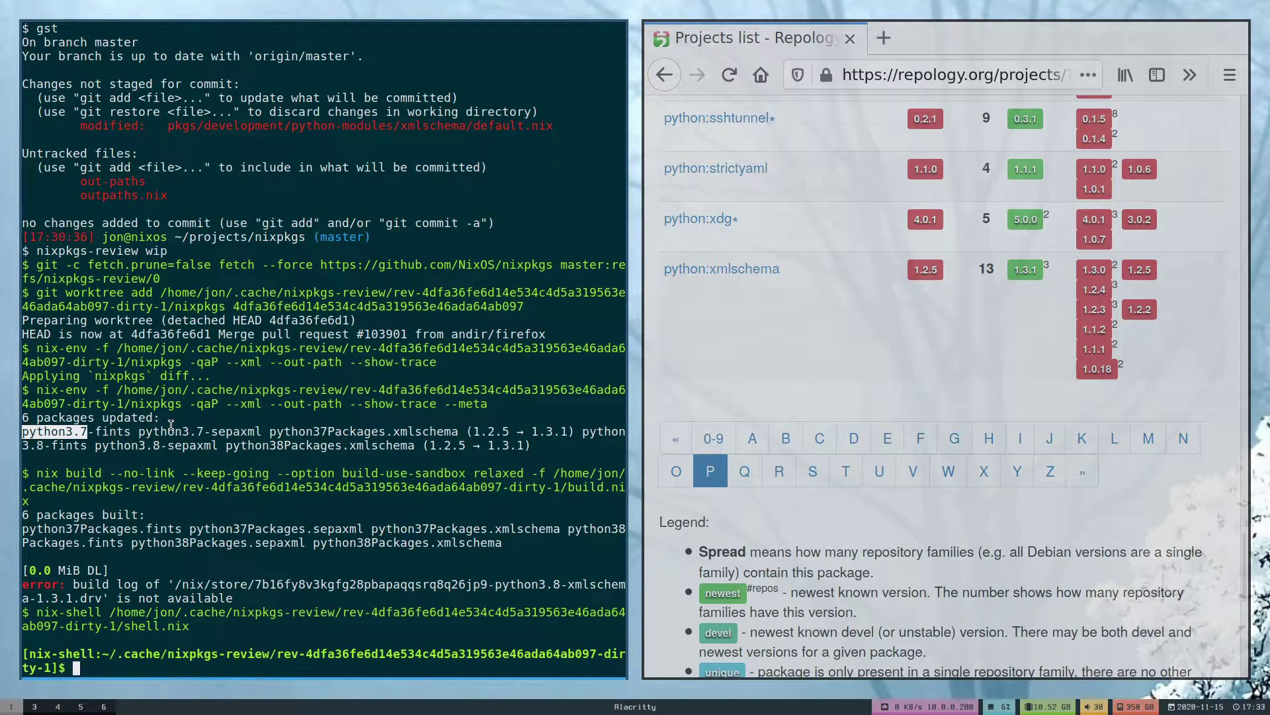
pyautogui.moveTo(20, 417); pyautogui.dragTo(173, 417)
pyautogui.click(172, 417)
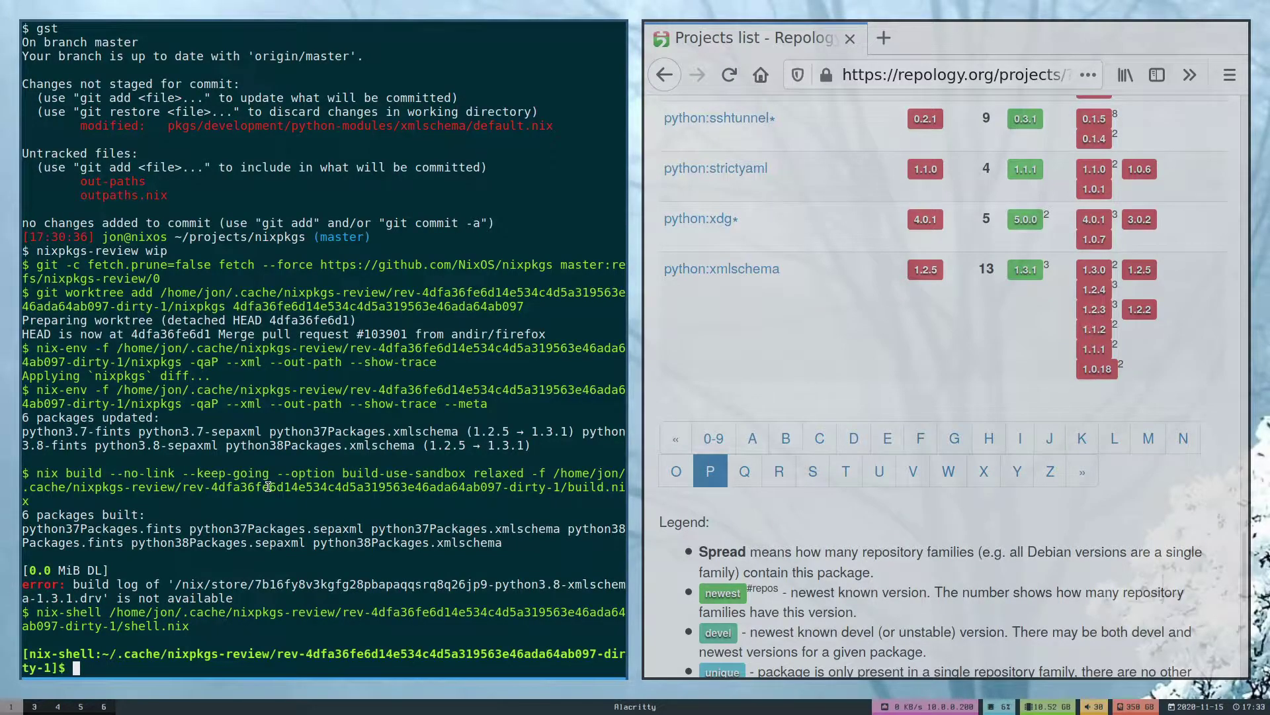
pyautogui.write('nix')
pyautogui.write('-build ')
pyautogui.write('./')
# Cancel the half-typed nix-build ./ command, exit the review shell, and show git status
pyautogui.press('Tab')
pyautogui.press('Tab')
pyautogui.press('Tab')
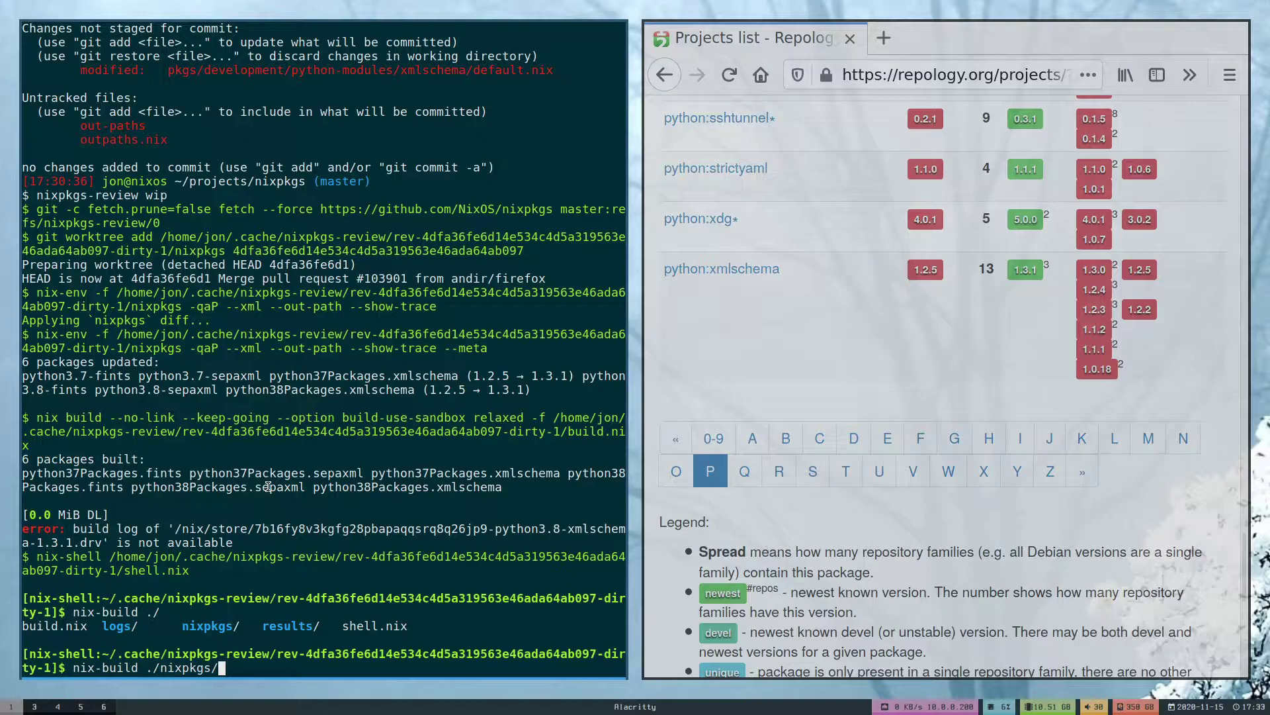
pyautogui.hotkey('ctrl', 'c')
pyautogui.write('exit')
pyautogui.press('Return')
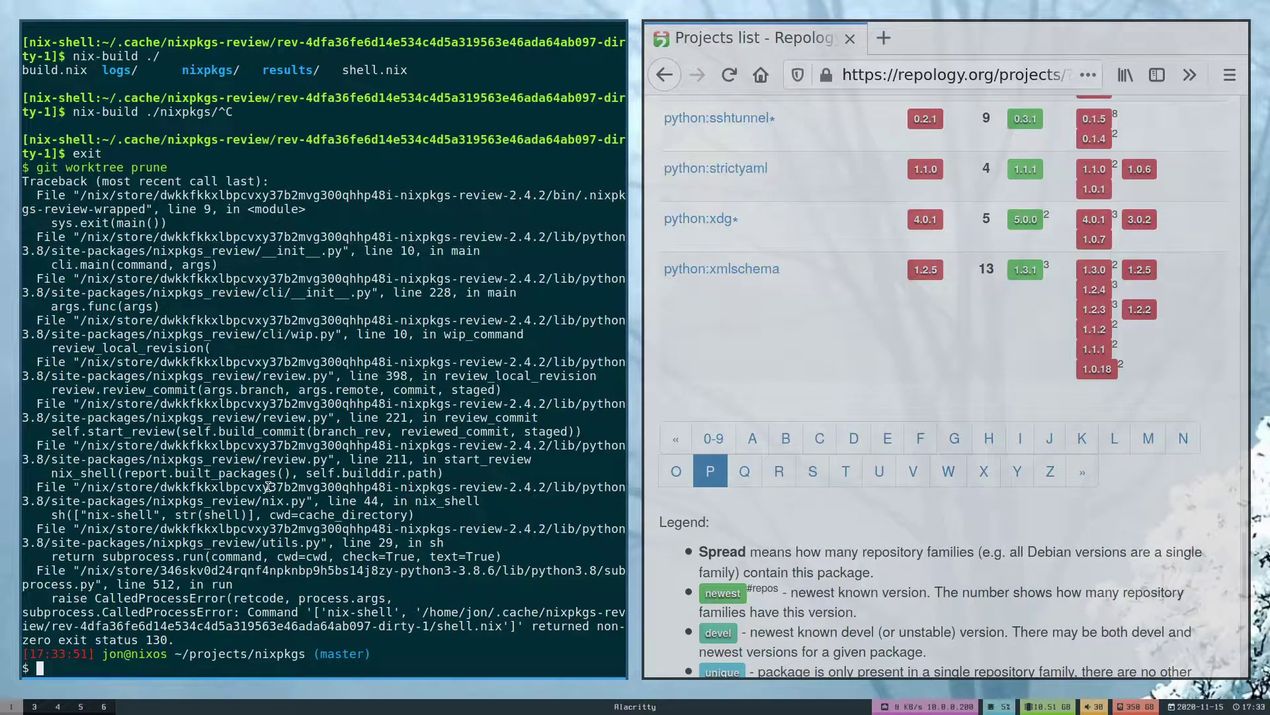
pyautogui.write('gst')
pyautogui.press('Return')
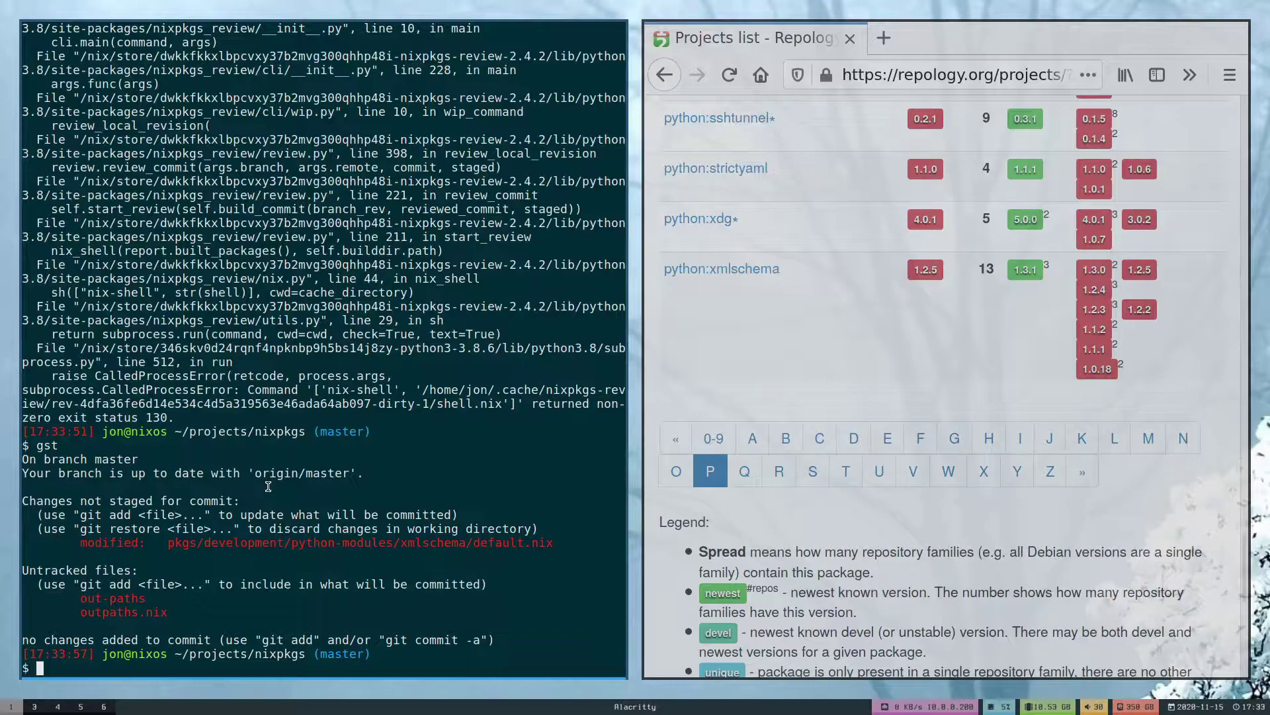
pyautogui.write('git ')
pyautogui.write('checkout -b ')
pyautogui.write('bump-xm')
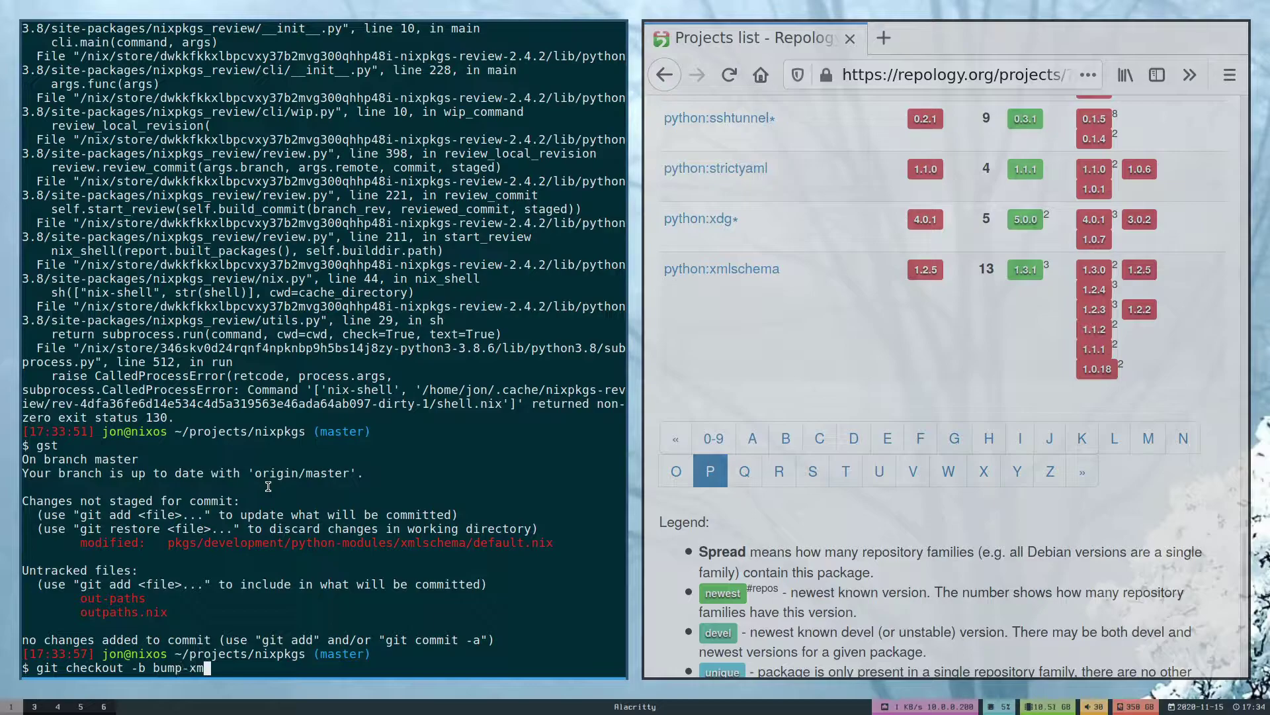
pyautogui.write('lsch')
pyautogui.write('ema')
# Create the bump-xmlschema branch, check its status, and stage the changes under pkgs/
pyautogui.press('Return')
pyautogui.write('gst')
pyautogui.press('Return')
pyautogui.write('git add pk')
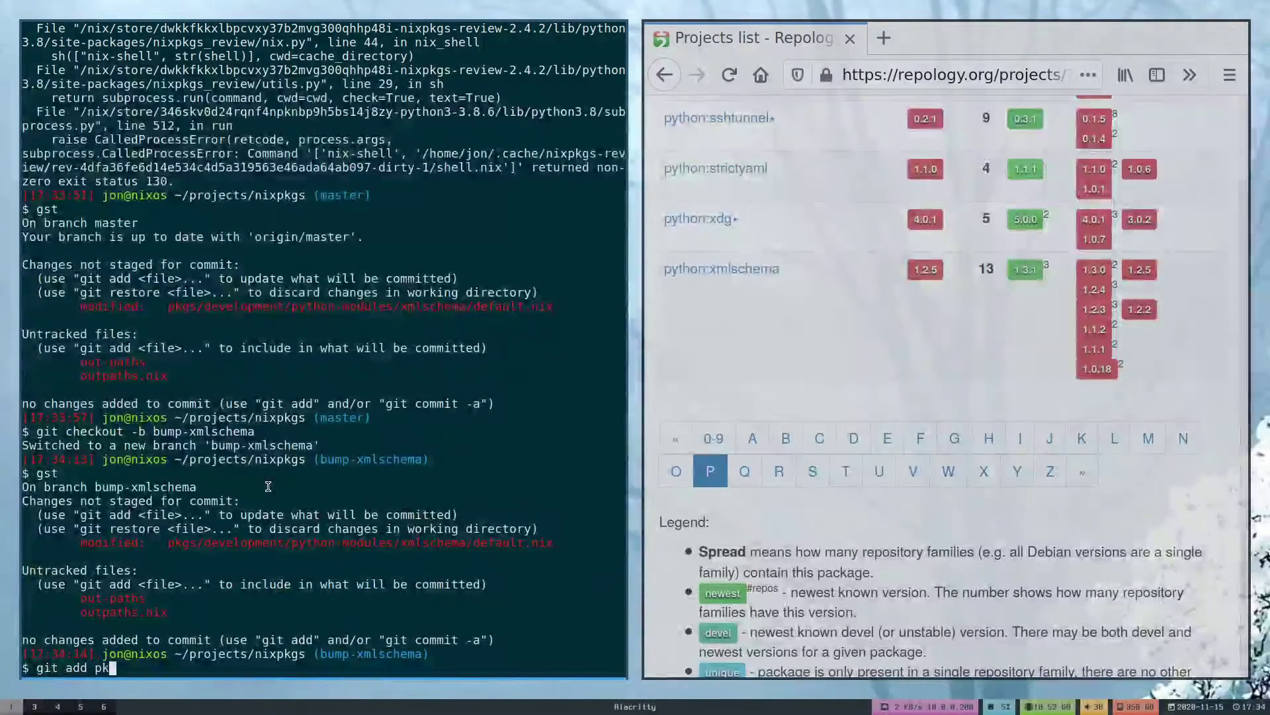
pyautogui.press('Tab')
pyautogui.press('Return')
pyautogui.write('git commit -')
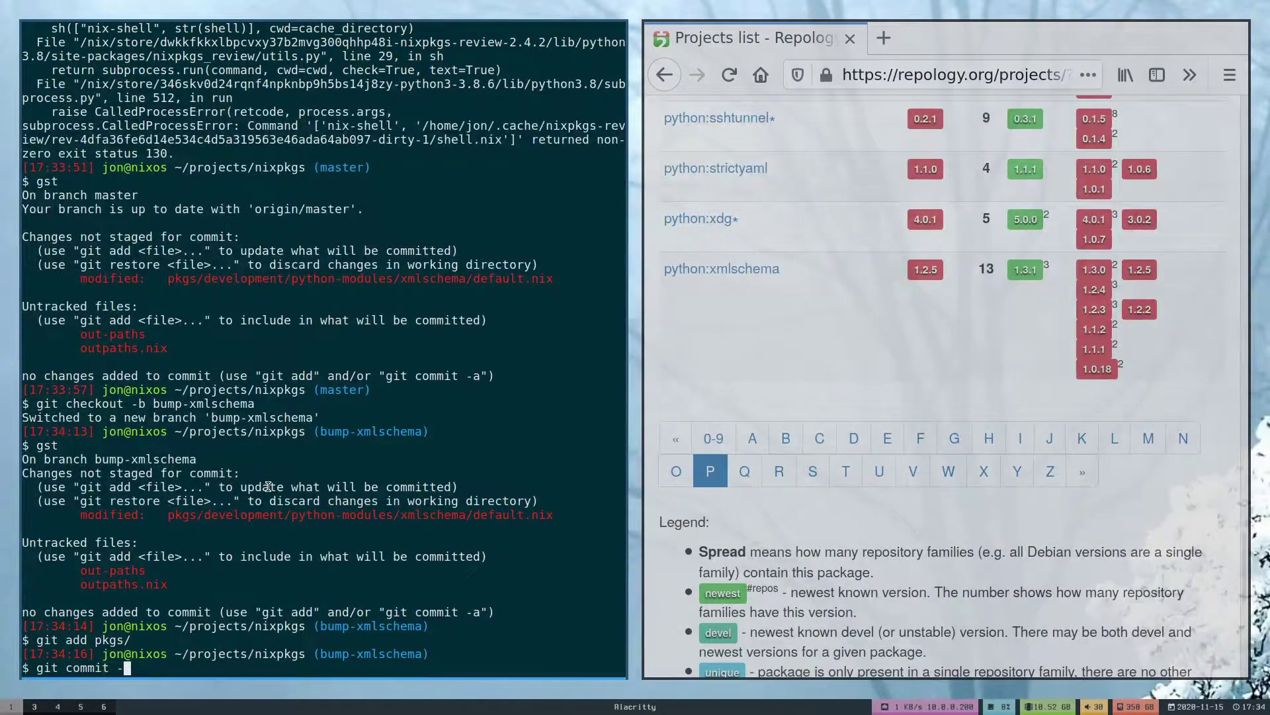
pyautogui.write('m "')
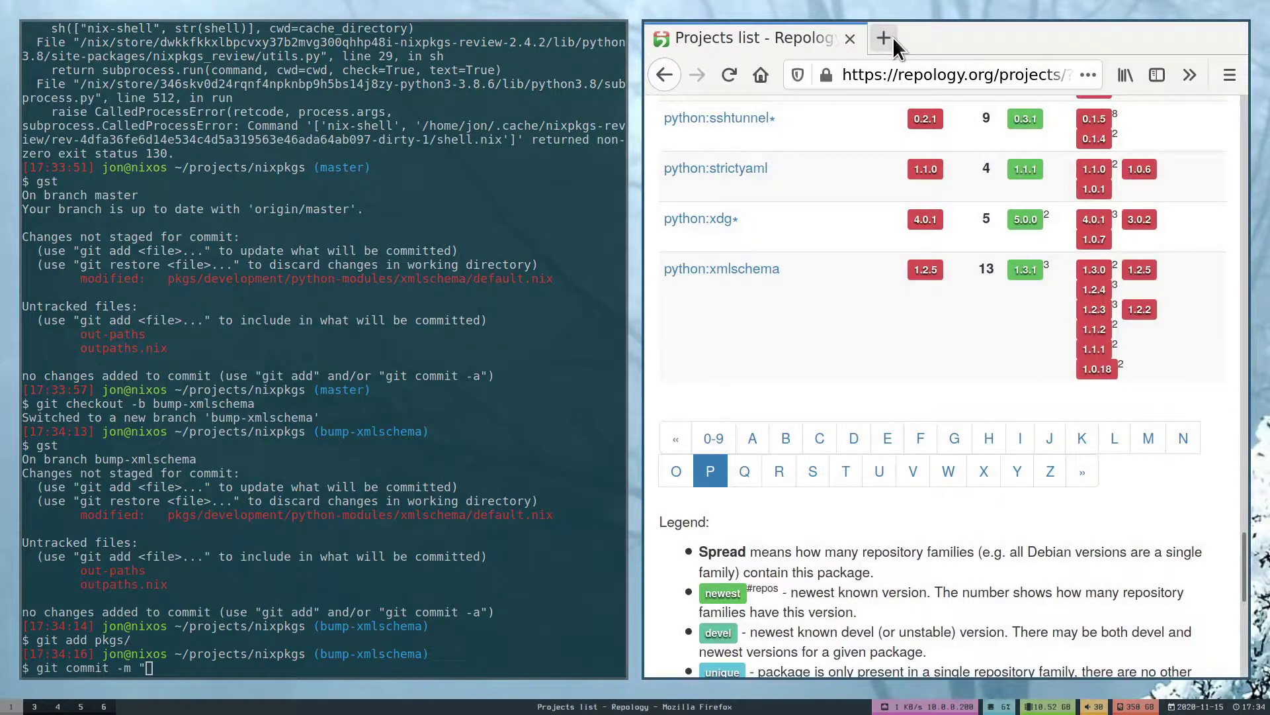
# Open GitHub in a new tab and go to the nixpkgs repository code page
pyautogui.click(892, 37)
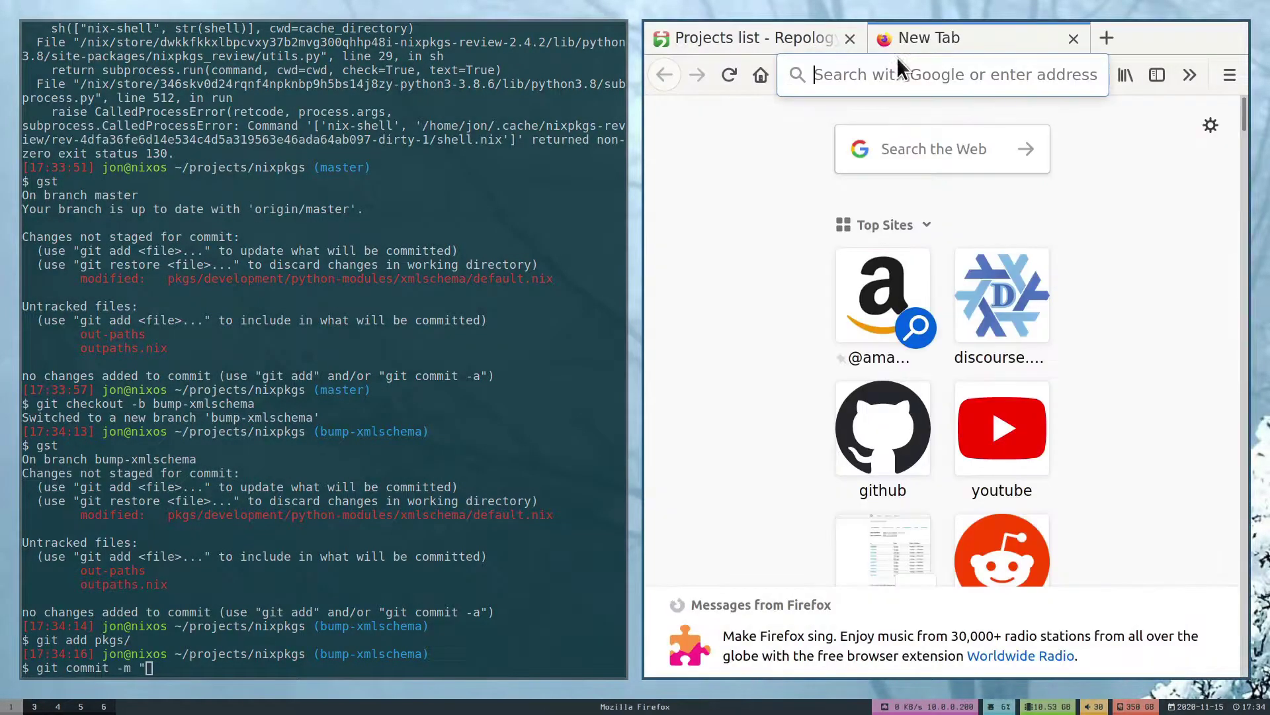
pyautogui.click(882, 428)
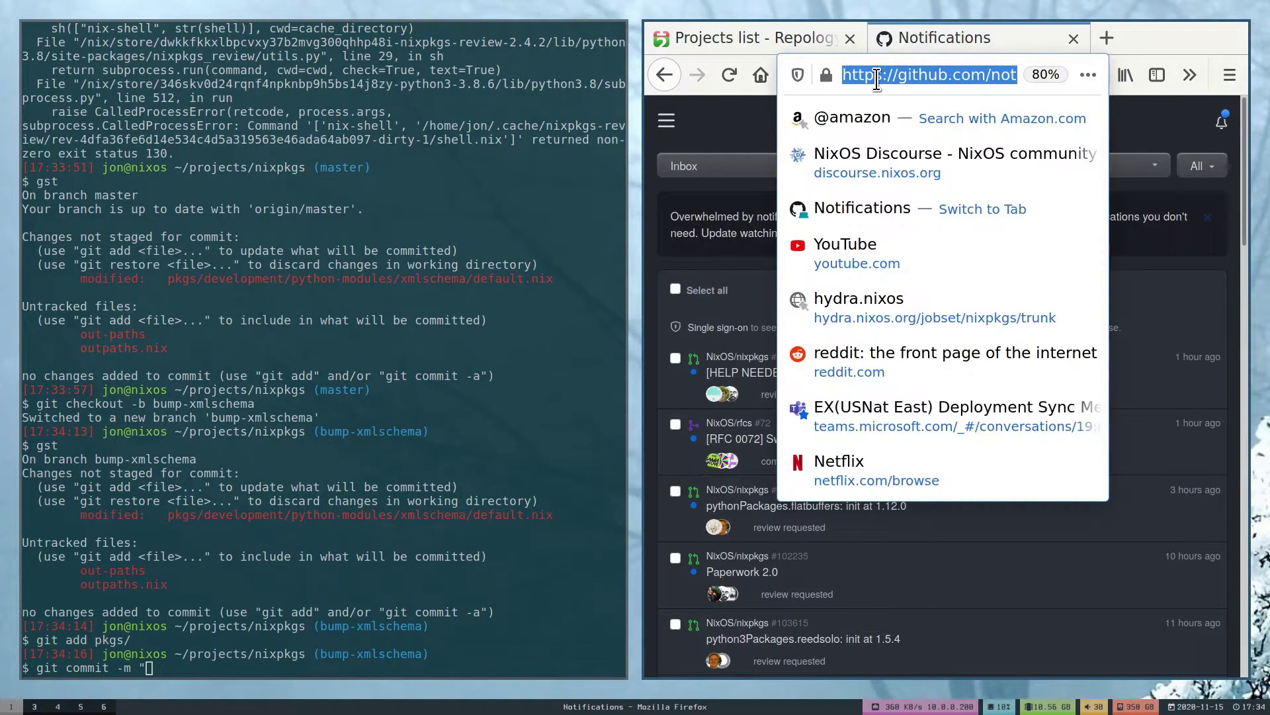
pyautogui.click(877, 75)
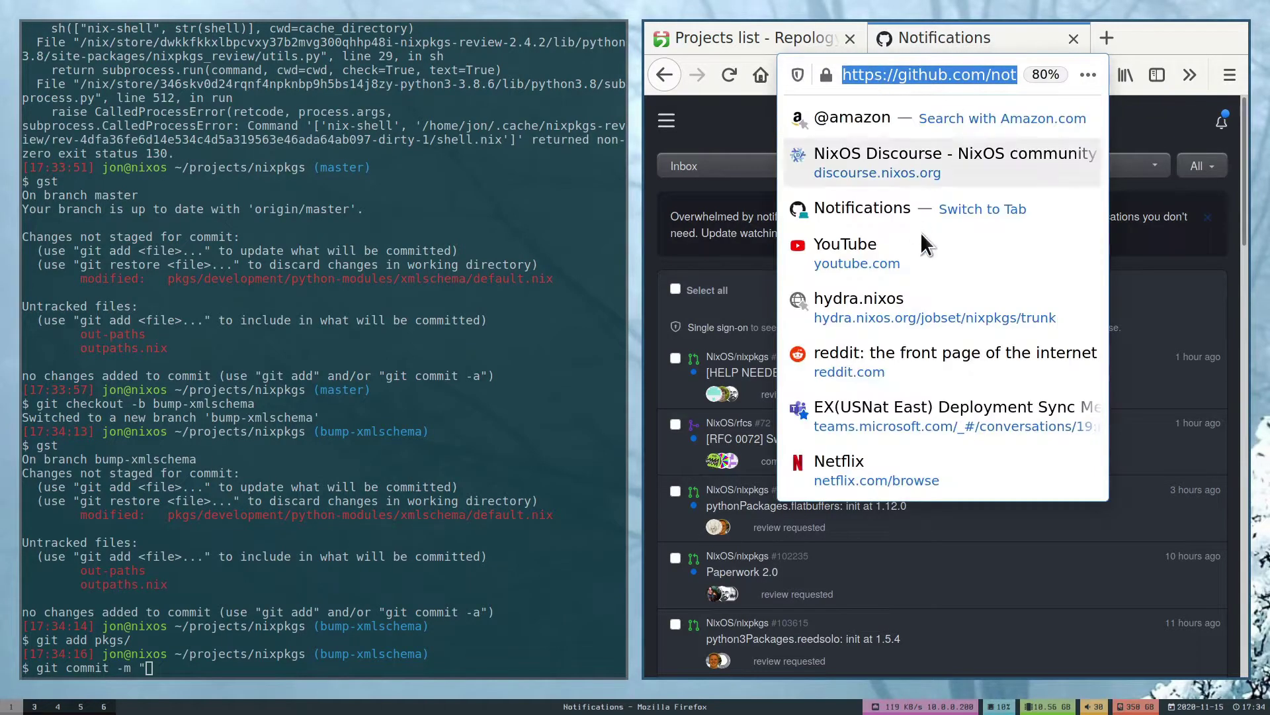
pyautogui.press('Return')
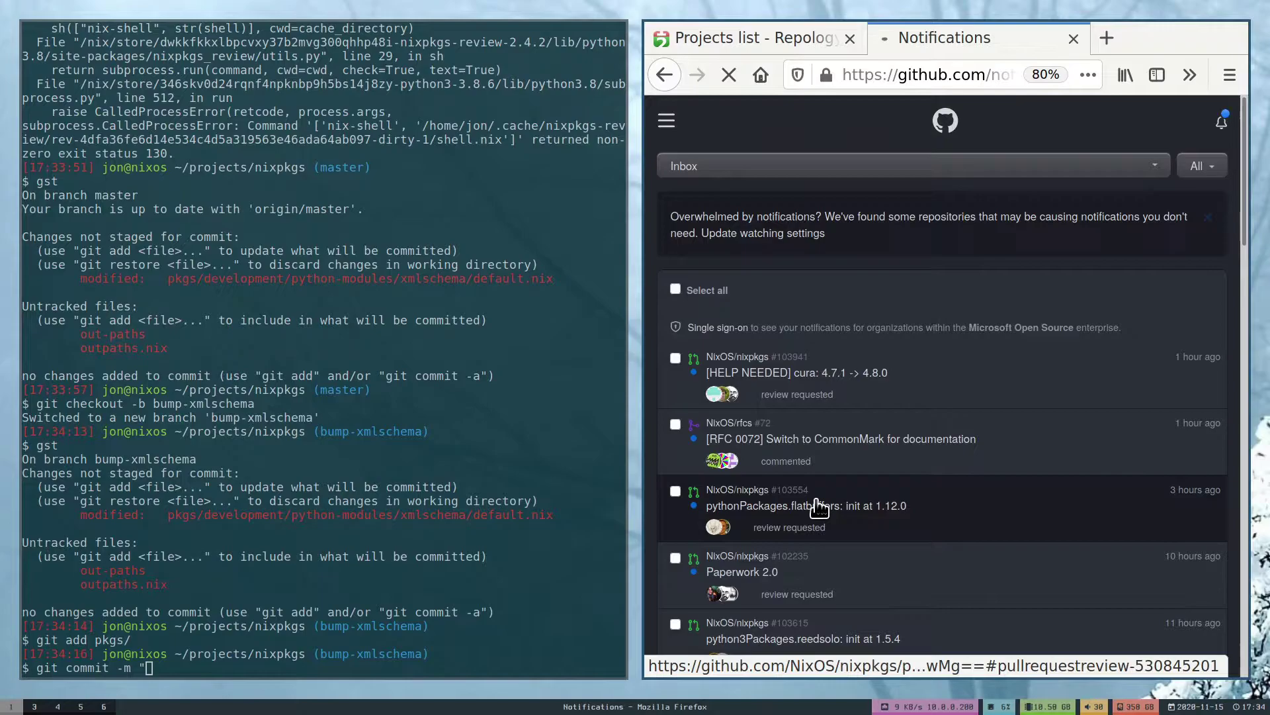
pyautogui.click(817, 508)
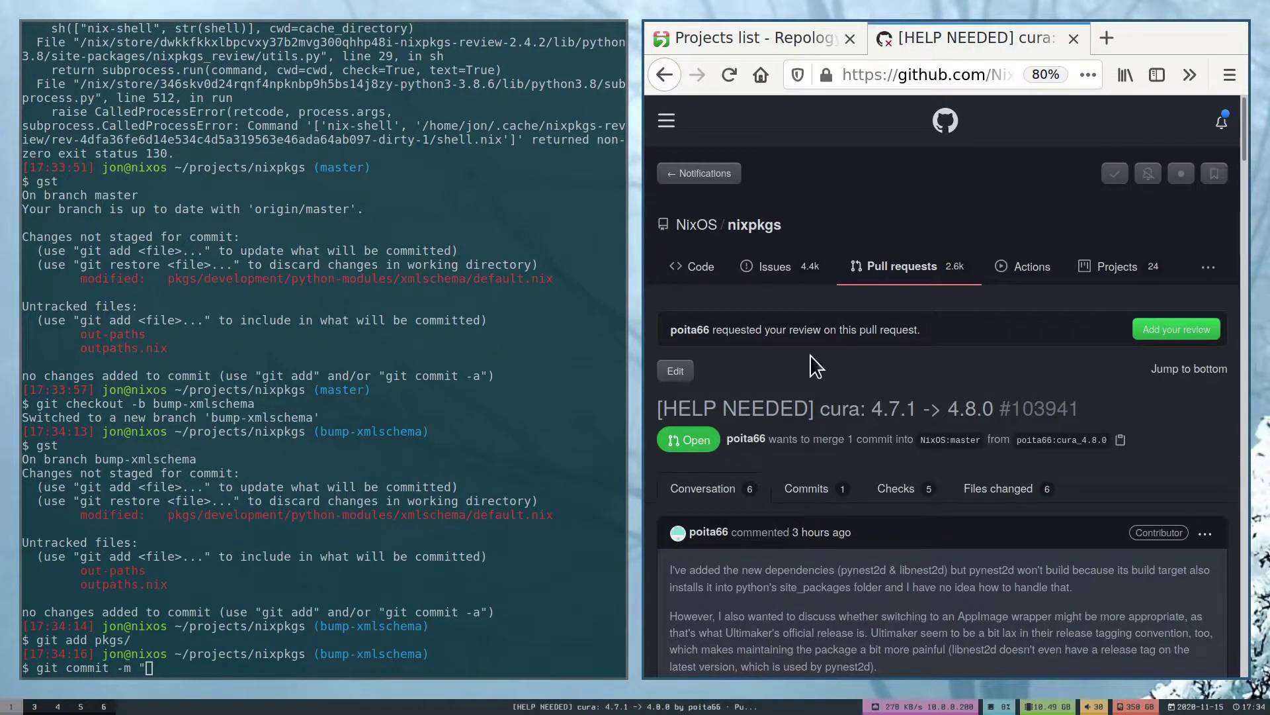
pyautogui.click(710, 273)
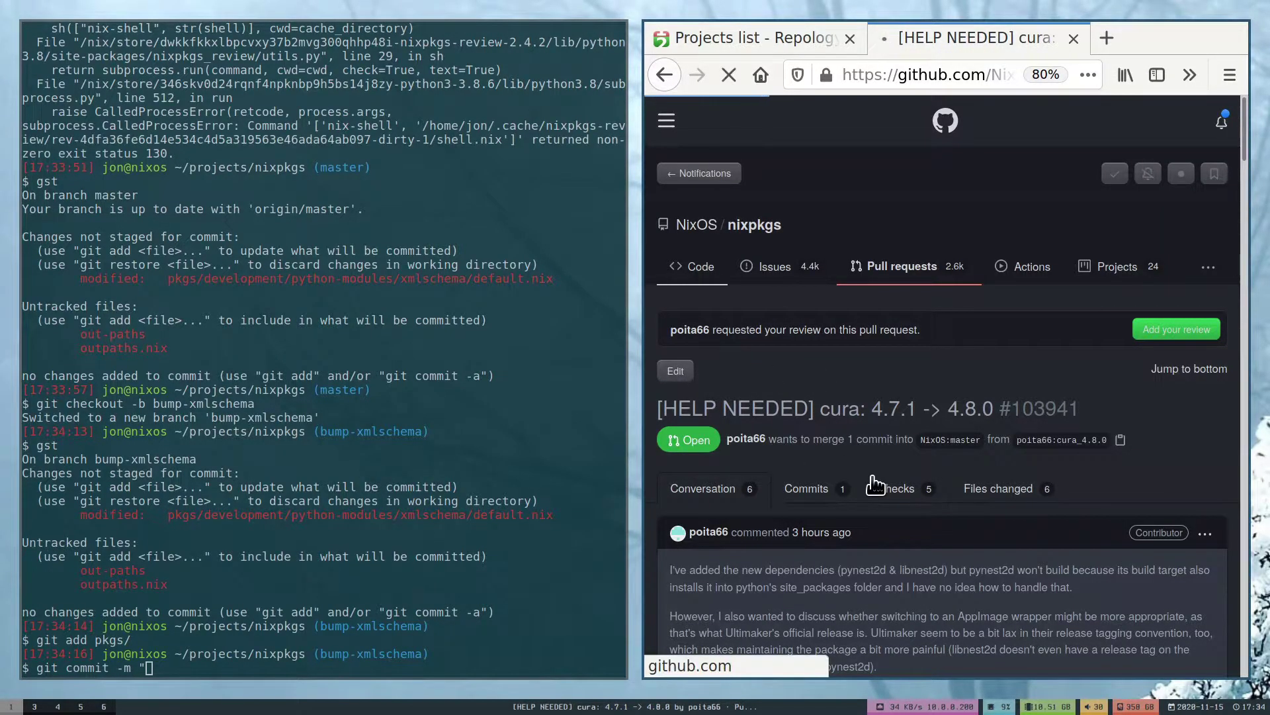
pyautogui.scroll(-3, 874, 486)
pyautogui.scroll(-4, 866, 499)
pyautogui.scroll(-3, 865, 502)
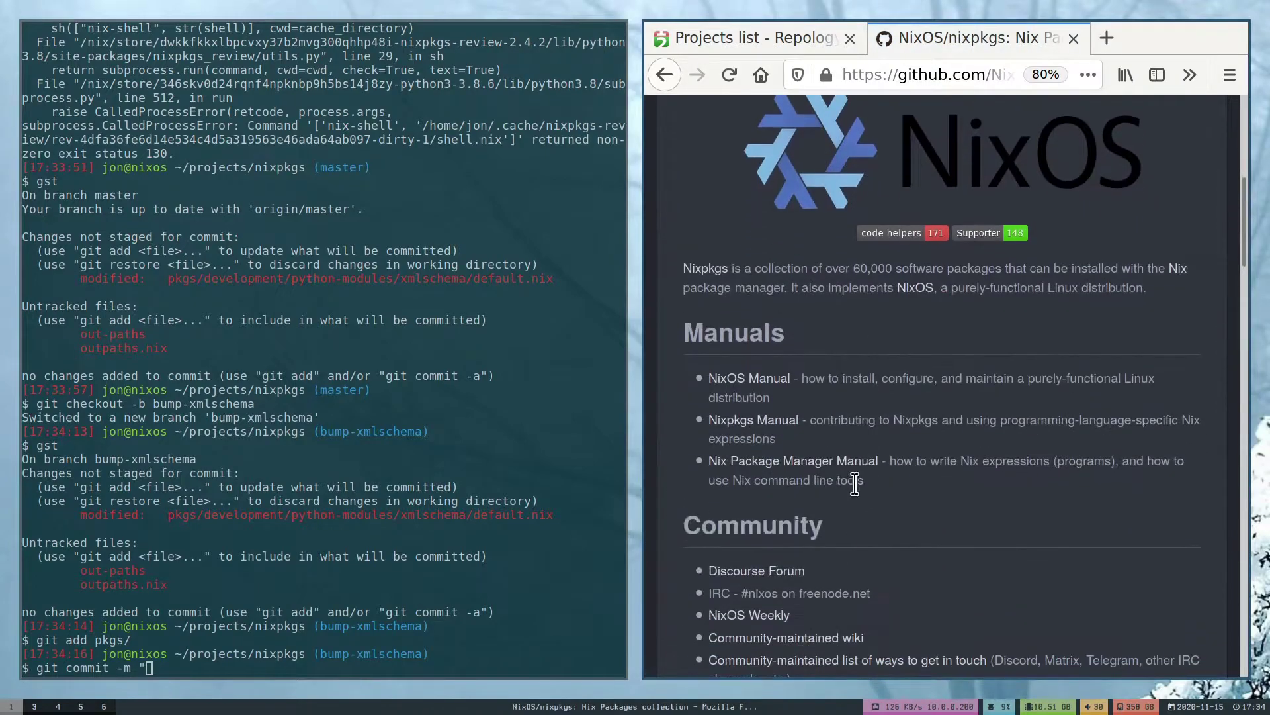
pyautogui.scroll(6, 844, 418)
# Browse doc, then .github CONTRIBUTING.md, and highlight the firefox commit-message example
pyautogui.click(1030, 384)
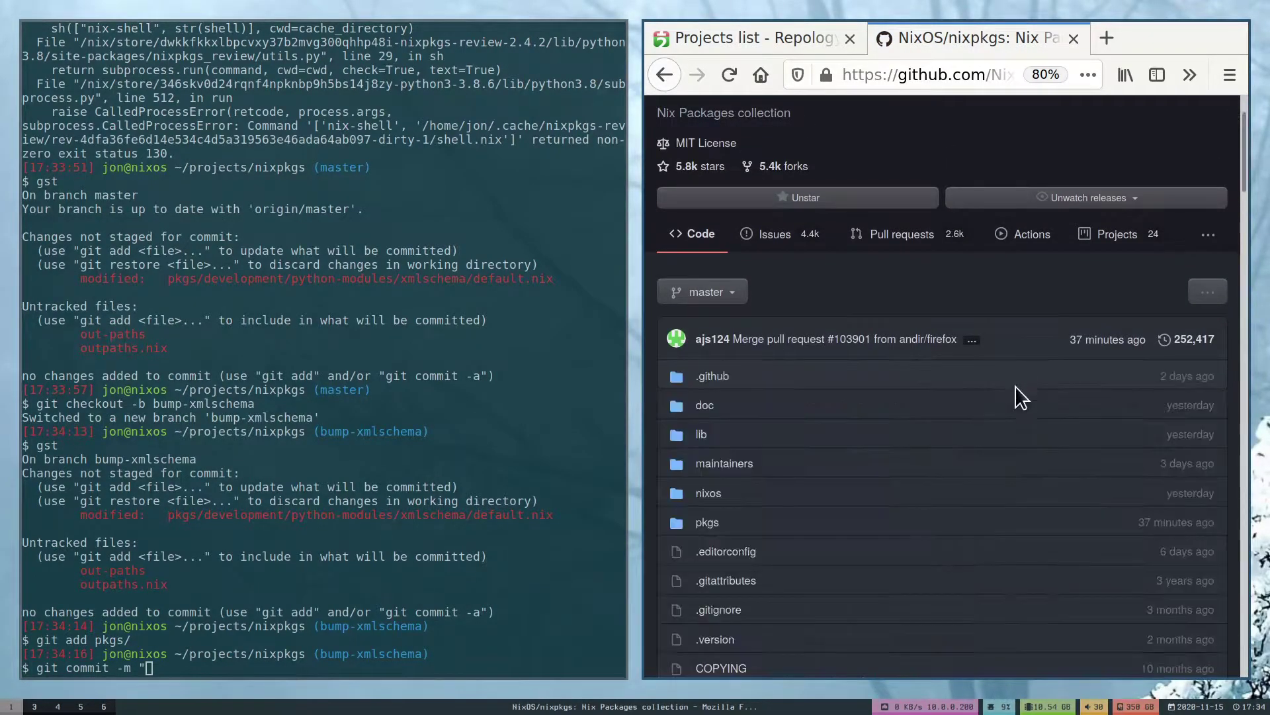
pyautogui.scroll(-2, 894, 477)
pyautogui.scroll(-2, 769, 297)
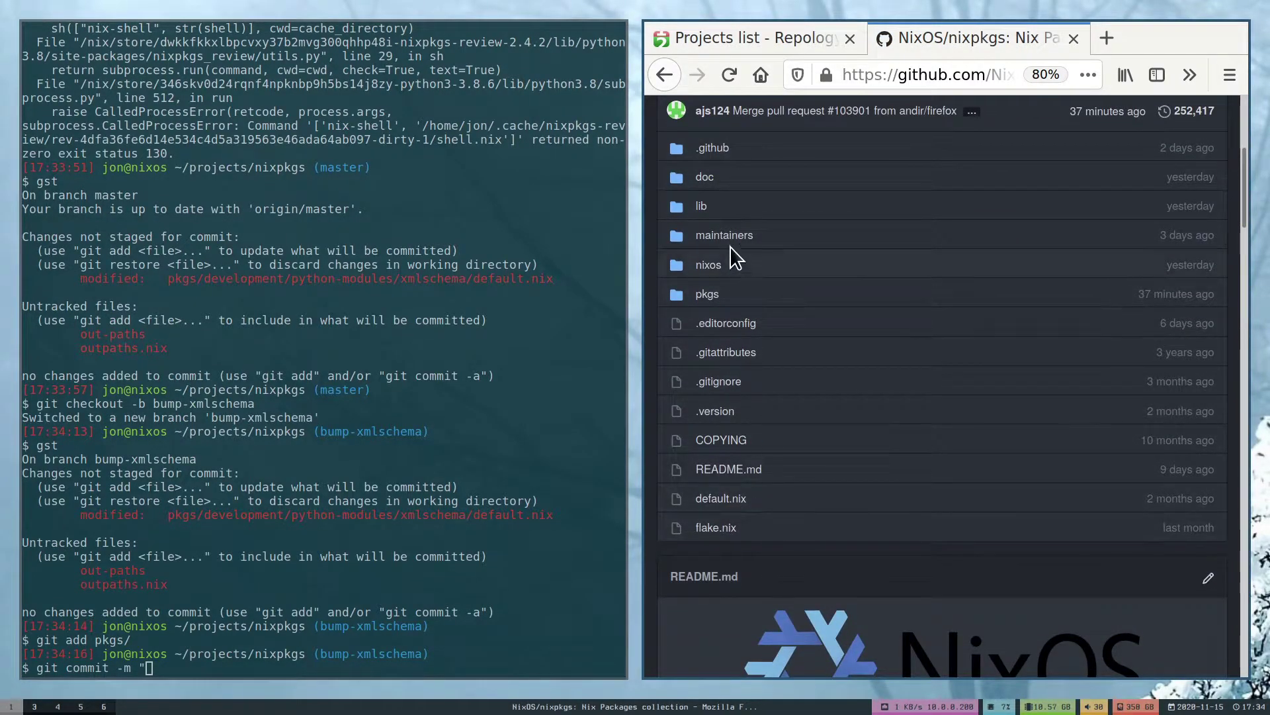
pyautogui.click(706, 181)
pyautogui.scroll(-5, 792, 400)
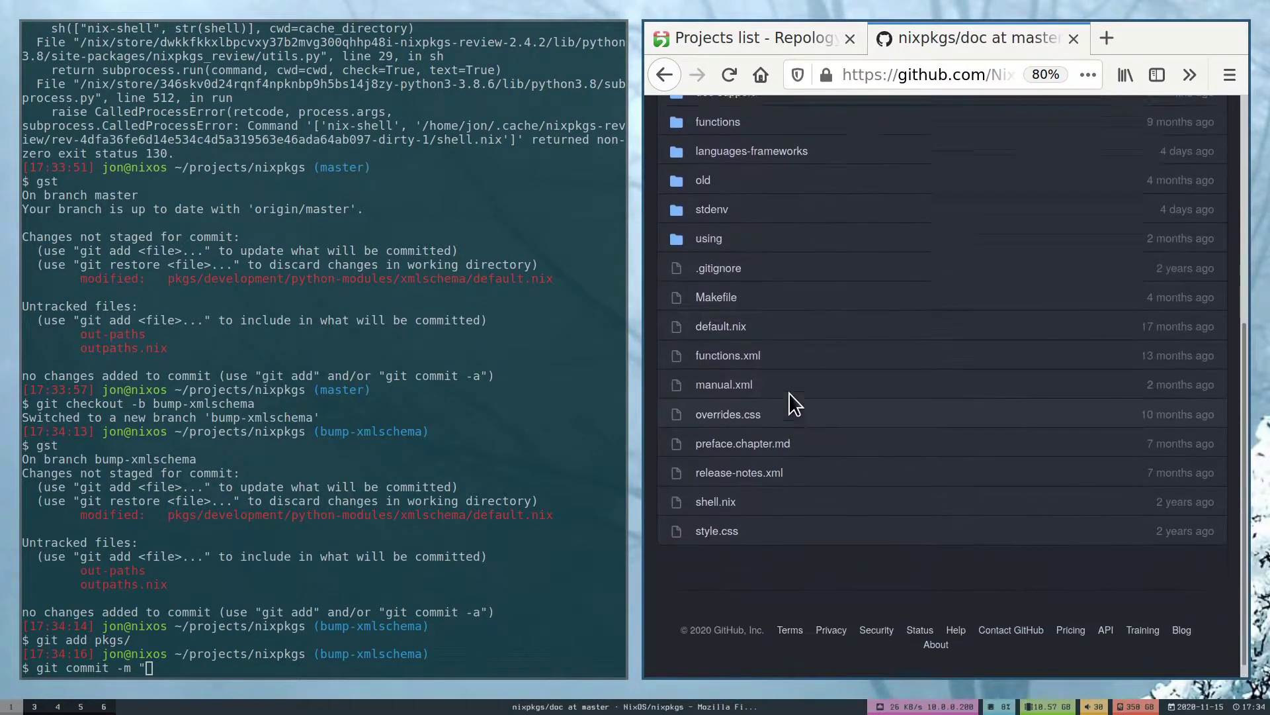
pyautogui.scroll(5, 789, 402)
pyautogui.click(663, 74)
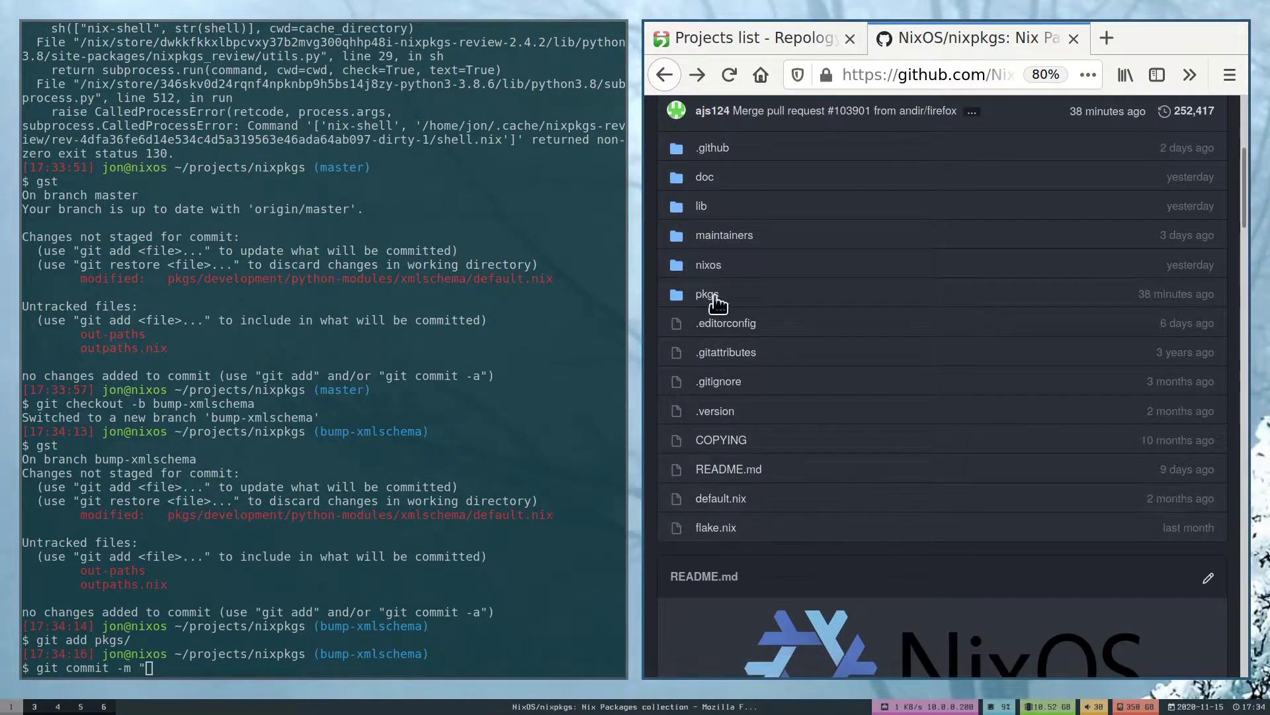
pyautogui.click(711, 151)
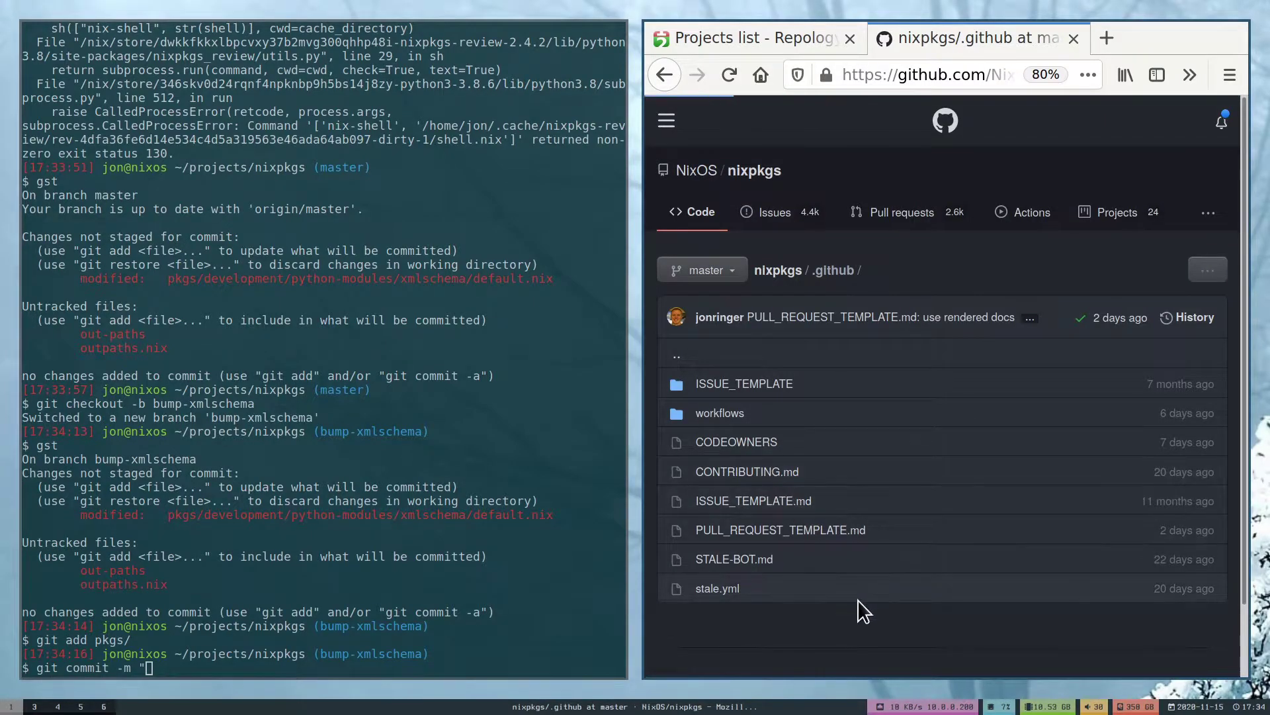
pyautogui.scroll(-5, 824, 447)
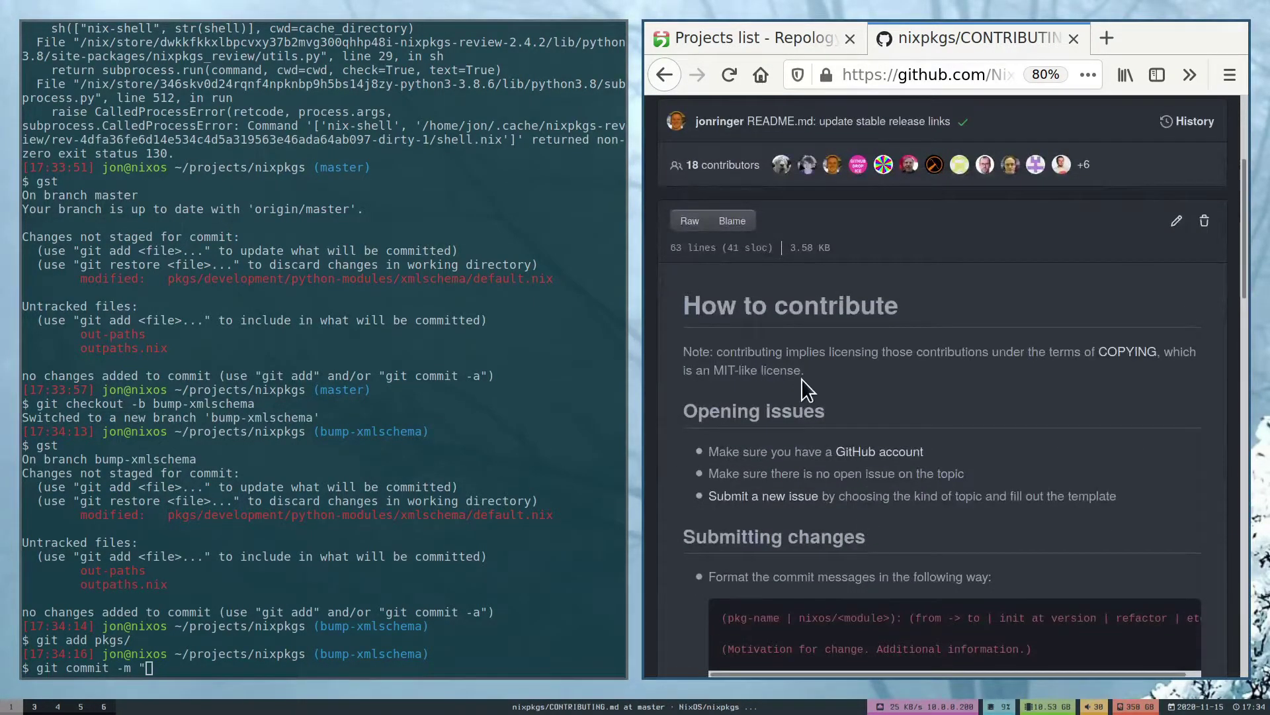
pyautogui.scroll(-5, 801, 379)
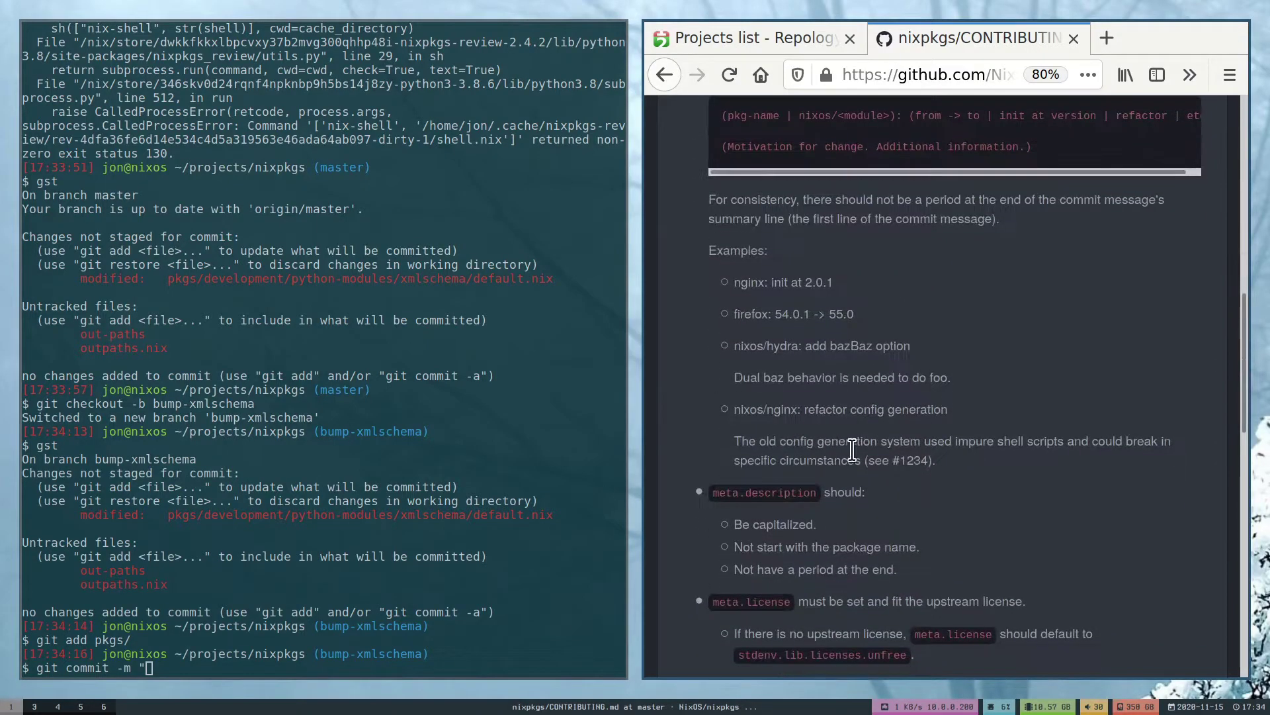
pyautogui.scroll(-5, 852, 449)
pyautogui.scroll(4, 853, 448)
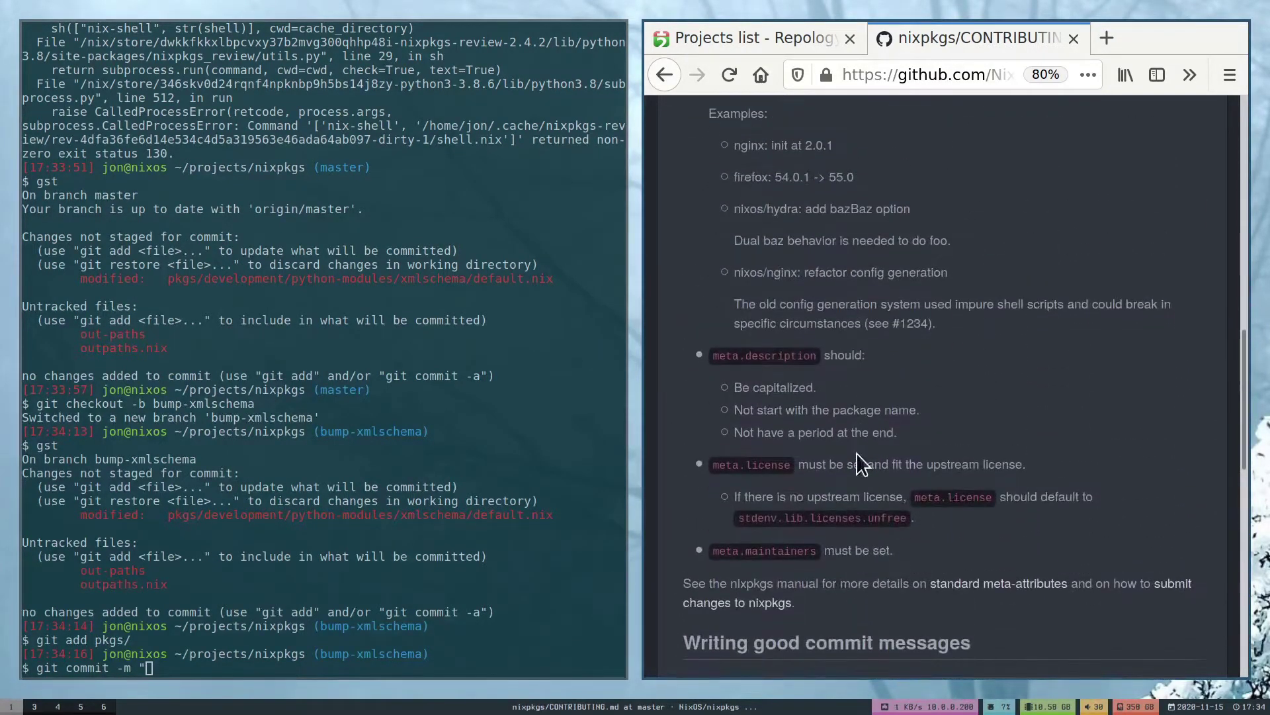
pyautogui.scroll(2, 813, 348)
pyautogui.moveTo(735, 329); pyautogui.dragTo(897, 356)
pyautogui.scroll(1, 861, 406)
pyautogui.scroll(-1, 871, 446)
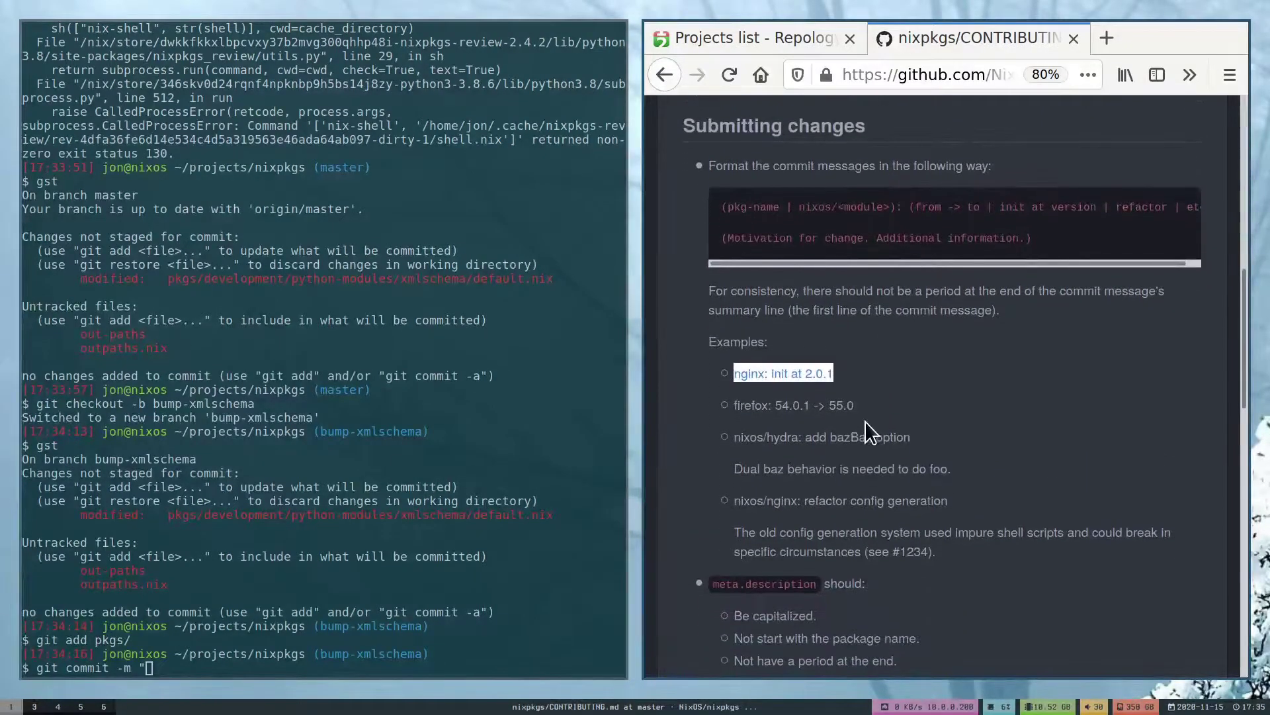
pyautogui.tripleClick(784, 404)
pyautogui.moveTo(735, 405); pyautogui.dragTo(893, 408)
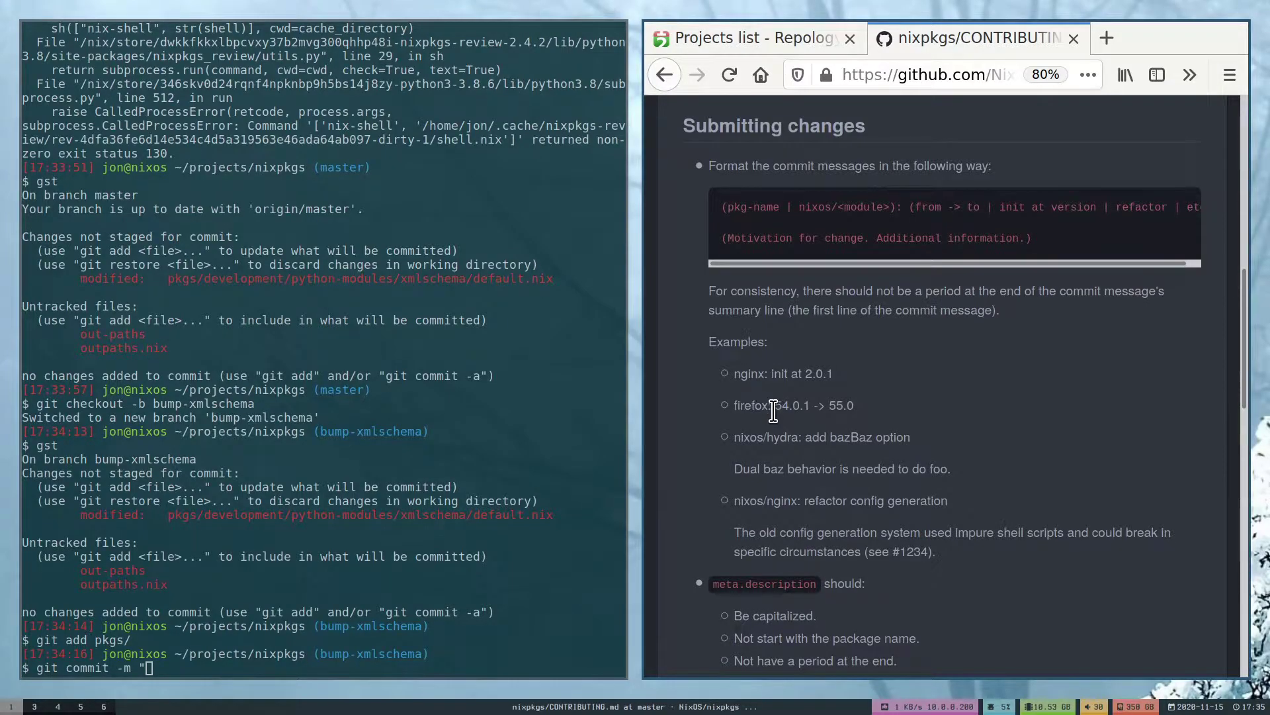
pyautogui.click(887, 410)
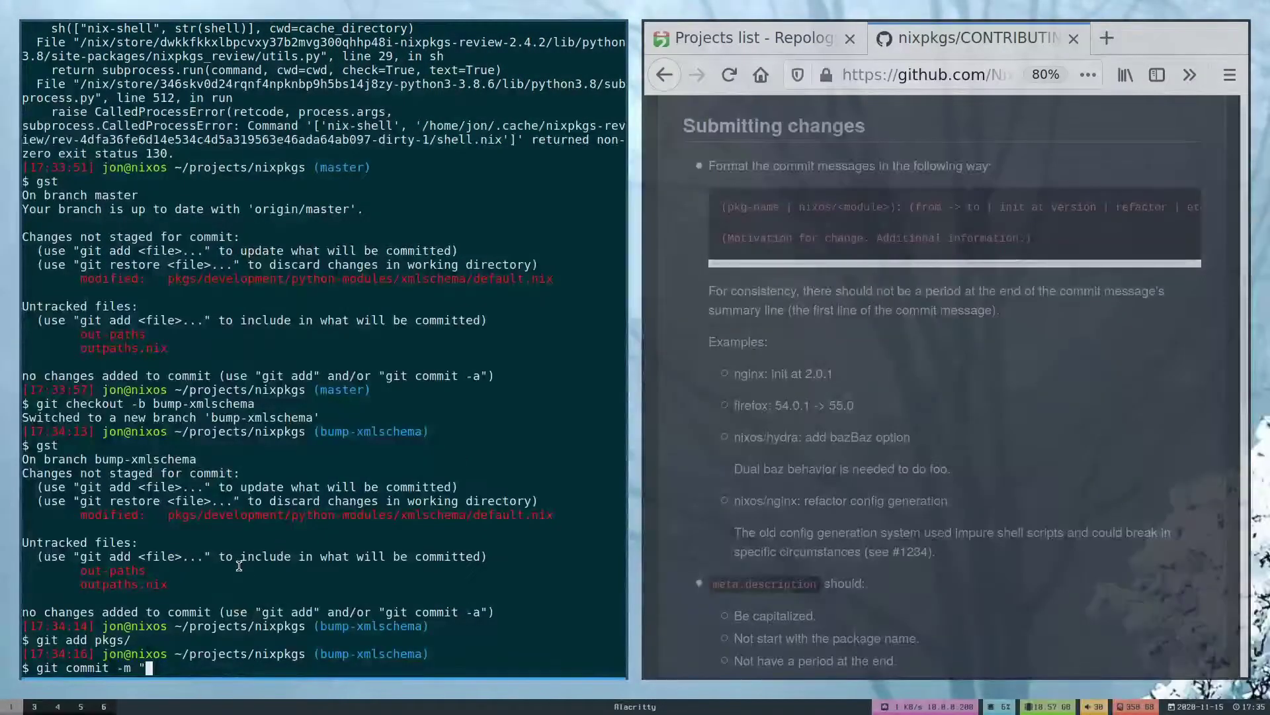
pyautogui.write('python3Pack')
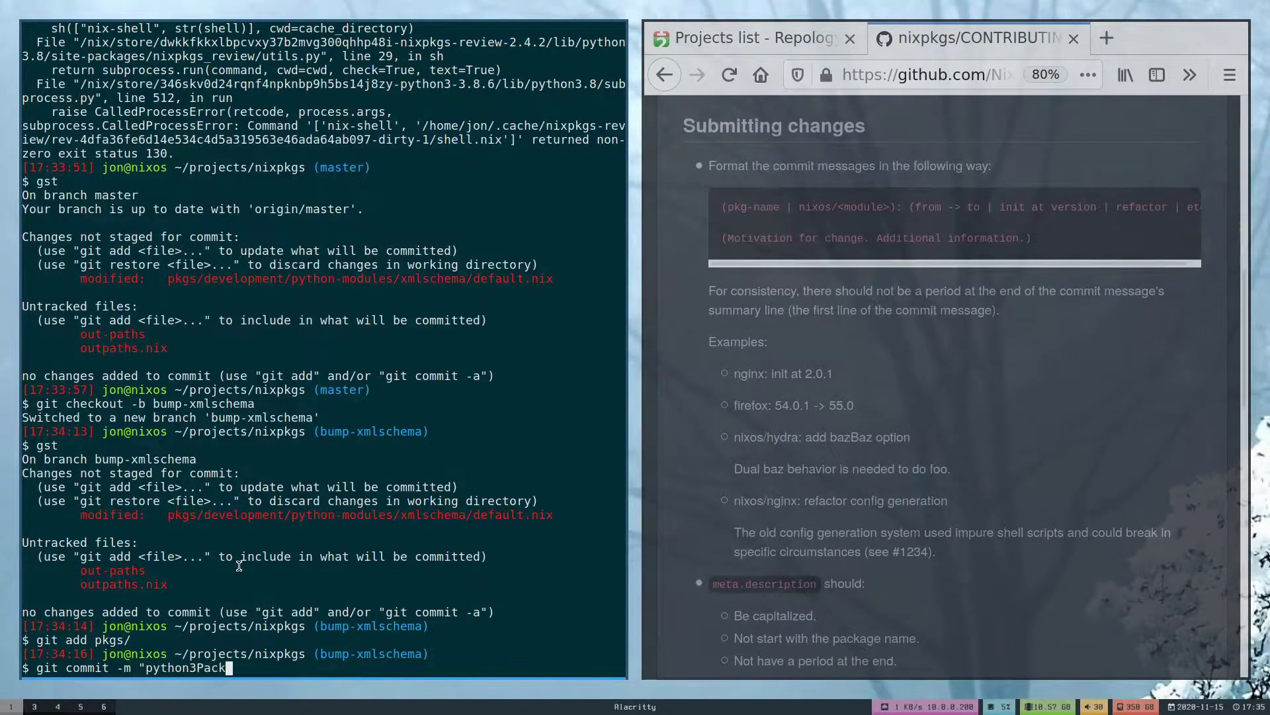
pyautogui.write('ages.xmls')
pyautogui.write('chema:')
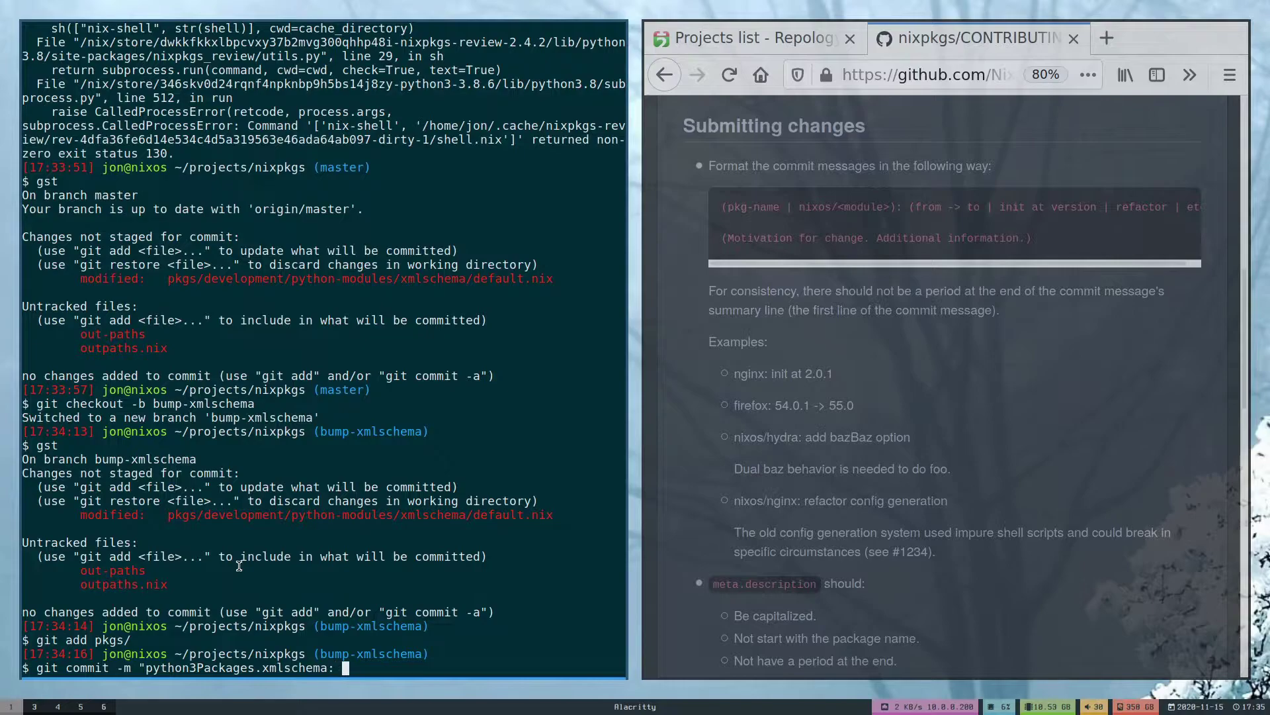
# Cancel the draft commit and review the uncommitted xmlschema diff
pyautogui.hotkey('ctrl', 'c')
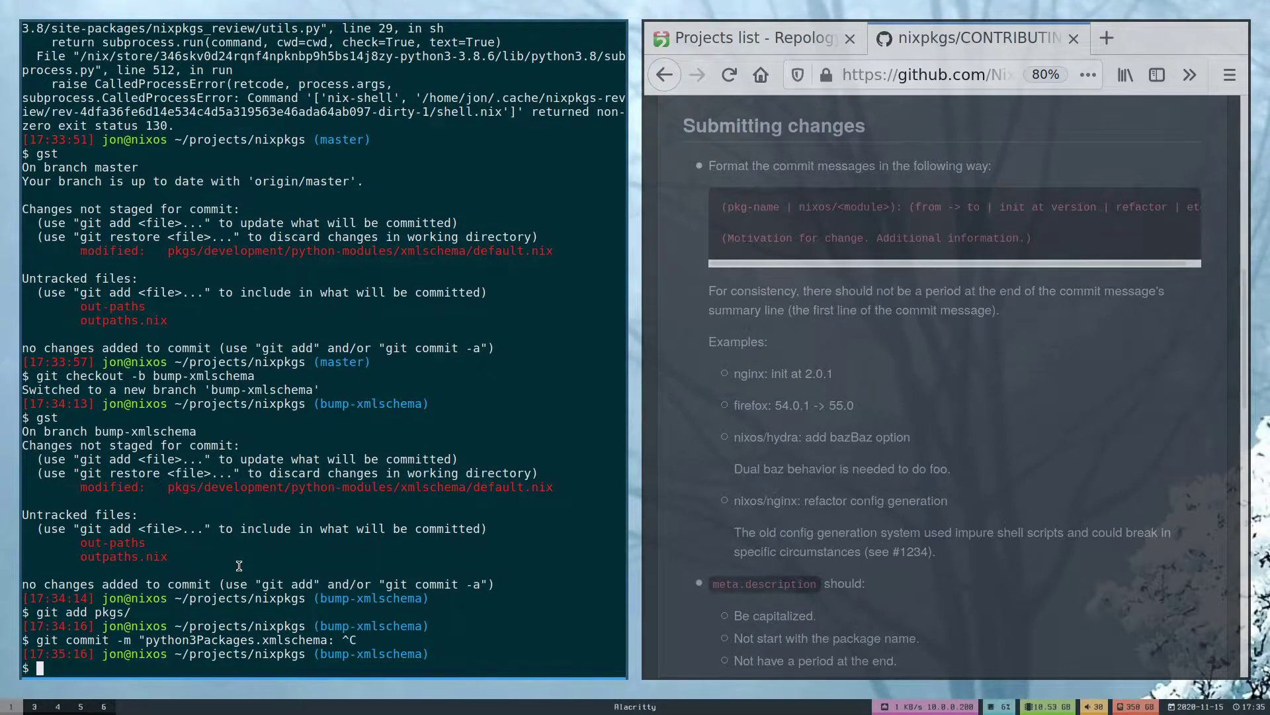
pyautogui.write('git diff')
pyautogui.press('Return')
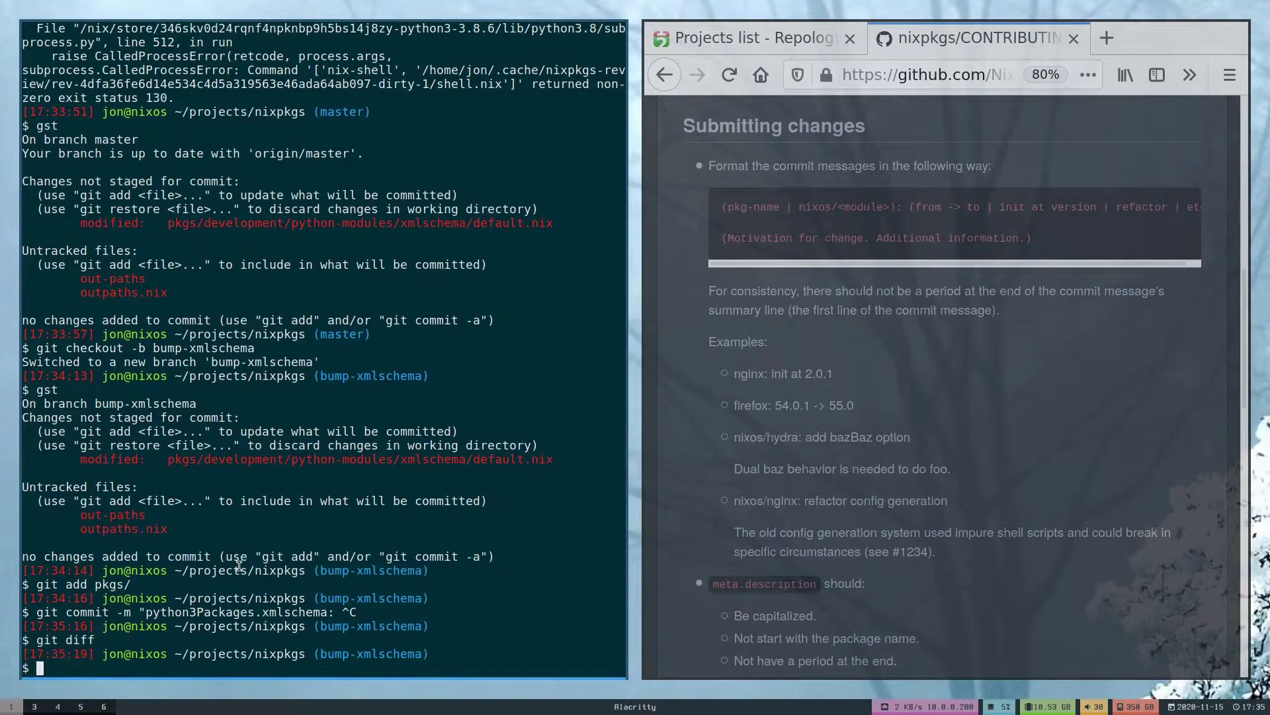
pyautogui.press('Up')
pyautogui.write('HEAD~1')
pyautogui.press('Return')
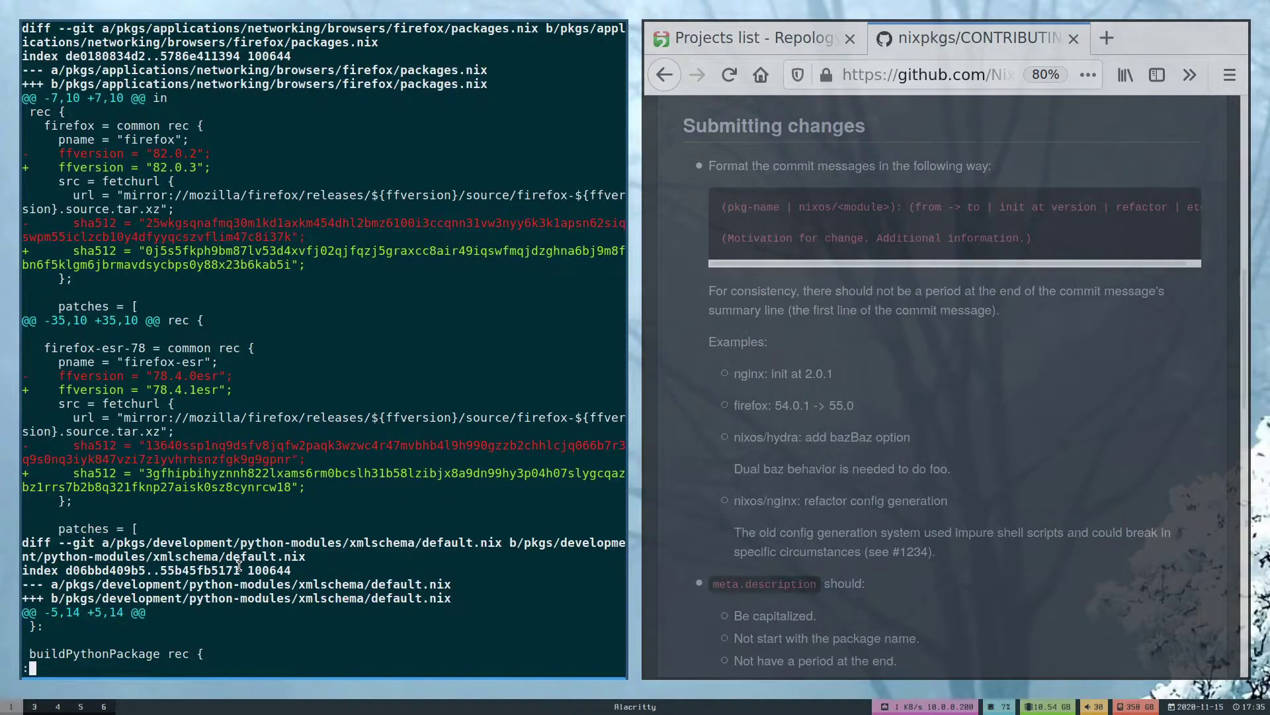
pyautogui.press('q')
# Review the diff against HEAD, then write the message 'python3Packages.xmlschema: 1.2.5 -> 1.3.1'
pyautogui.press('Up')
pyautogui.press('BackSpace')
pyautogui.press('BackSpace')
pyautogui.press('Return')
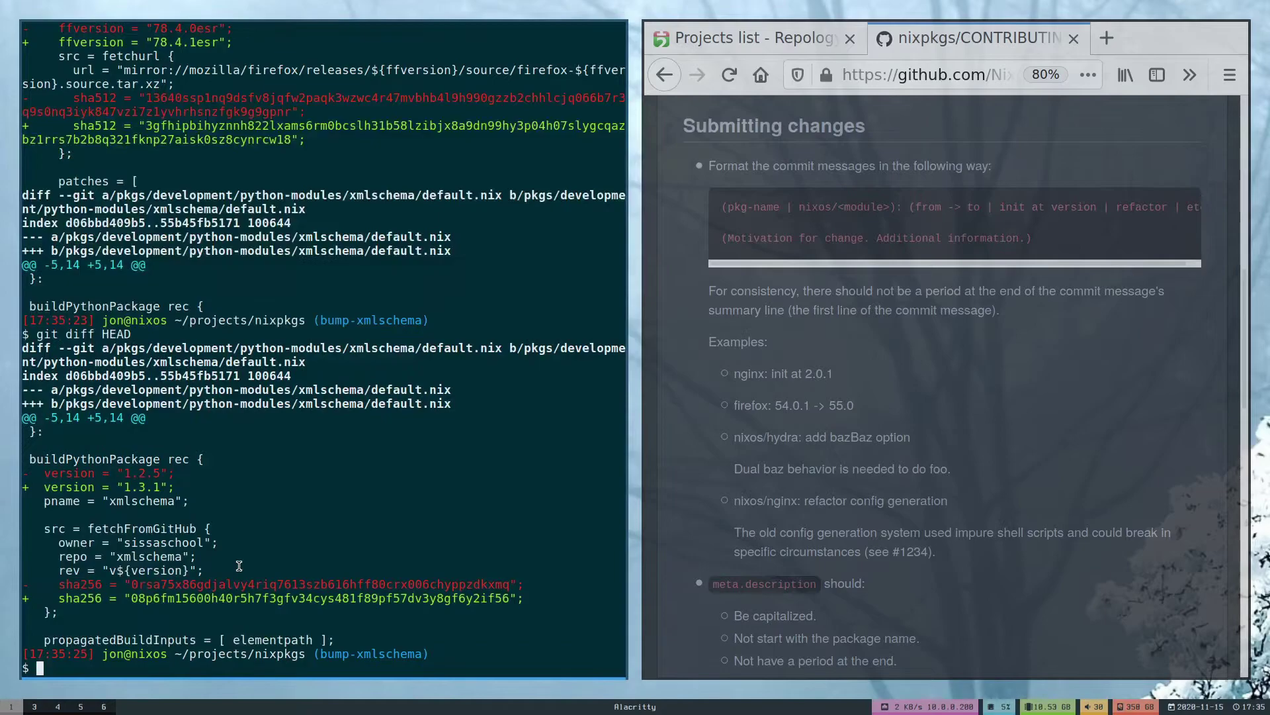
pyautogui.press('Up')
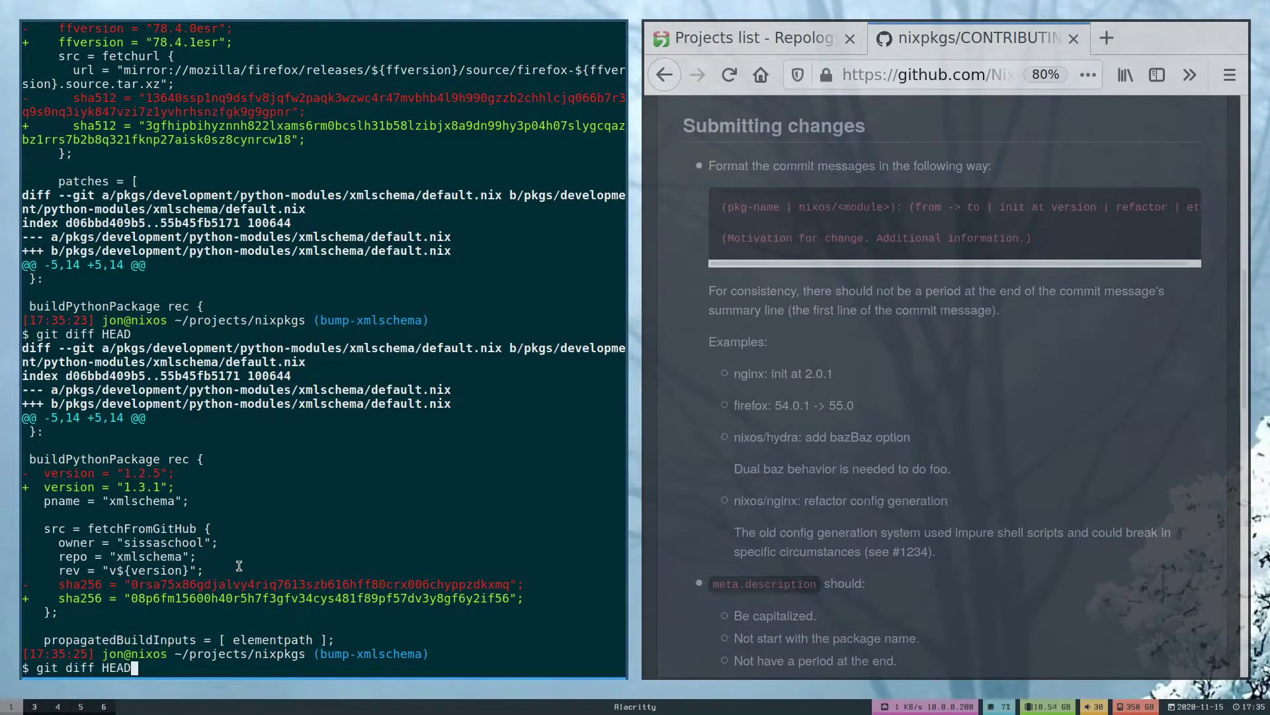
pyautogui.hotkey('ctrl', 'c')
pyautogui.write('git ')
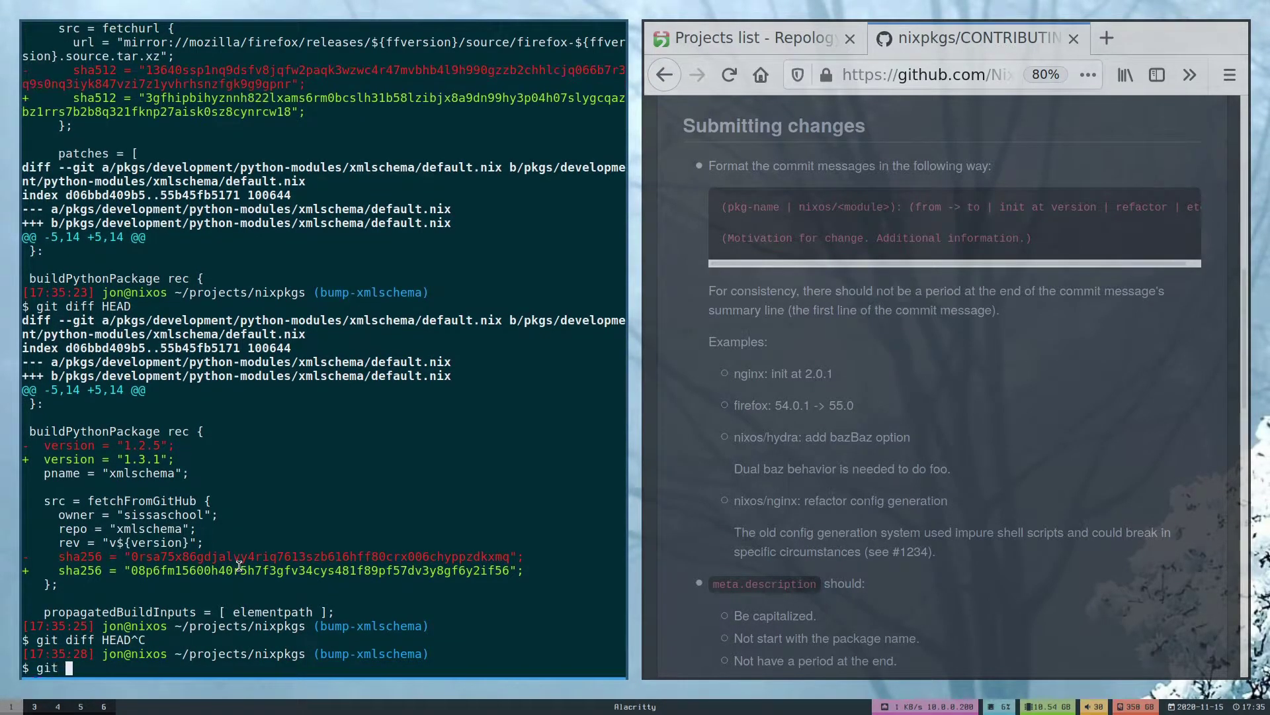
pyautogui.write('commit -m "')
pyautogui.write('python3')
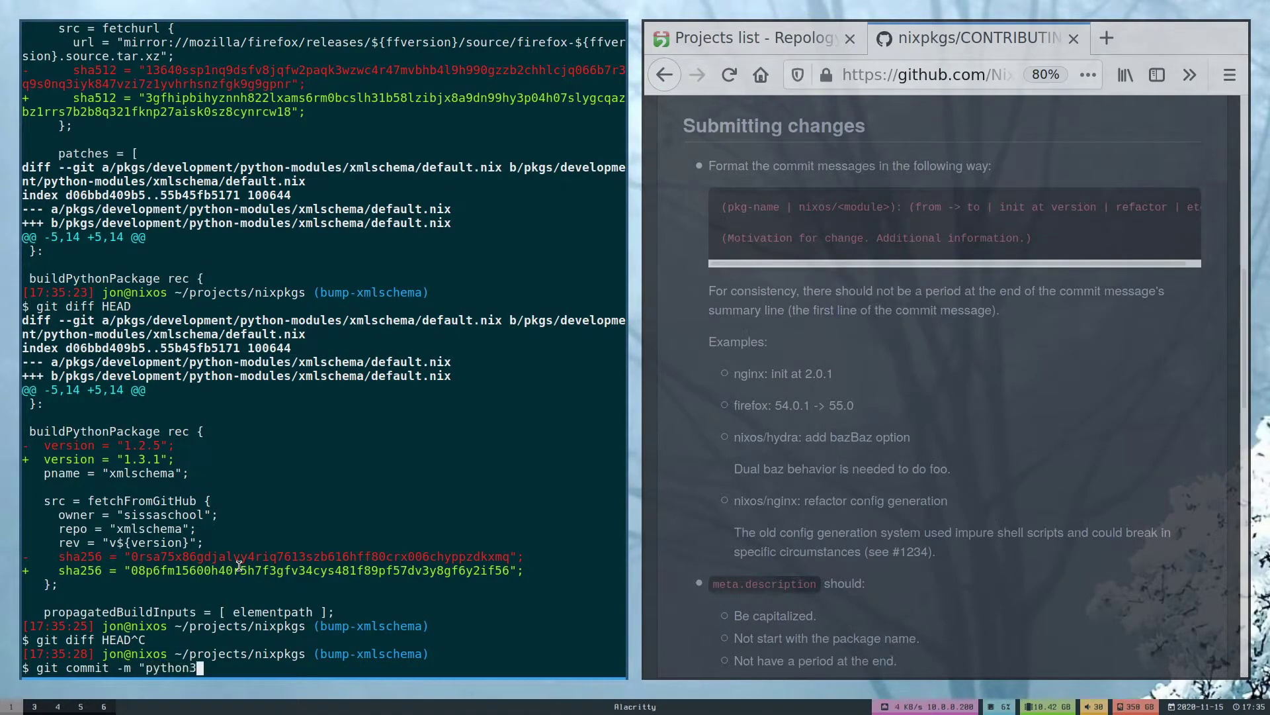
pyautogui.write('Packages.xmlsche')
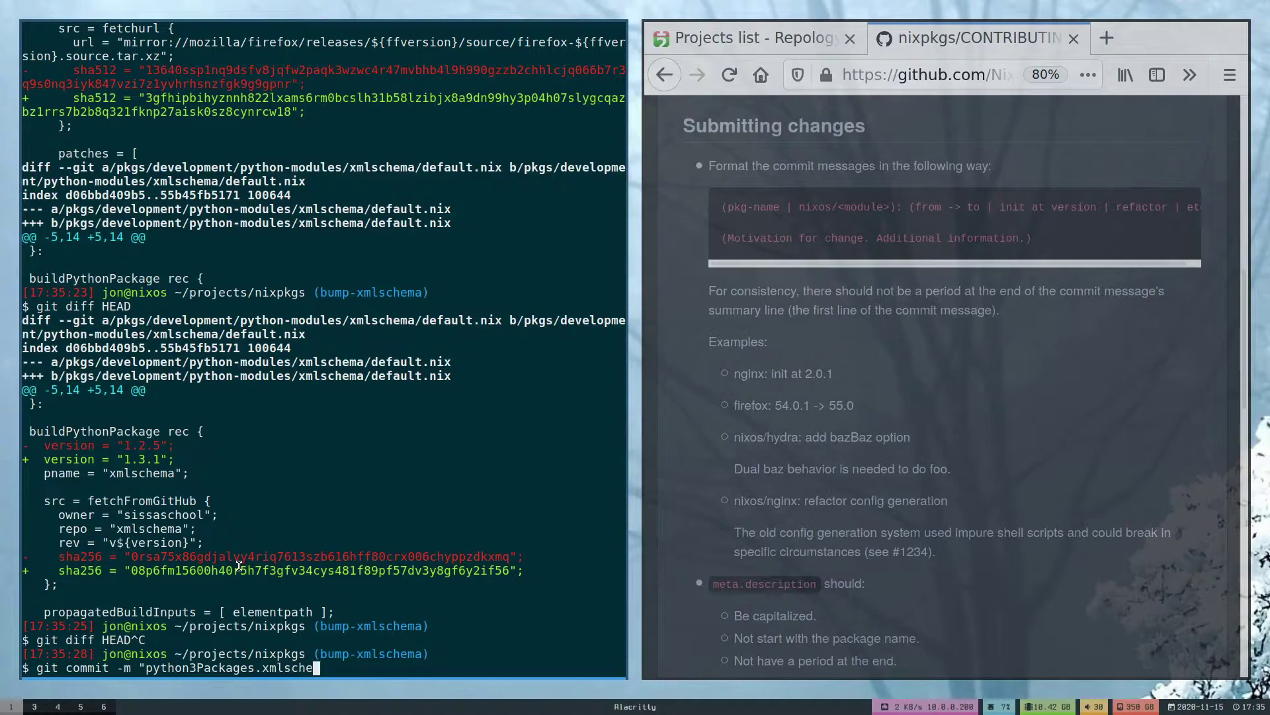
pyautogui.write('ma: 1.4')
pyautogui.write('2.')
pyautogui.write('5 -> 1.3.1')
pyautogui.press('BackSpace')
pyautogui.write('"')
# Commit the bump, push bump-xmlschema to the fork, and follow the pull/new link
pyautogui.press('Return')
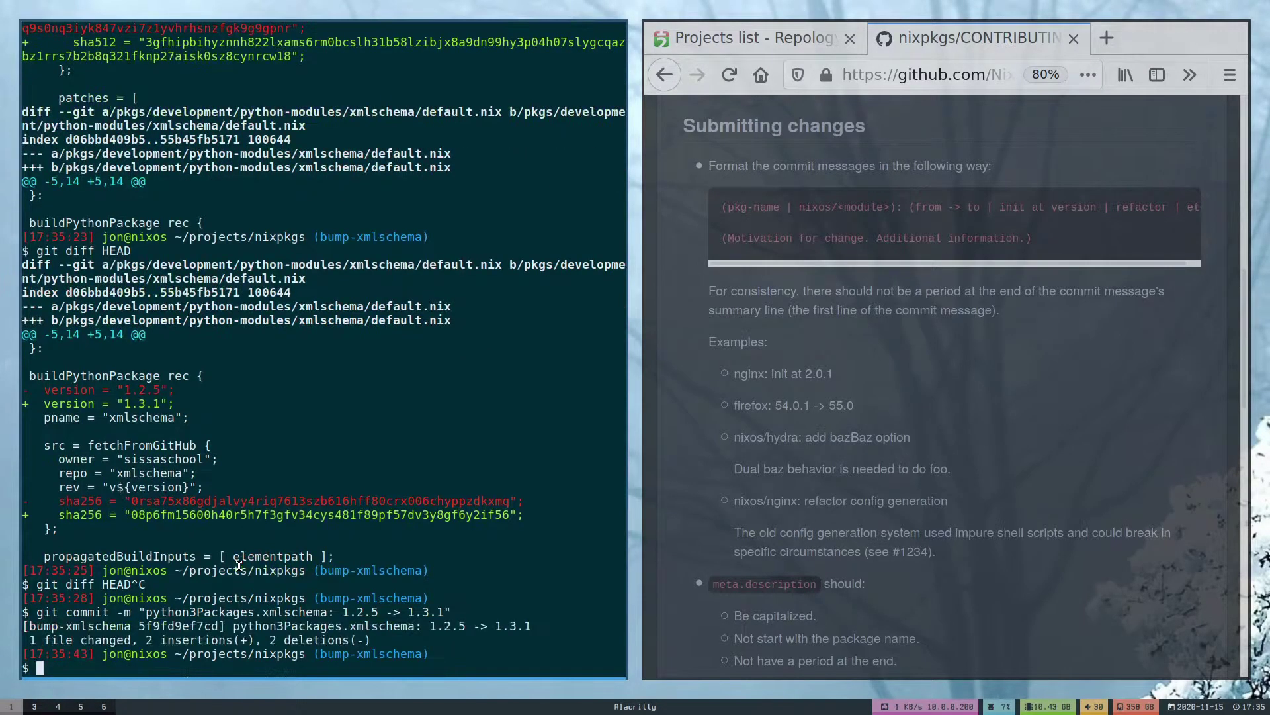
pyautogui.write('git push jo')
pyautogui.write('nringer ')
pyautogui.write('bump')
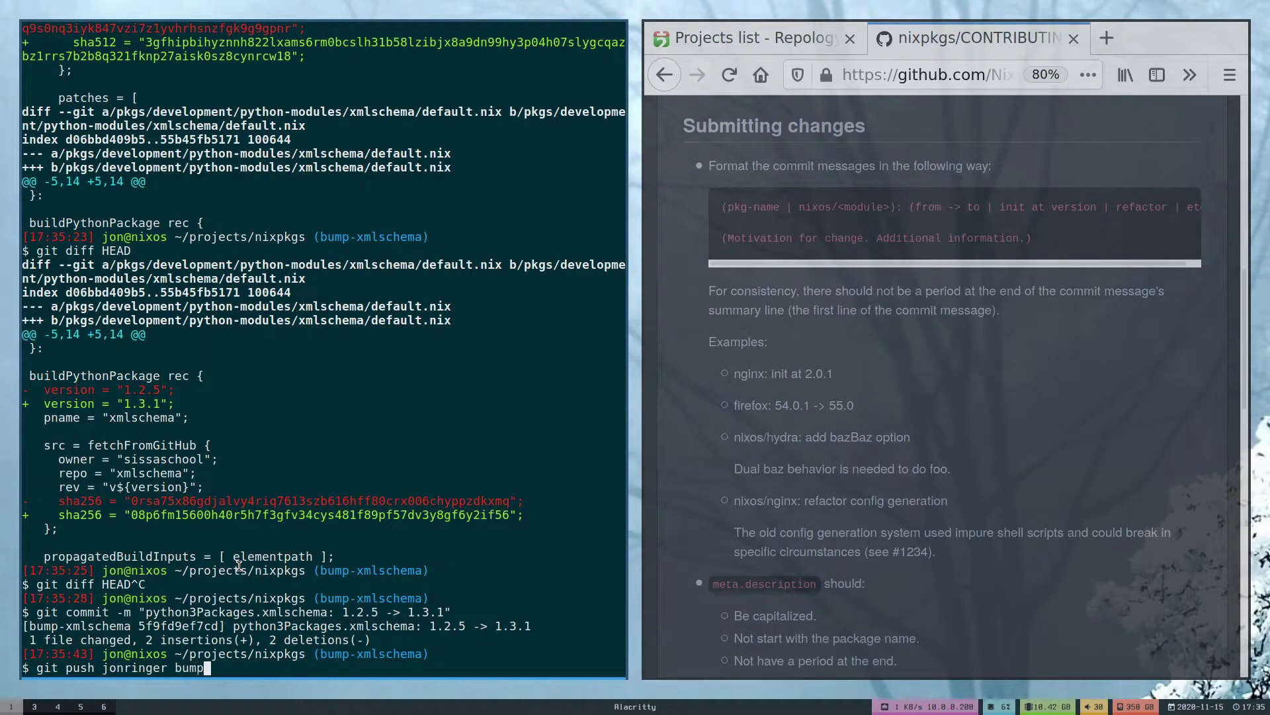
pyautogui.write('-xm')
pyautogui.press('Tab')
pyautogui.press('Return')
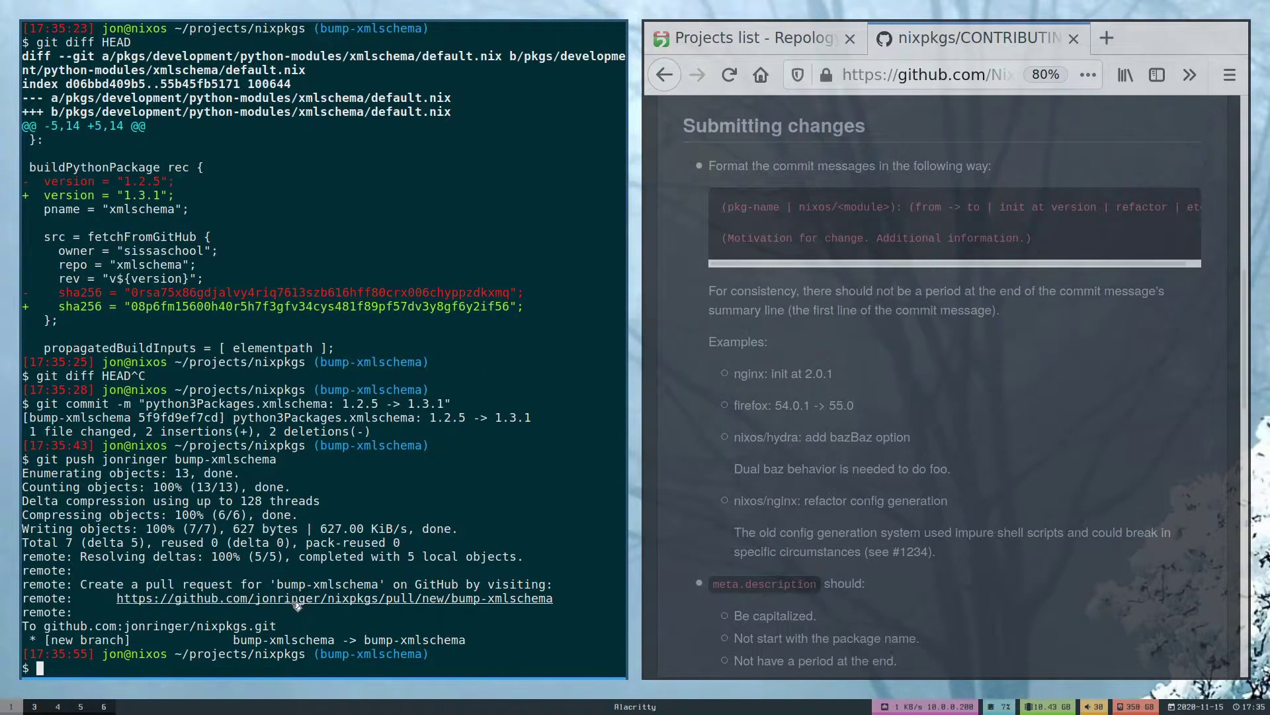
pyautogui.click(296, 600)
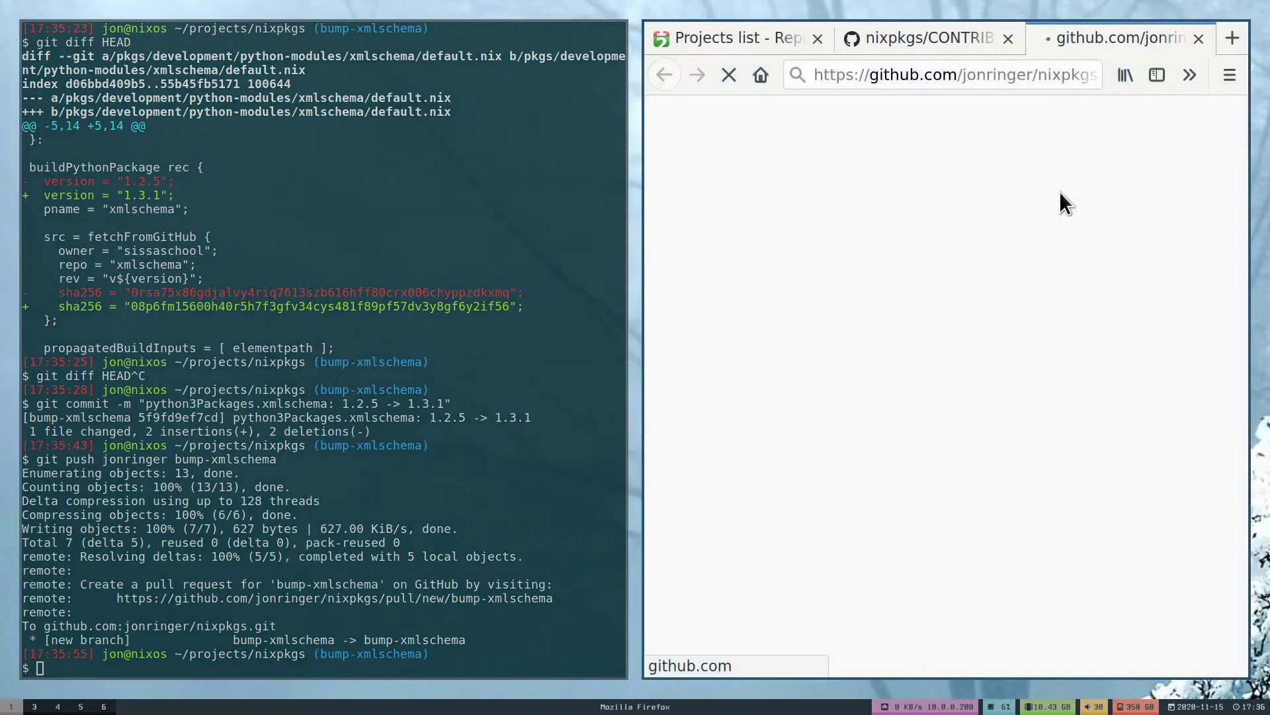
# Delete the <!-- --> reviewer comment and blank lines so the description starts at motivation
pyautogui.press('F11')
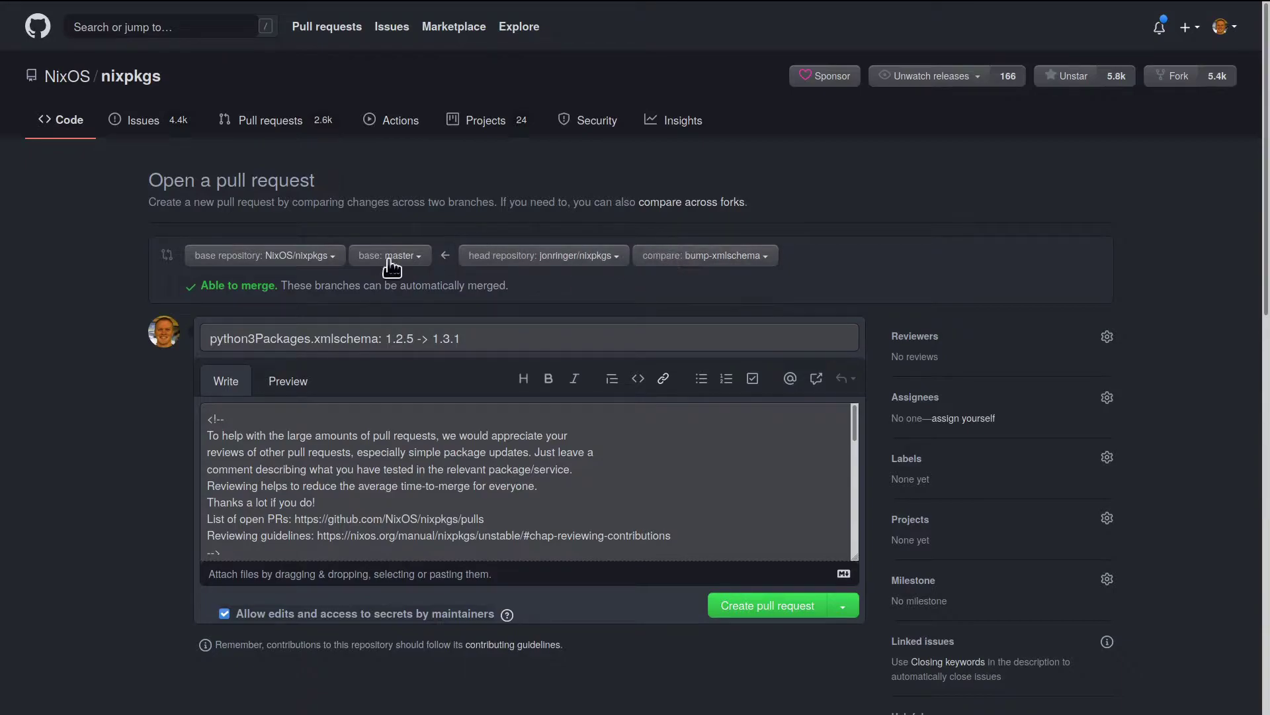
pyautogui.scroll(-1, 382, 466)
pyautogui.scroll(1, 447, 511)
pyautogui.moveTo(761, 539); pyautogui.dragTo(205, 413)
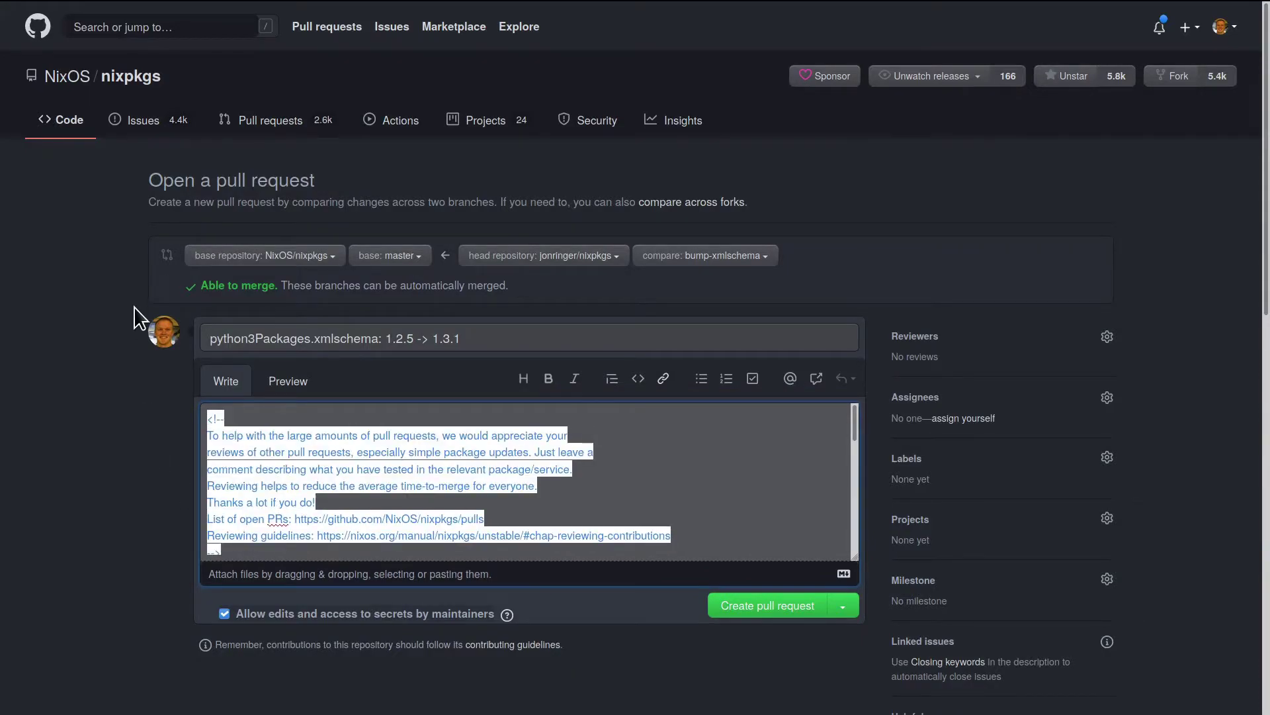
pyautogui.press('BackSpace')
pyautogui.press('Delete')
pyautogui.press('Delete')
pyautogui.write('simple version')
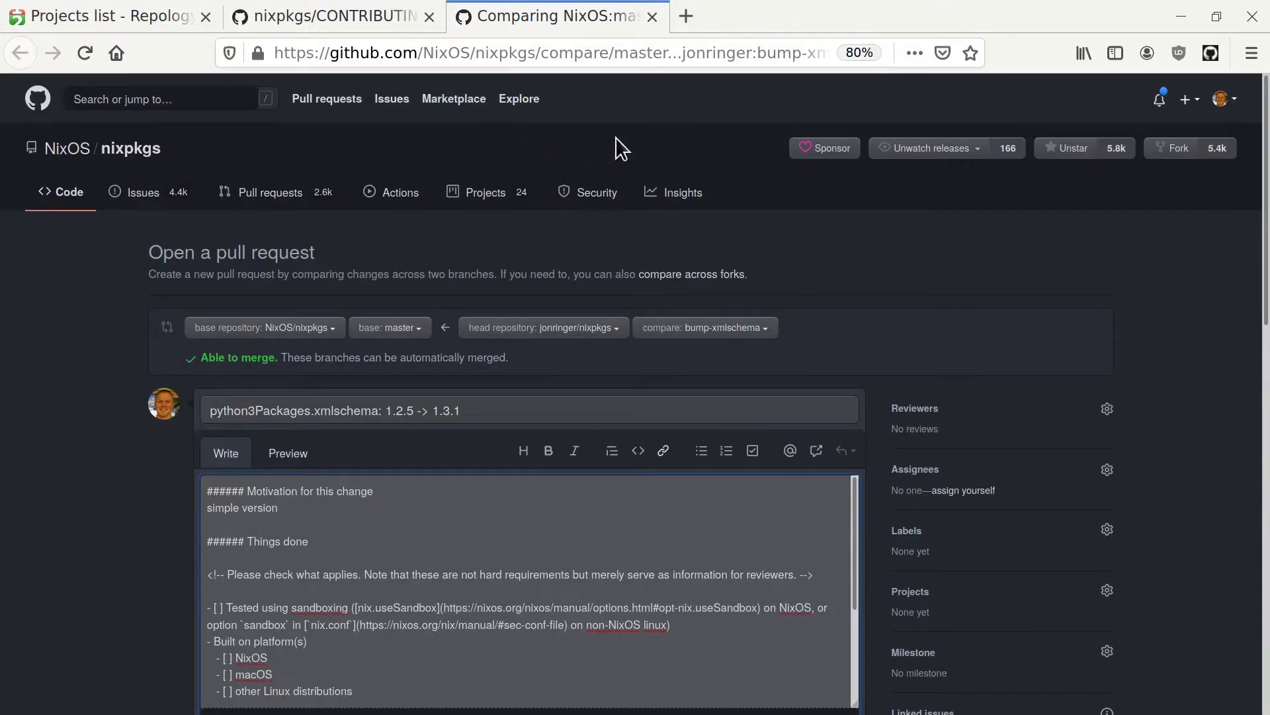
pyautogui.press('F11')
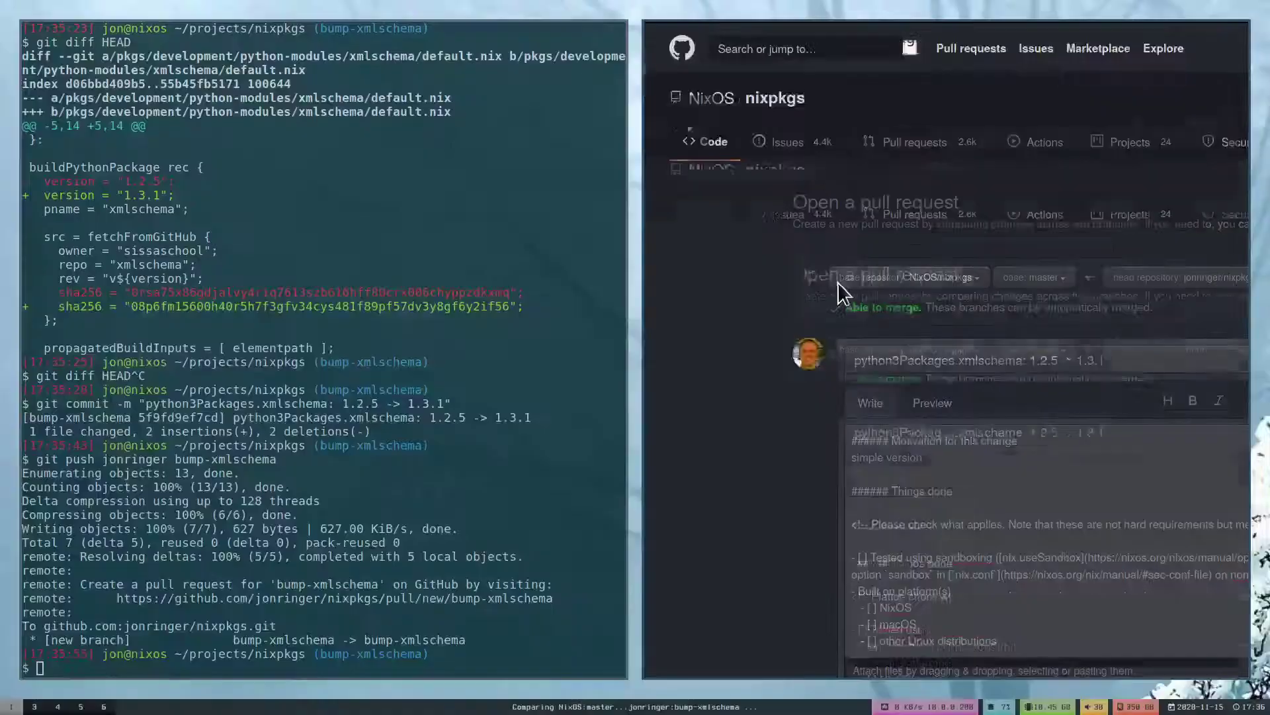
pyautogui.write('nix ')
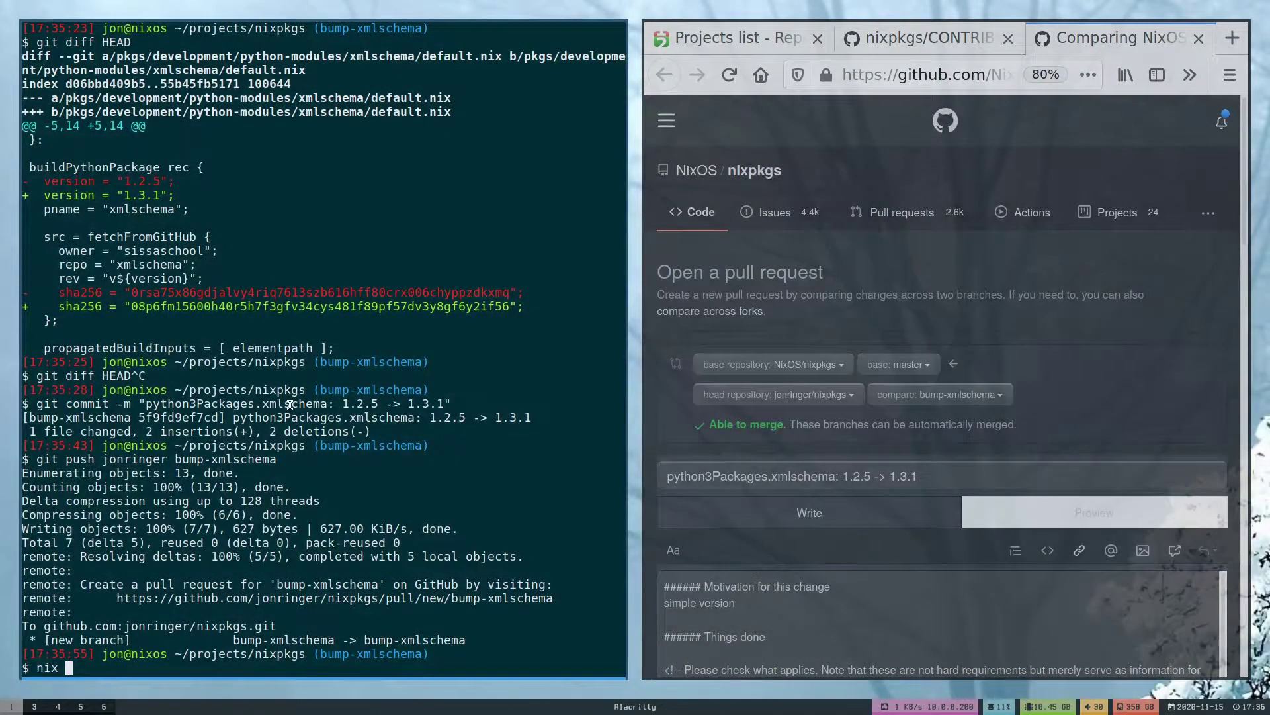
pyautogui.write('val-f')
pyautogui.write(' default.nix ')
pyautogui.write('python3Packa')
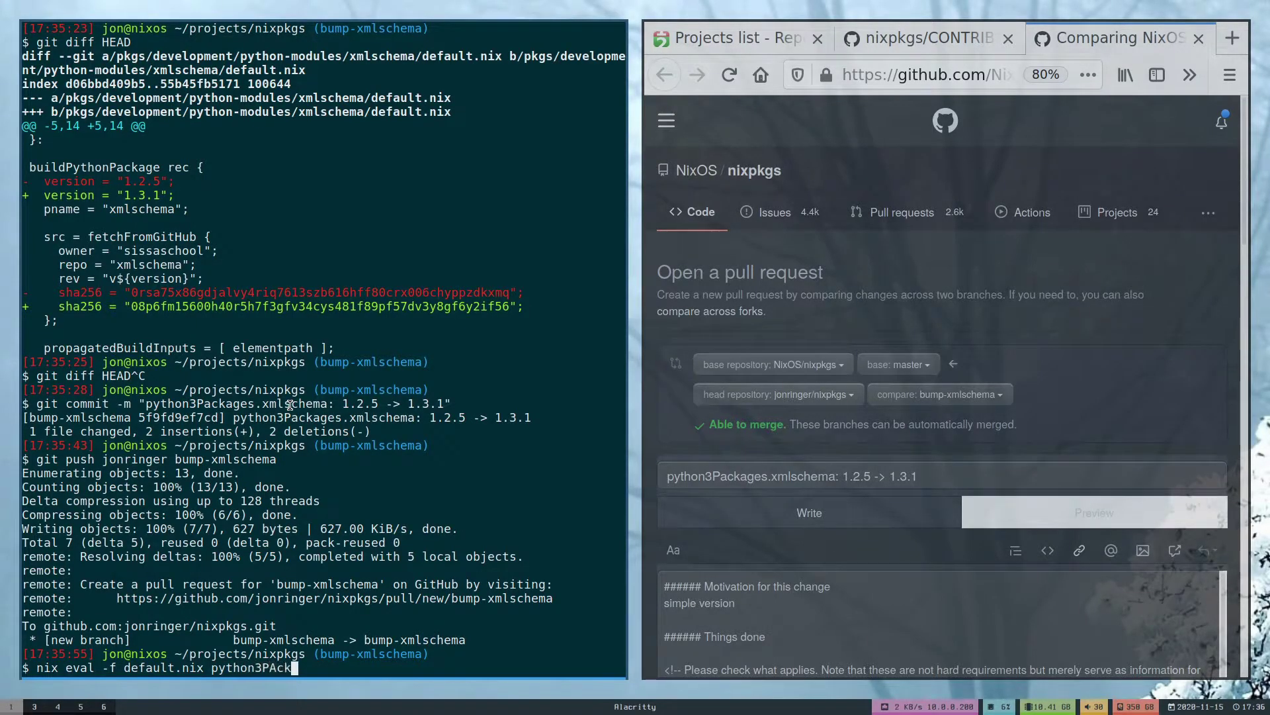
# Print python3Packages.xmlschema.meta.homepage with nix eval and open the sissaschool/xmlschema URL fullscreen
pyautogui.press('BackSpace')
pyautogui.press('BackSpace')
pyautogui.press('BackSpace')
pyautogui.press('BackSpace')
pyautogui.write('A')
pyautogui.press('BackSpace')
pyautogui.write('ack')
pyautogui.write('agesm.xmls')
pyautogui.write('chema.')
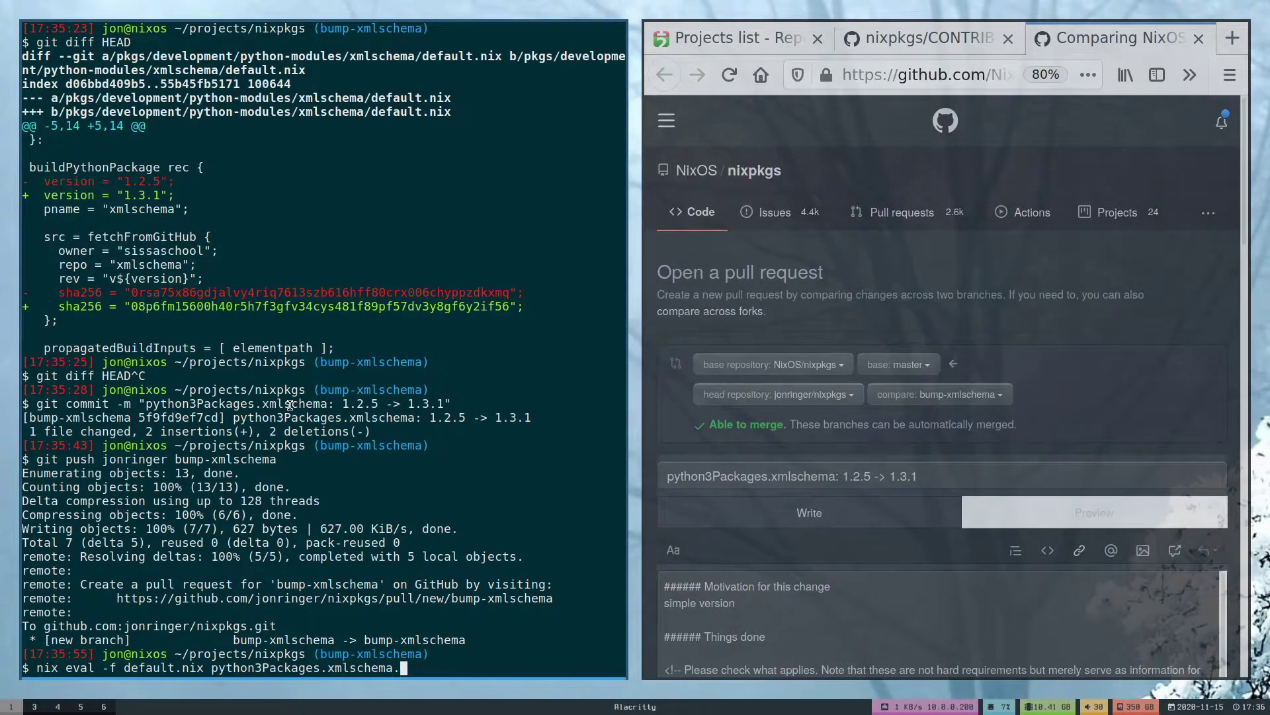
pyautogui.write('ome')
pyautogui.press('BackSpace')
pyautogui.press('BackSpace')
pyautogui.press('BackSpace')
pyautogui.write('meta.')
pyautogui.write('homepage')
pyautogui.press('Return')
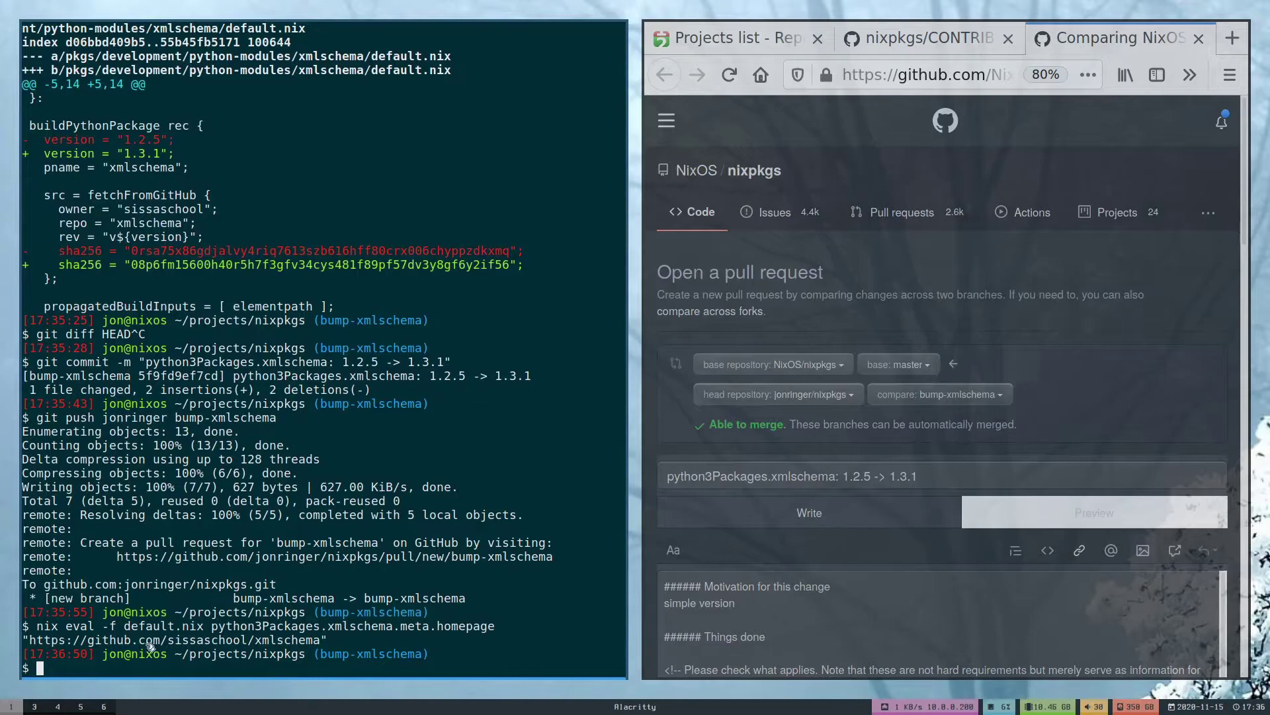
pyautogui.click(310, 641)
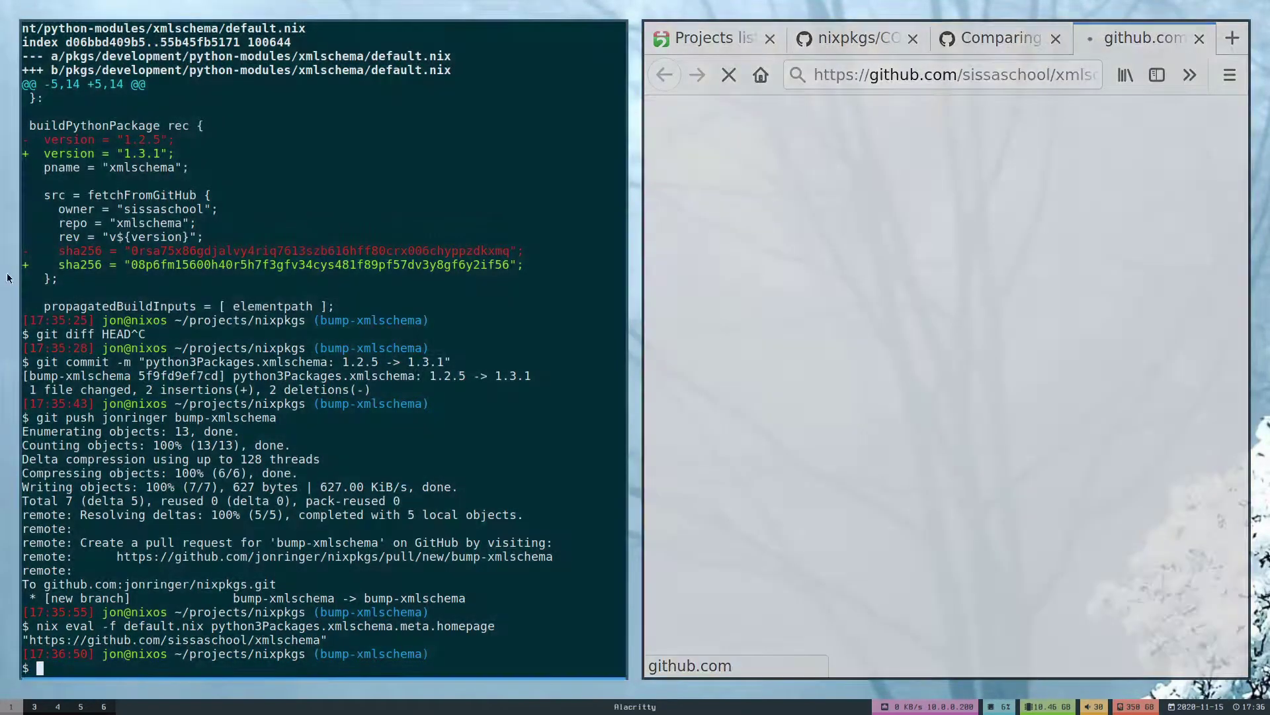
pyautogui.press('F11')
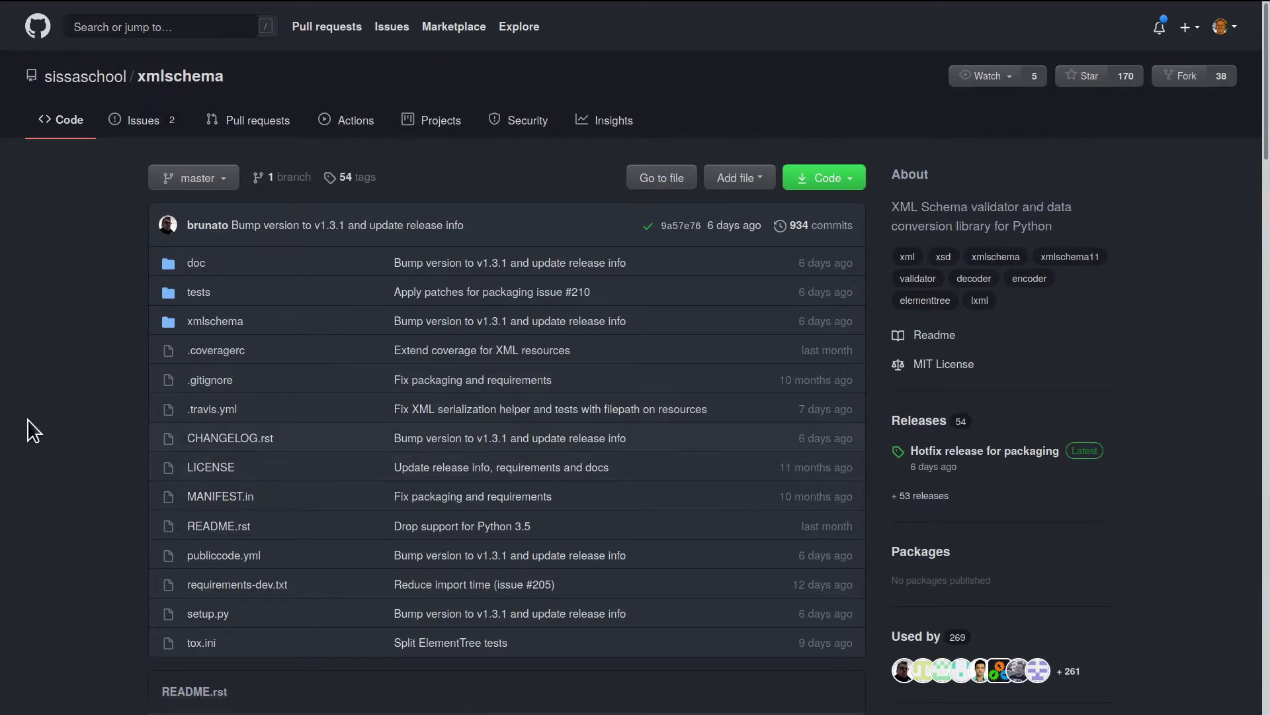
pyautogui.scroll(-3, 344, 645)
pyautogui.scroll(-4, 337, 622)
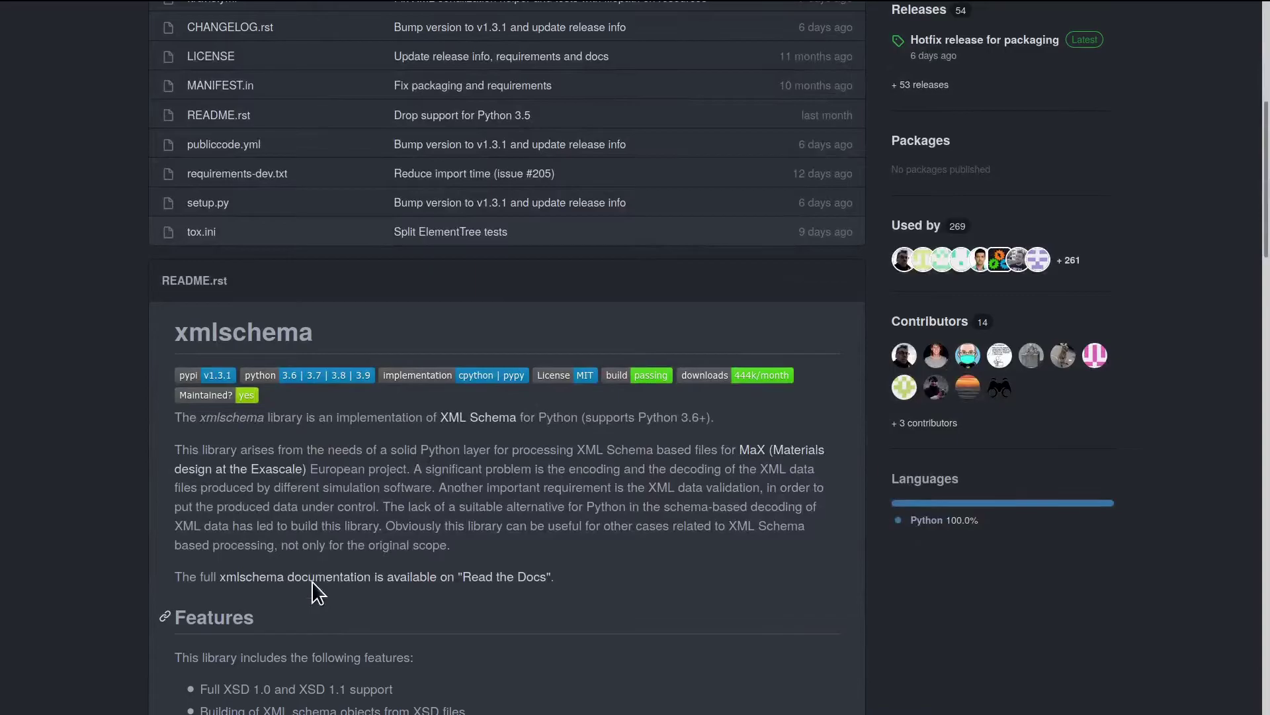
pyautogui.scroll(7, 312, 581)
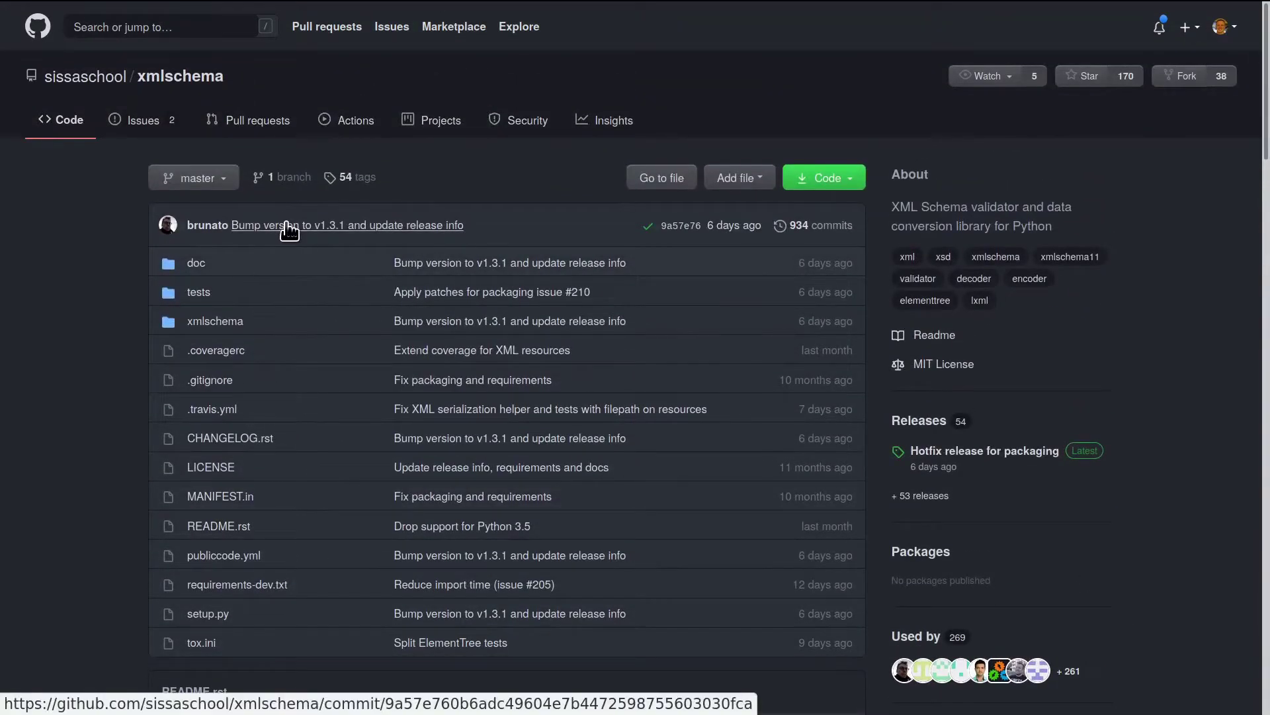
# Open the latest xmlschema release, then the full releases list
pyautogui.click(1022, 462)
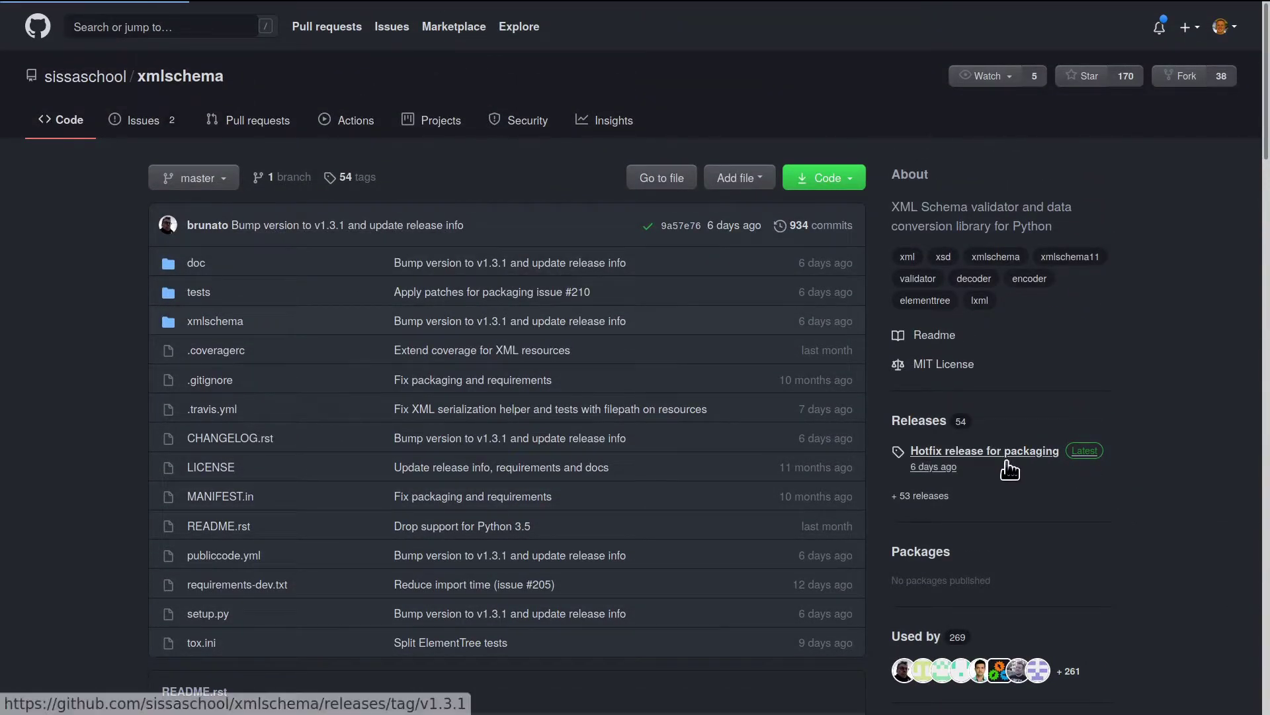
pyautogui.click(202, 183)
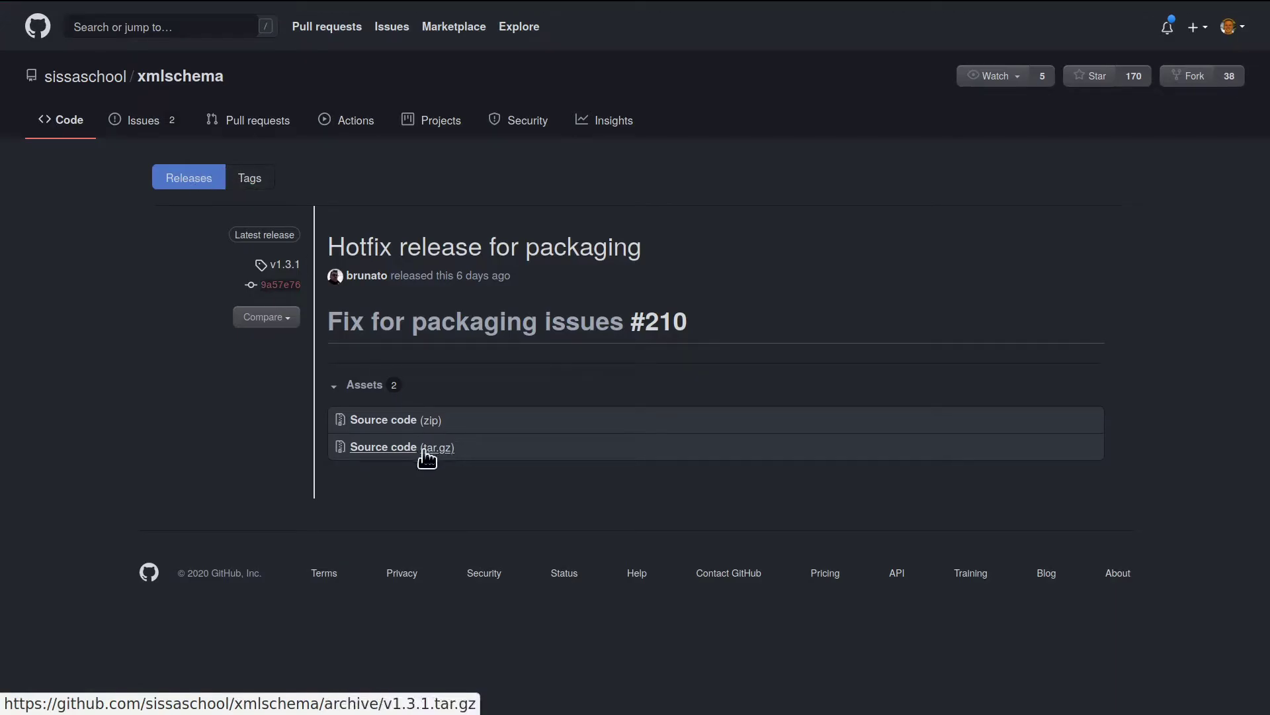
pyautogui.scroll(-3, 505, 484)
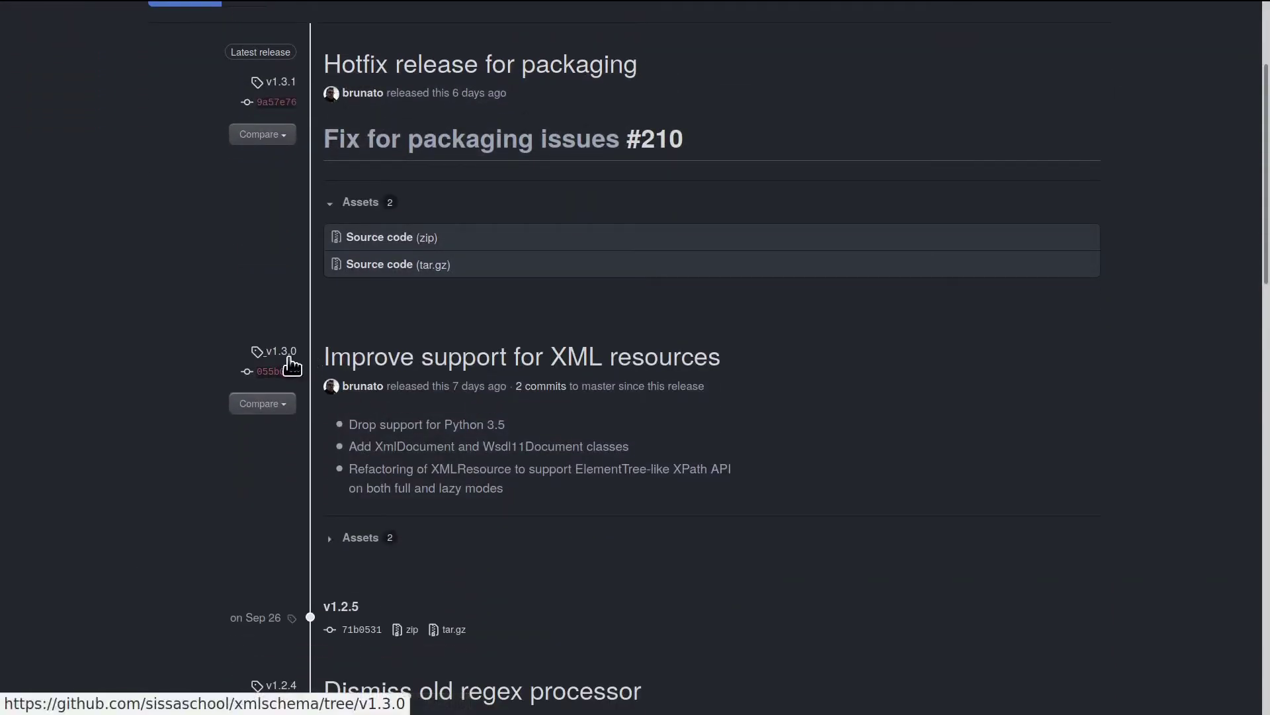
pyautogui.scroll(3, 284, 298)
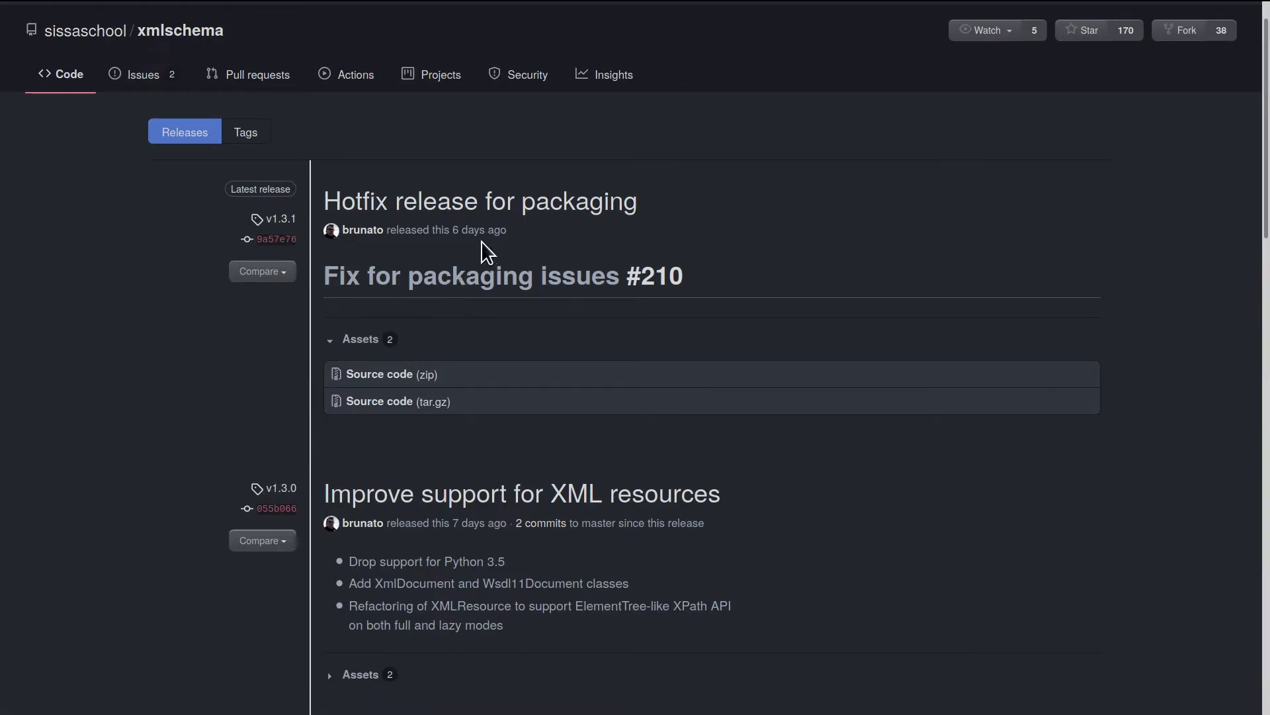
pyautogui.tripleClick(672, 194)
pyautogui.click(684, 195)
pyautogui.scroll(-3, 476, 467)
pyautogui.scroll(3, 504, 446)
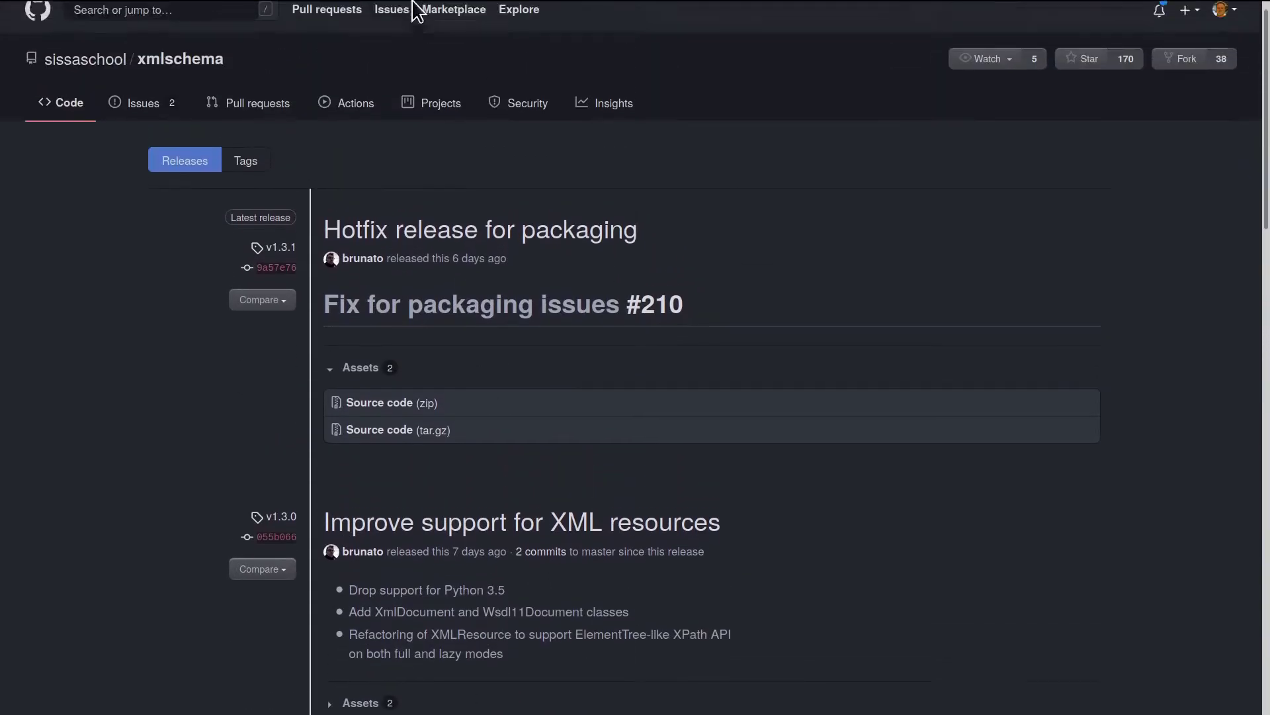
# Copy the releases page URL and read the 1.3.0 'Drop support for Python 3.5' note
pyautogui.click(516, 52)
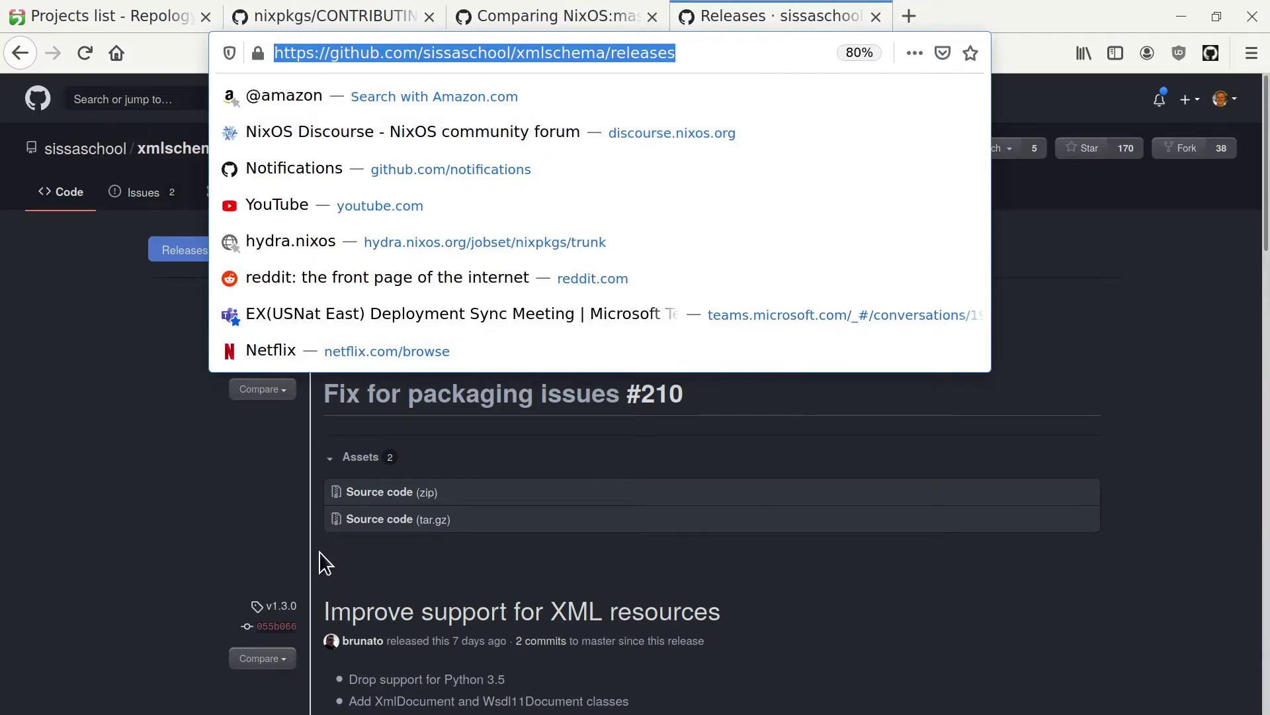
pyautogui.click(237, 535)
pyautogui.scroll(-3, 237, 535)
pyautogui.scroll(-1, 487, 517)
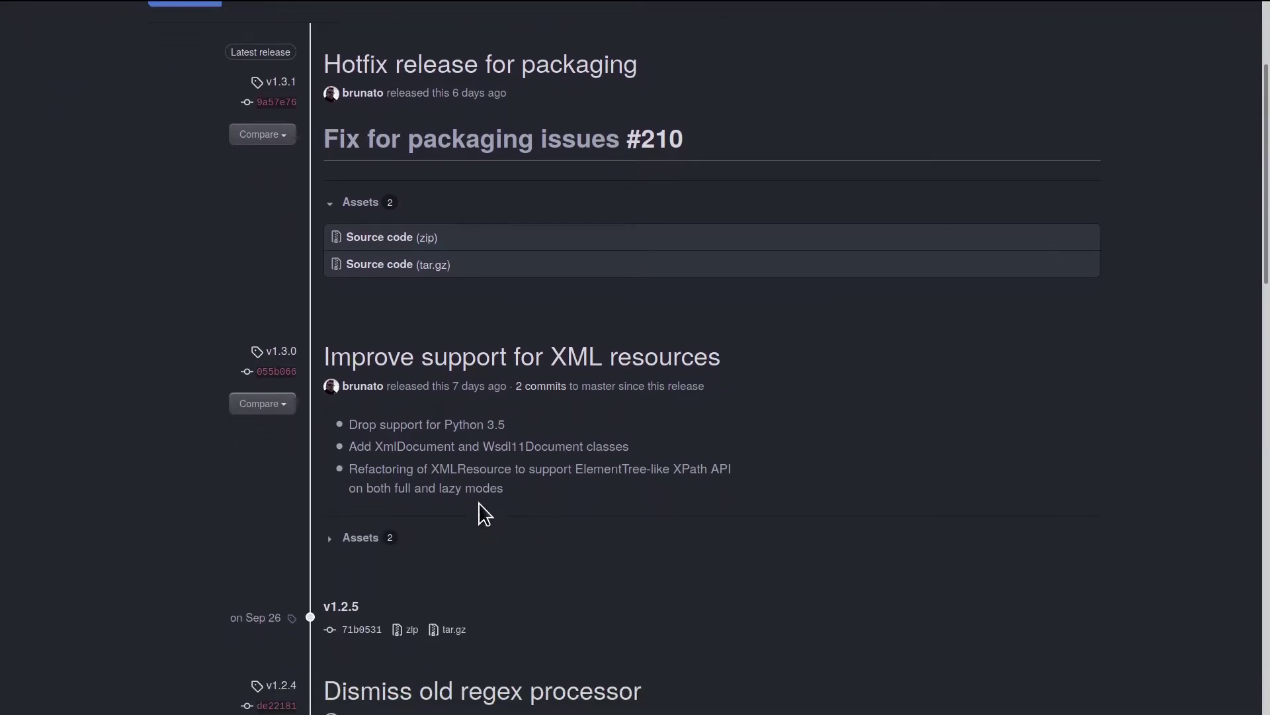
pyautogui.scroll(-2, 482, 510)
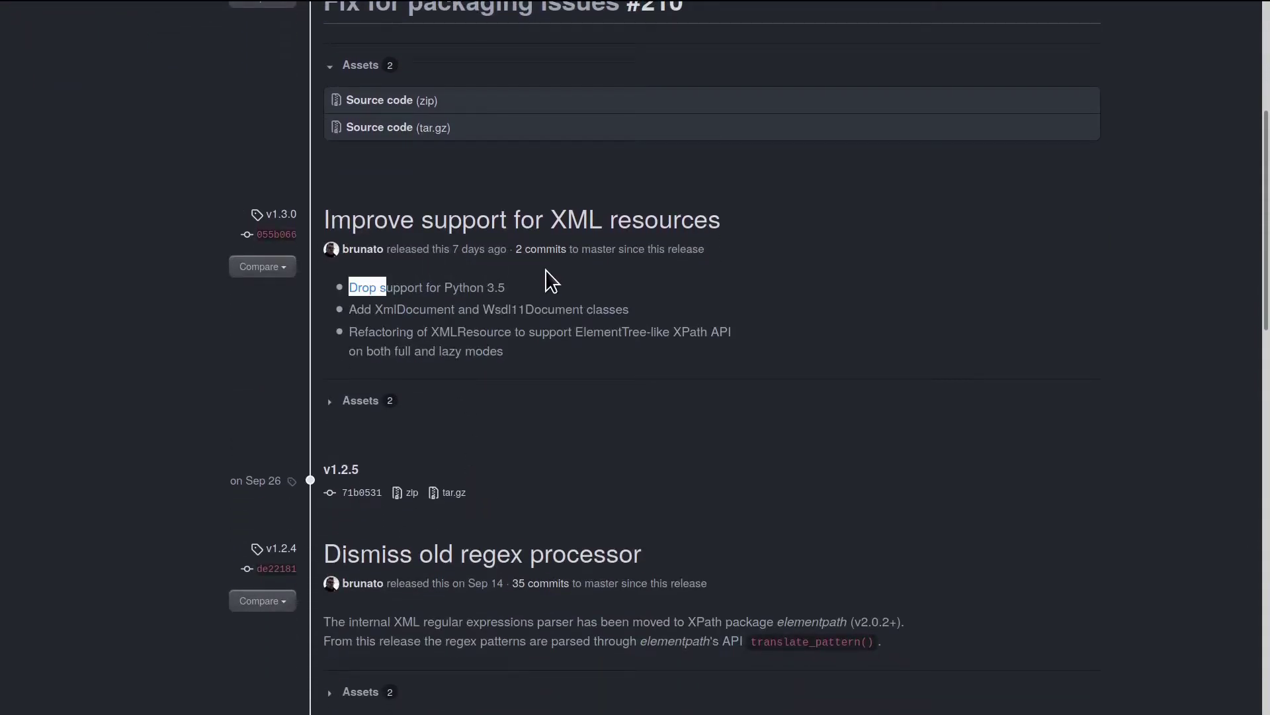
pyautogui.moveTo(349, 287); pyautogui.dragTo(462, 287)
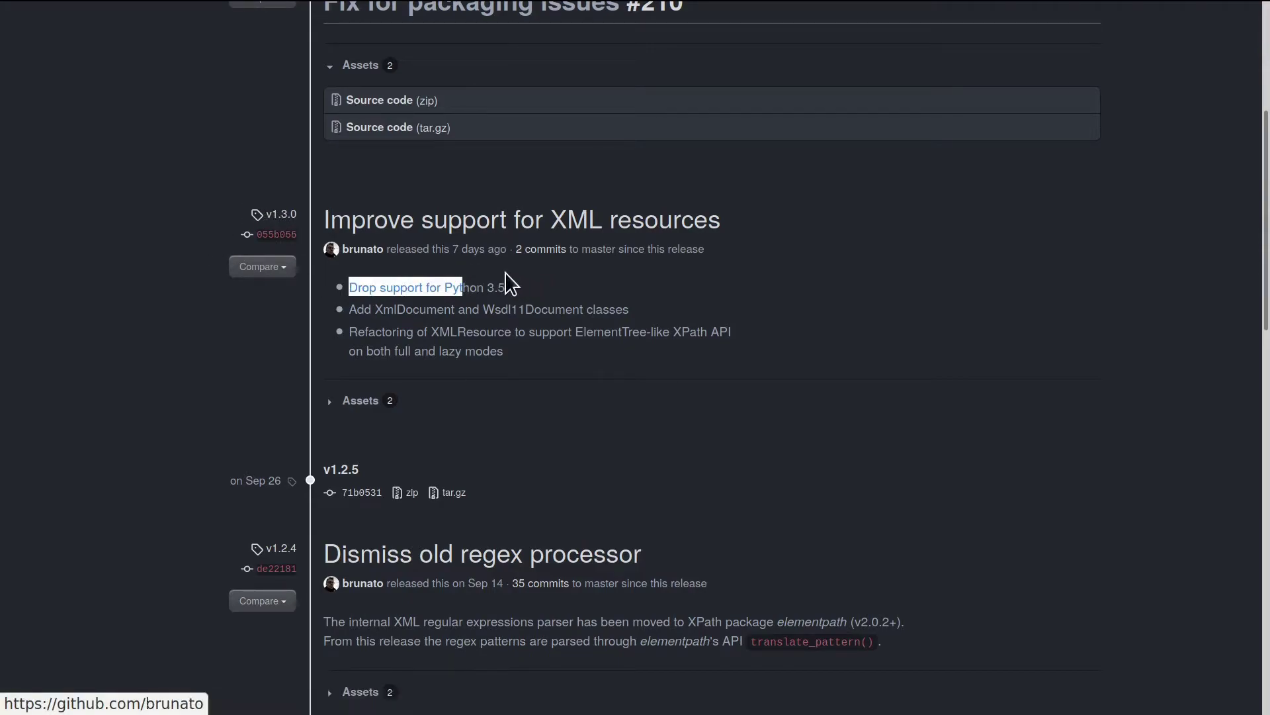
pyautogui.tripleClick(497, 287)
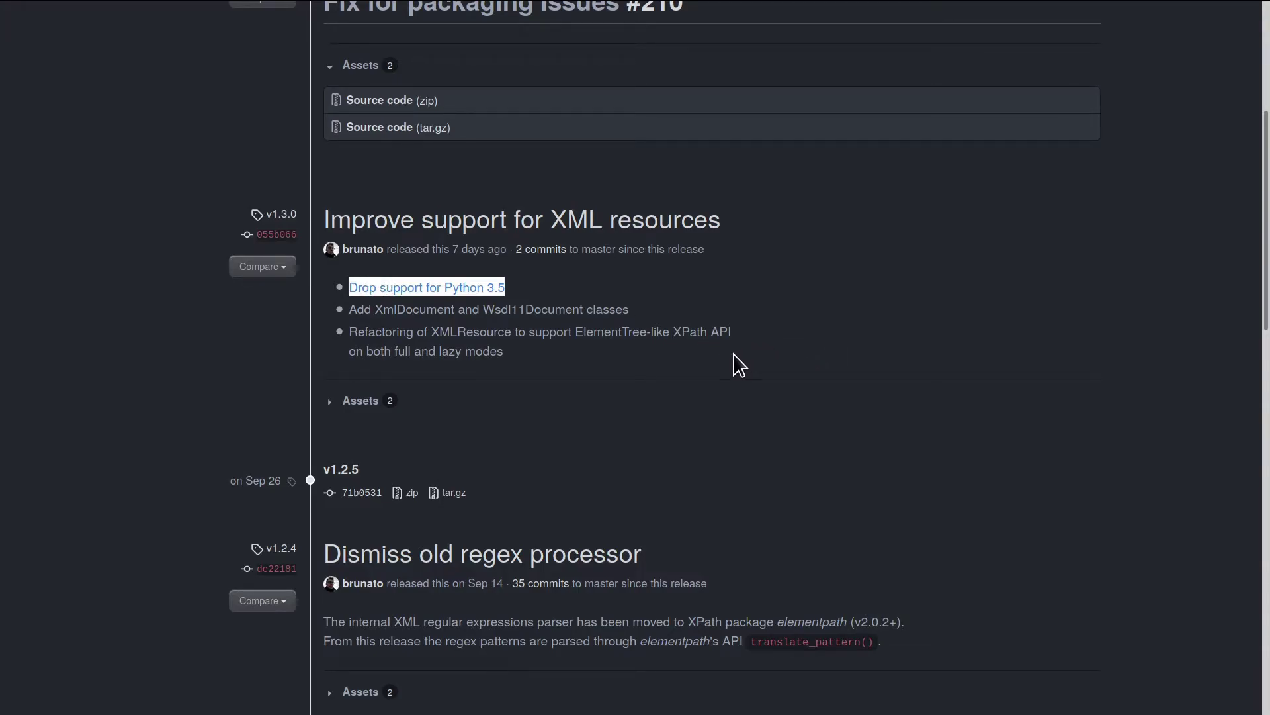
# Paste the xmlschema releases link under 'simple version' and preview the description
pyautogui.click(581, 14)
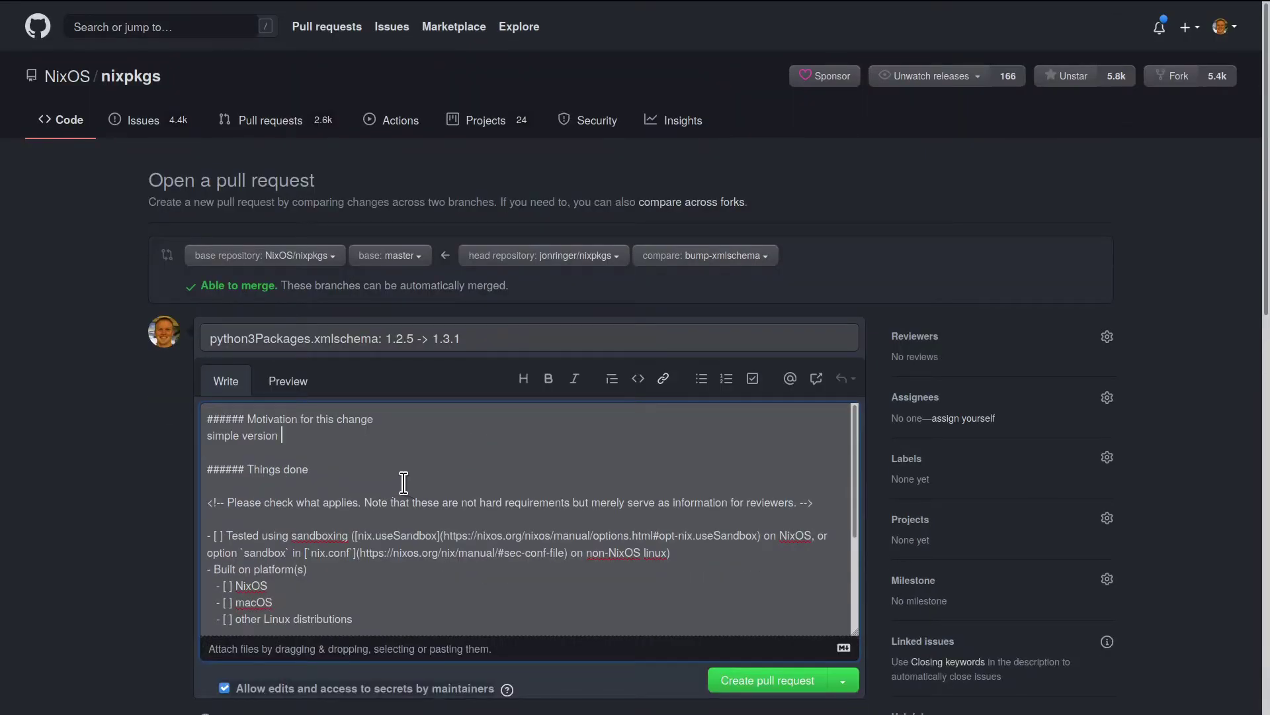
pyautogui.press('Return')
pyautogui.press('Return')
pyautogui.write('https://github.com/sissaschool/xmlschema/releases')
pyautogui.press('Return')
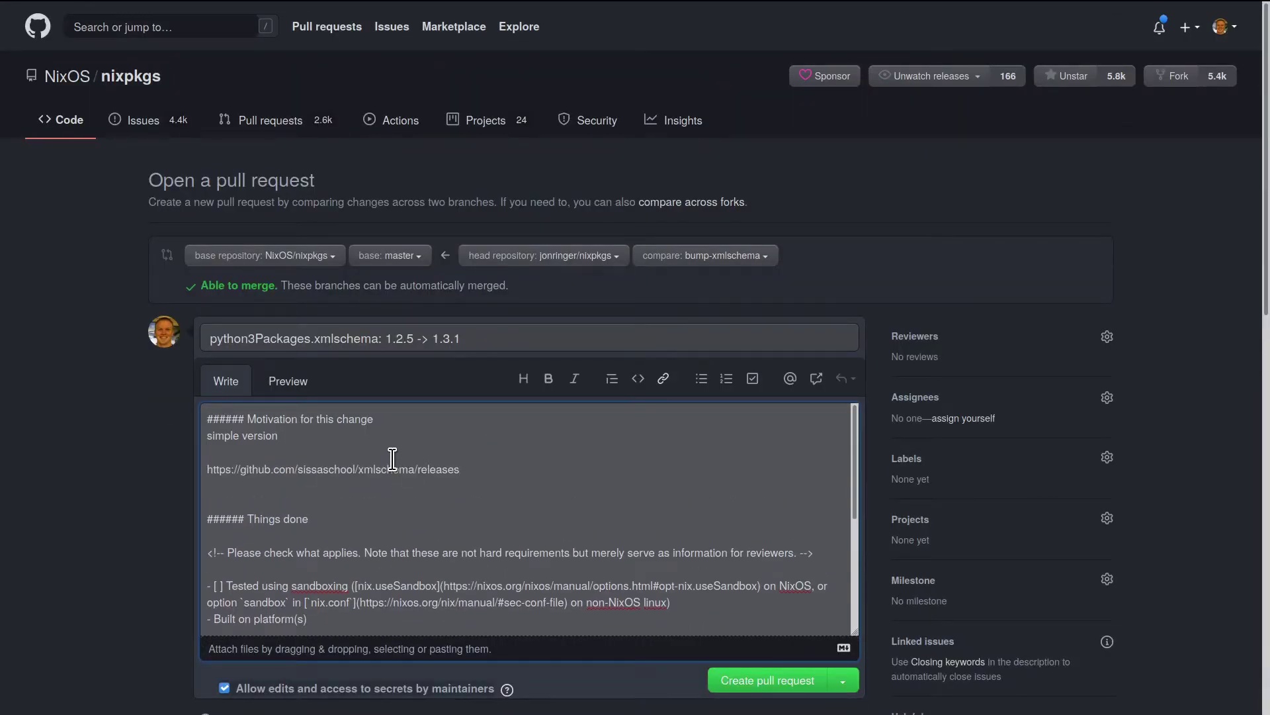
pyautogui.press('BackSpace')
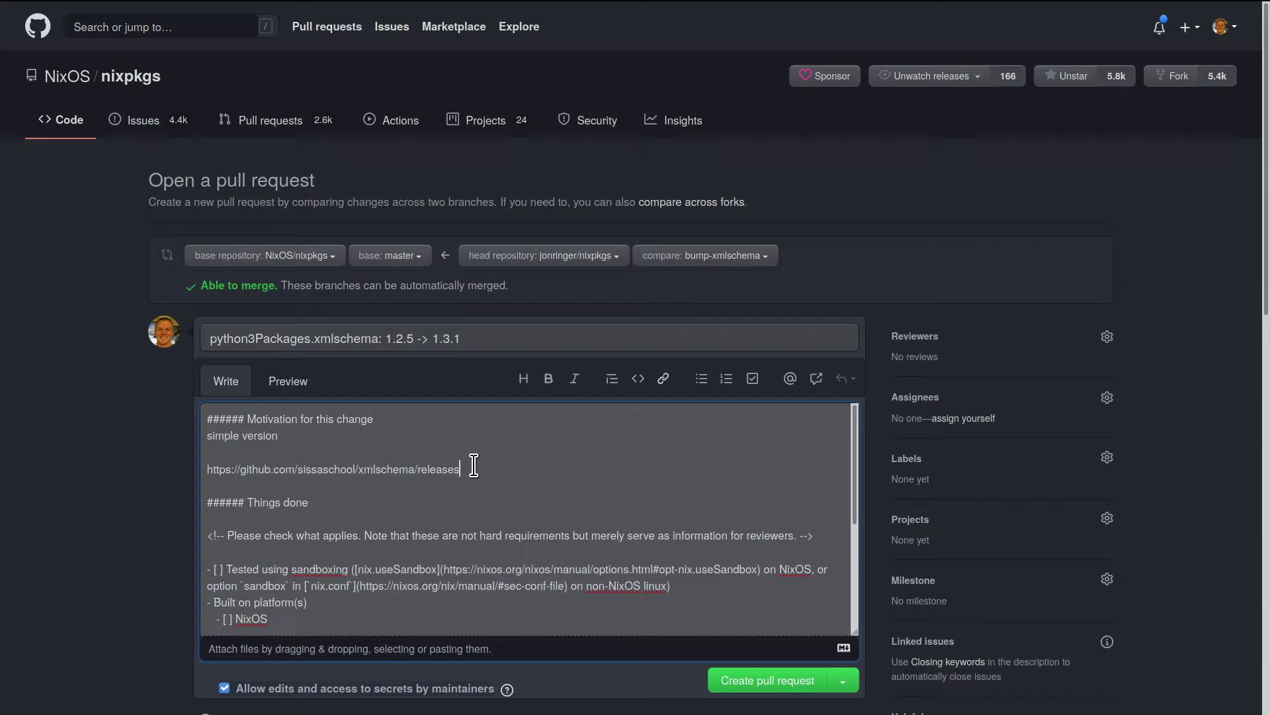
pyautogui.scroll(-3, 335, 504)
pyautogui.scroll(1, 333, 523)
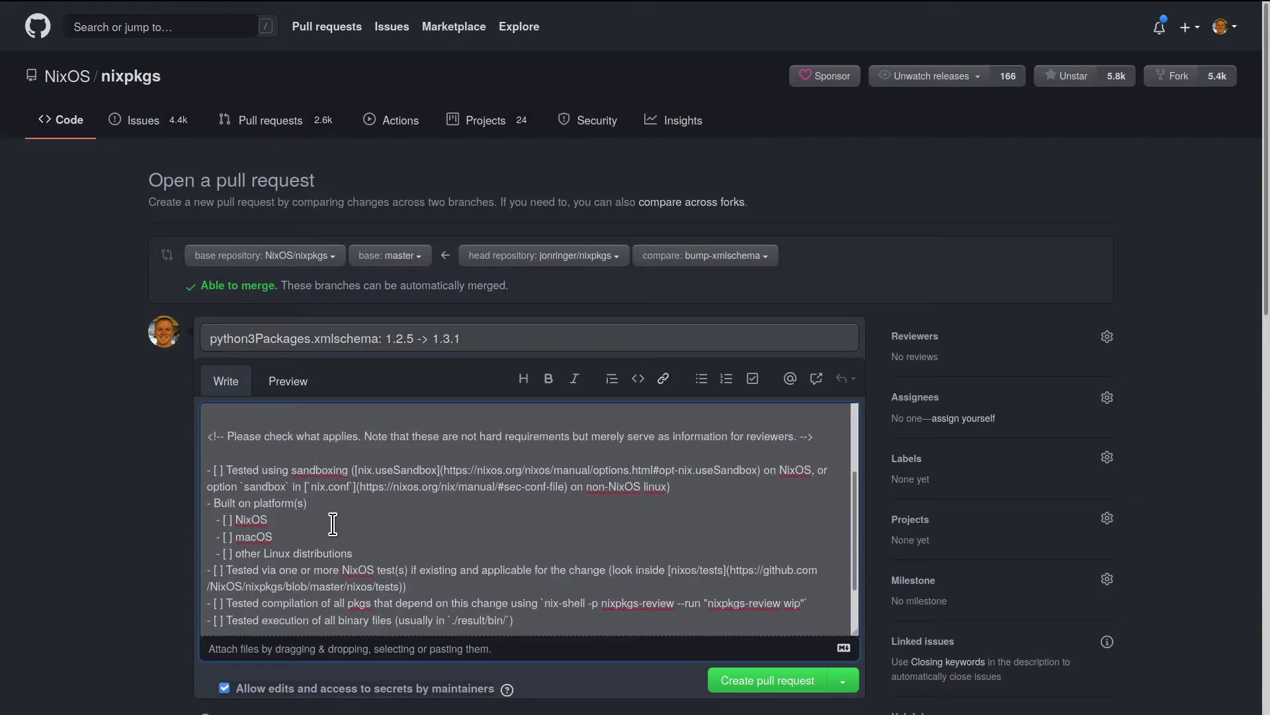
pyautogui.click(282, 386)
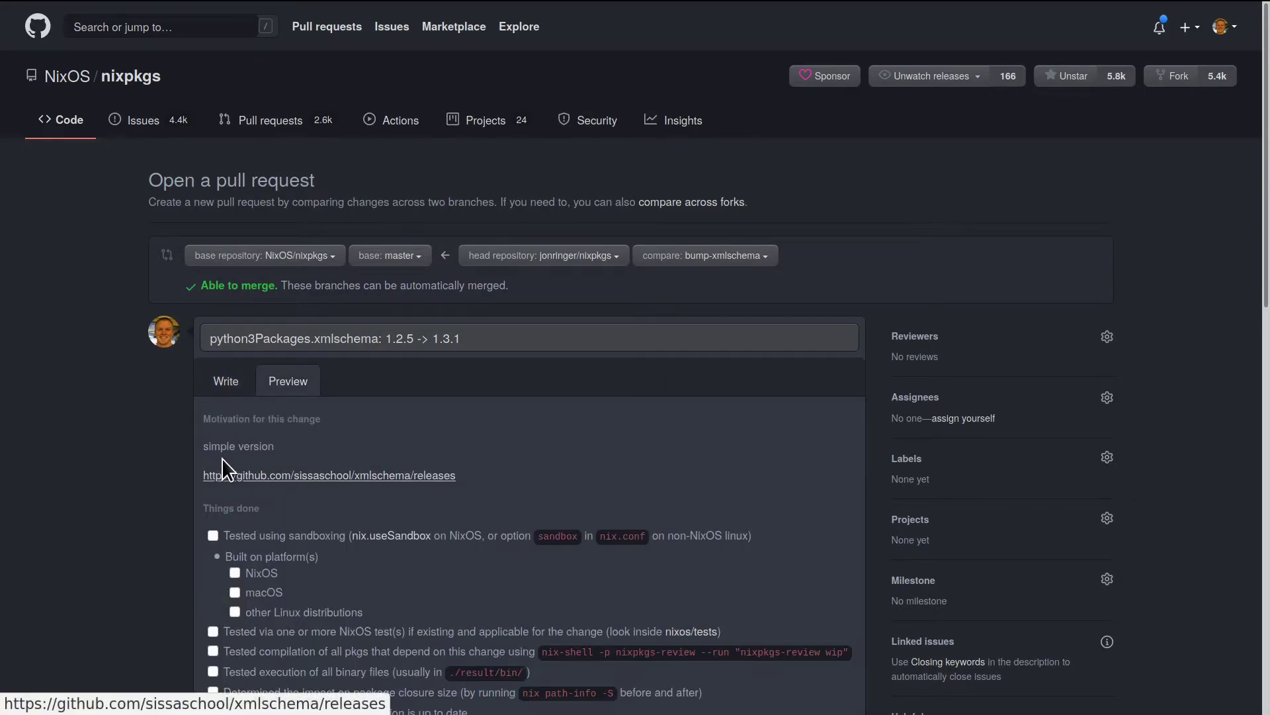
pyautogui.scroll(-3, 217, 461)
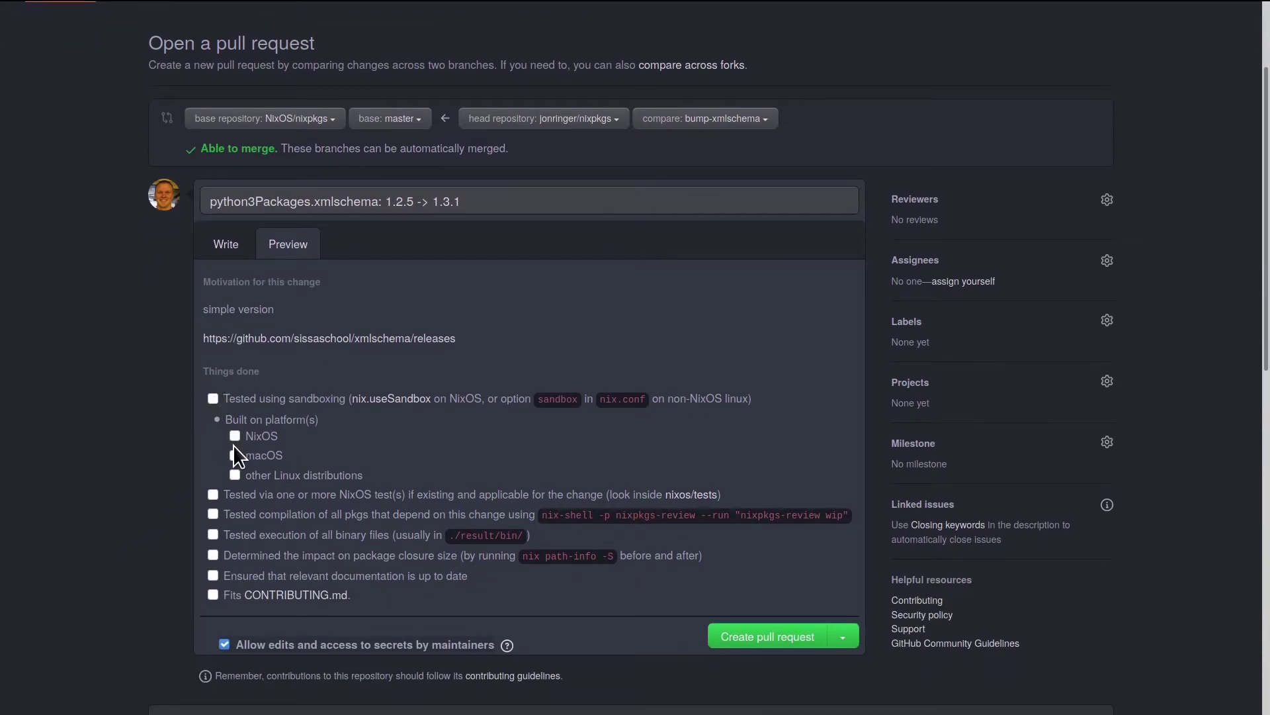
pyautogui.moveTo(244, 437); pyautogui.dragTo(278, 437)
pyautogui.scroll(-1, 327, 479)
# Highlight each checklist line: compilation, NixOS tests, binaries, closure size, documentation, CONTRIBUTING.md
pyautogui.moveTo(340, 467); pyautogui.dragTo(668, 480)
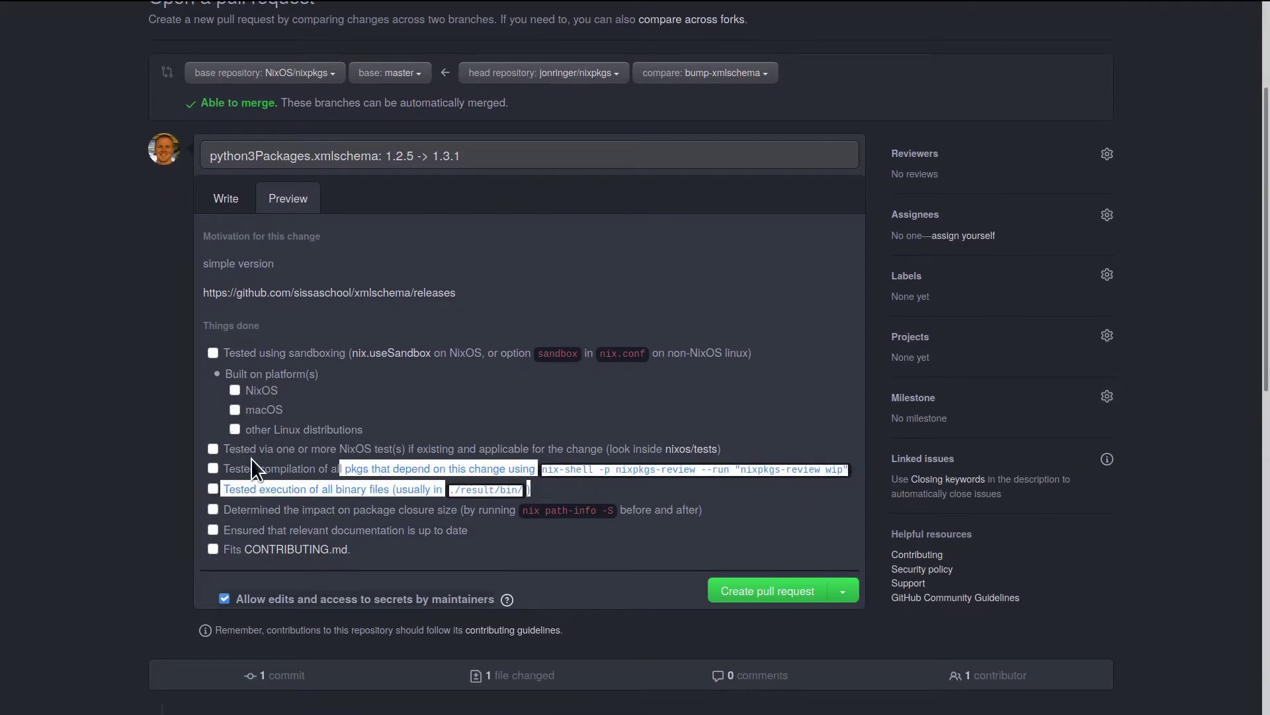
pyautogui.moveTo(262, 452); pyautogui.dragTo(464, 448)
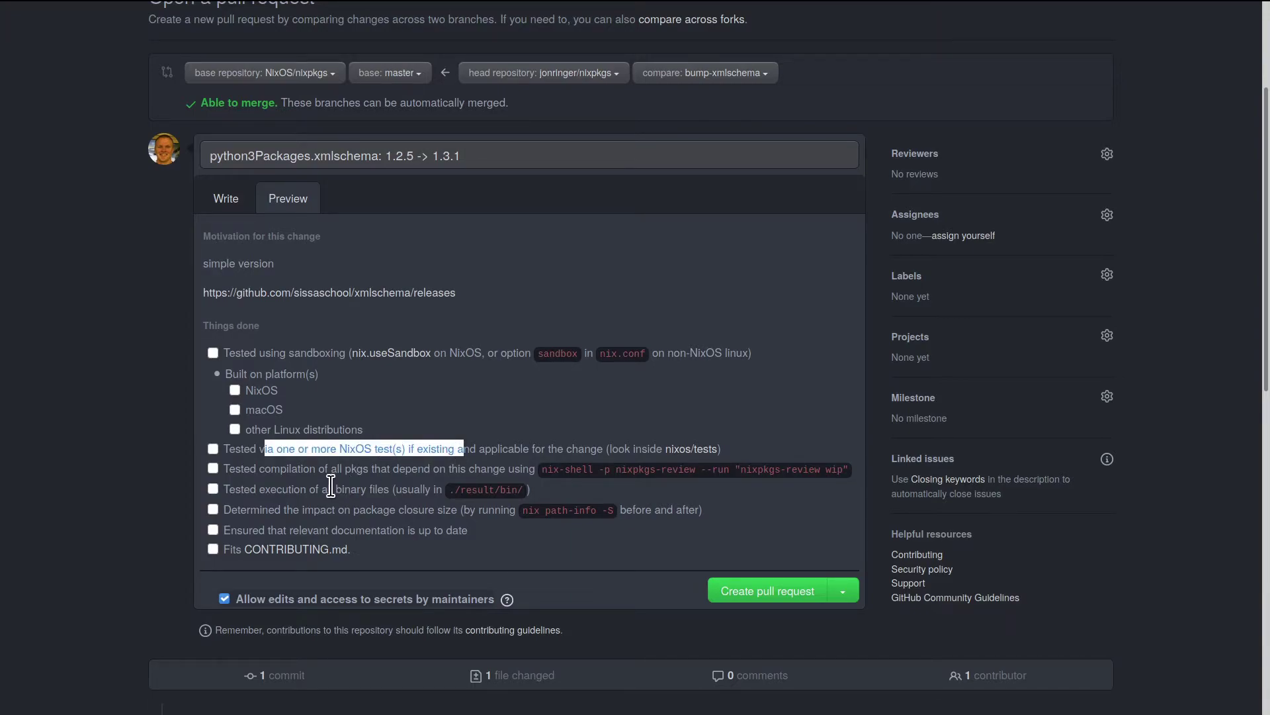
pyautogui.moveTo(245, 488); pyautogui.dragTo(524, 488)
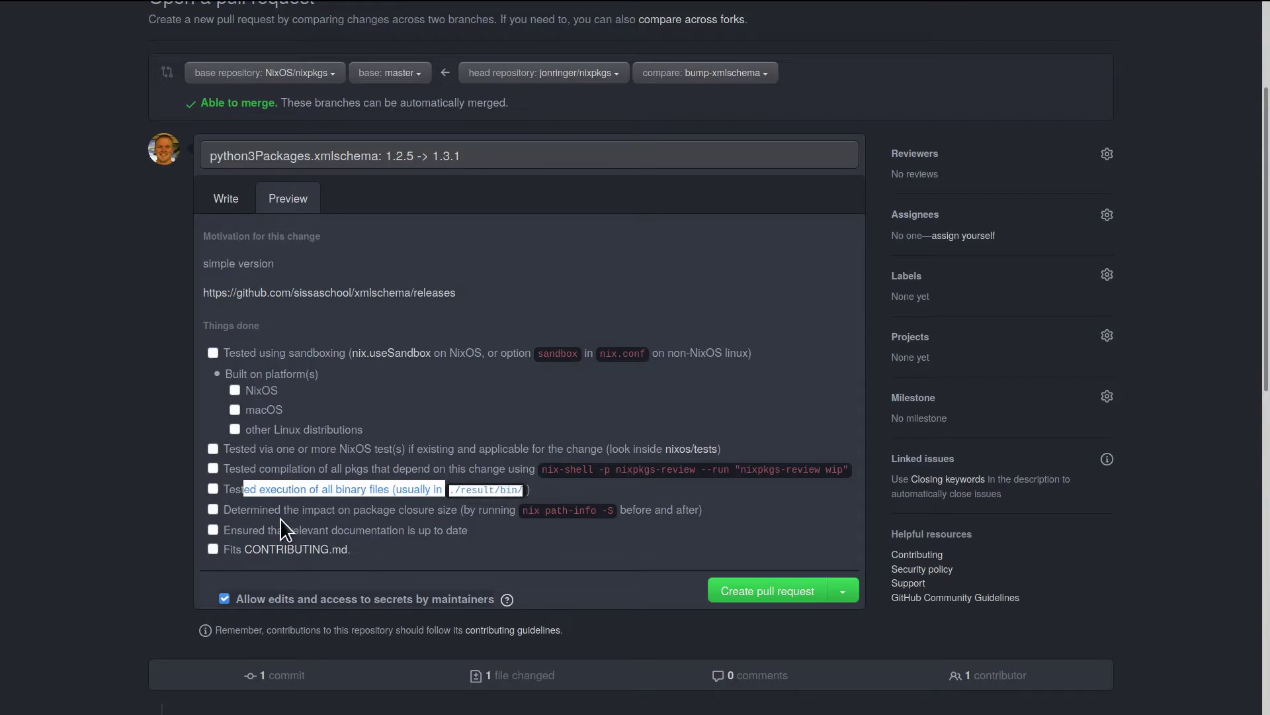
pyautogui.moveTo(230, 509); pyautogui.dragTo(660, 510)
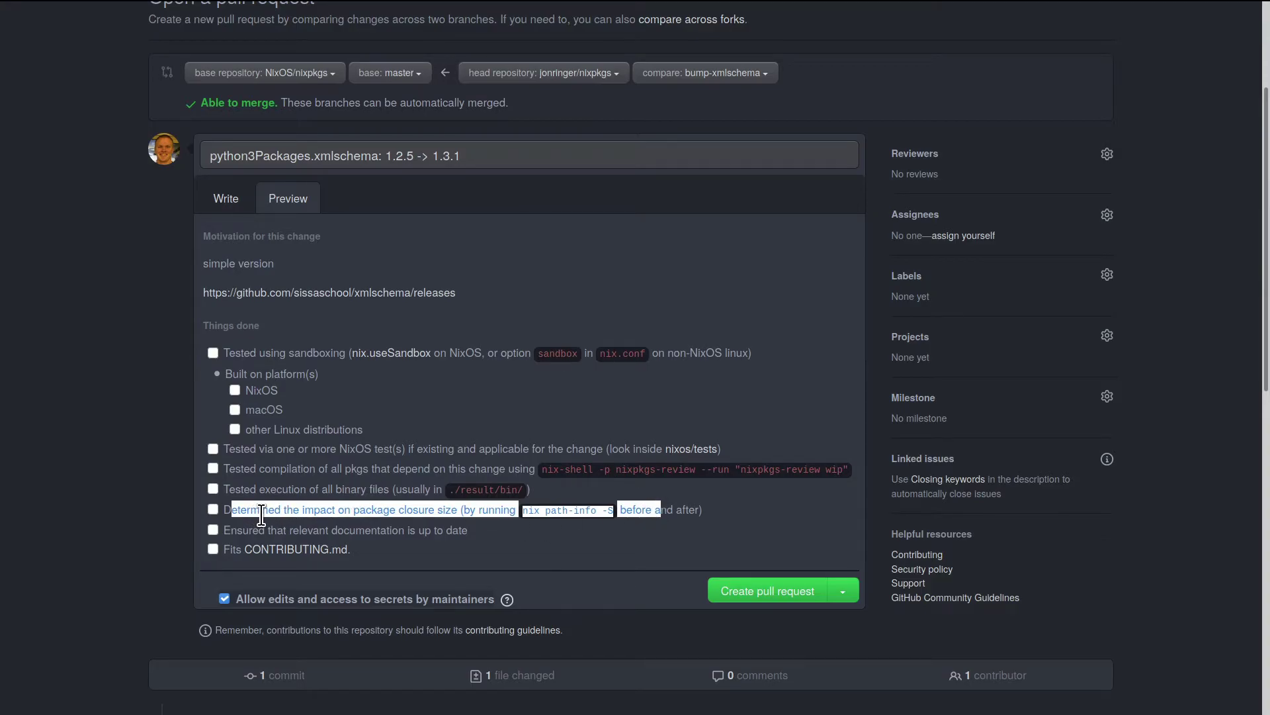
pyautogui.moveTo(230, 530); pyautogui.dragTo(473, 533)
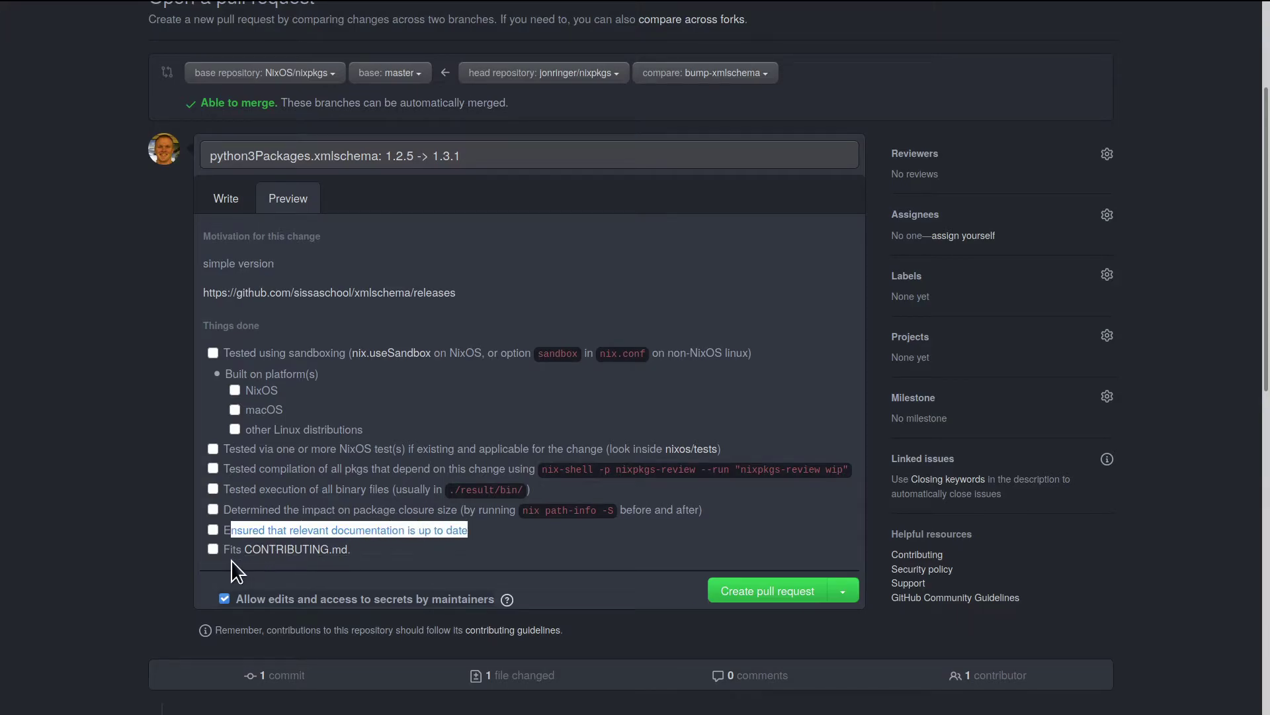
pyautogui.moveTo(232, 559); pyautogui.dragTo(425, 561)
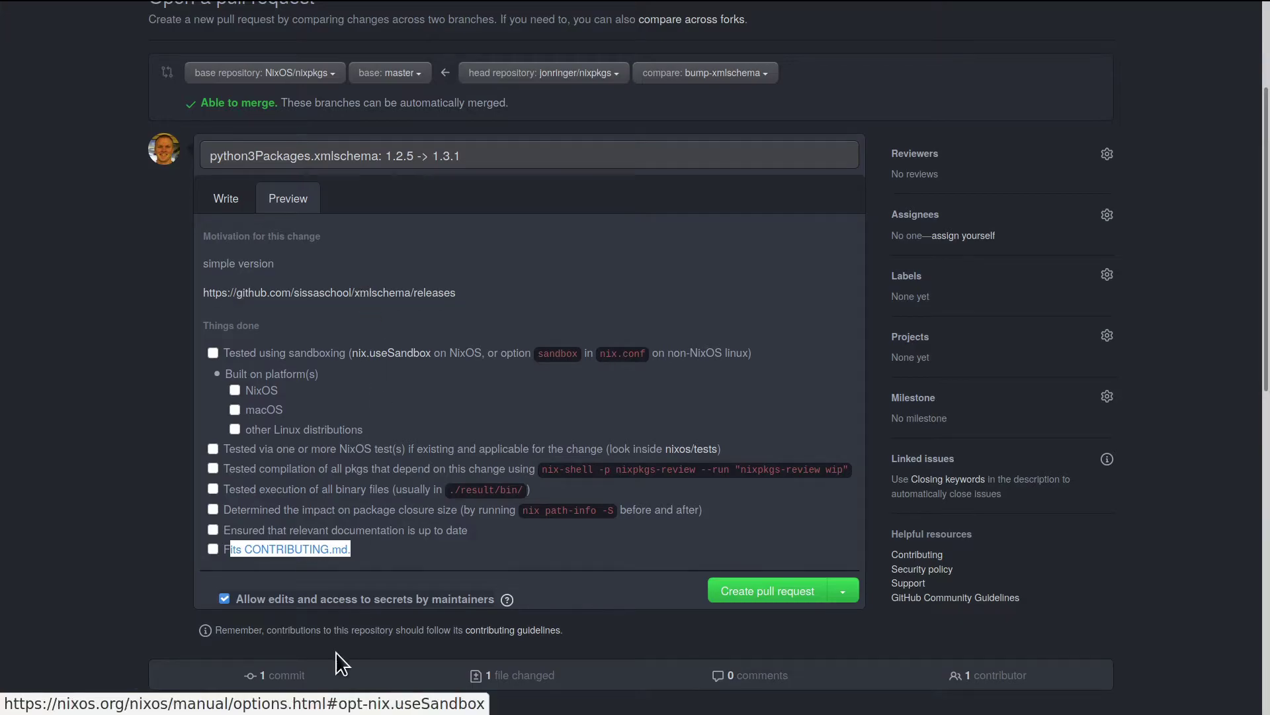
pyautogui.scroll(-2, 407, 541)
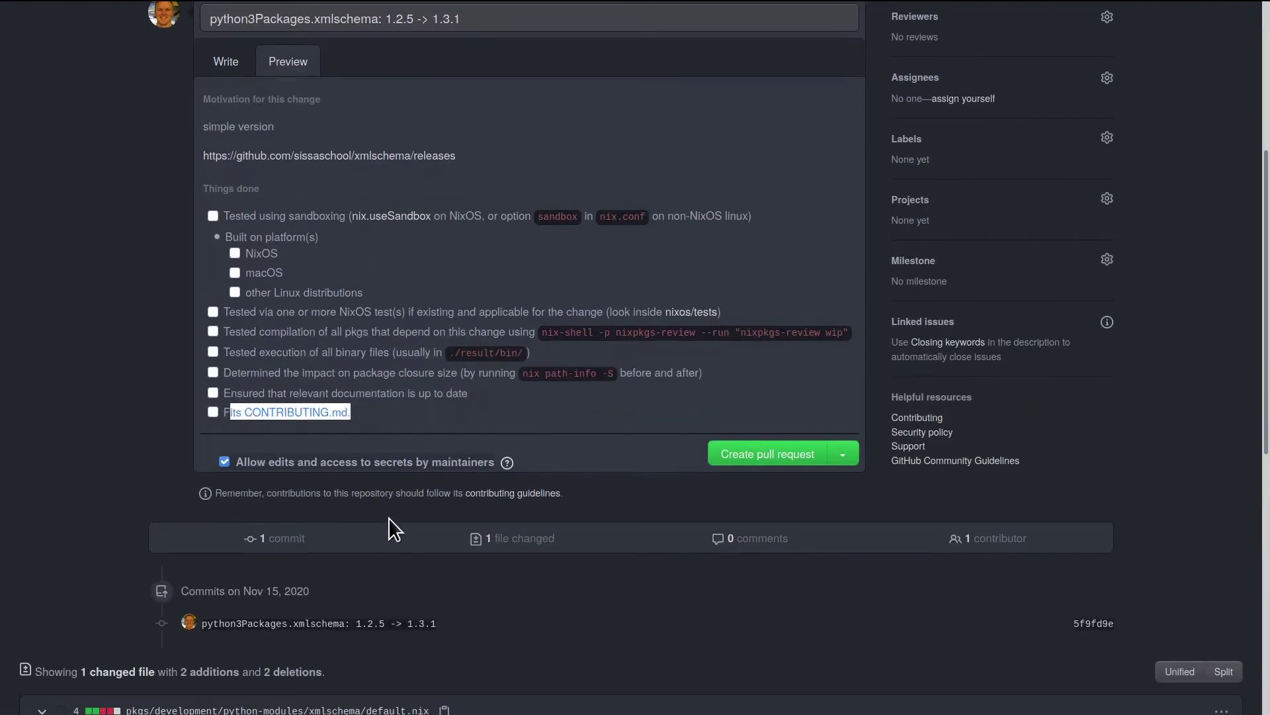
pyautogui.scroll(2, 338, 424)
# Return to the raw description and create the xmlschema 1.2.5 -> 1.3.1 pull request
pyautogui.click(220, 199)
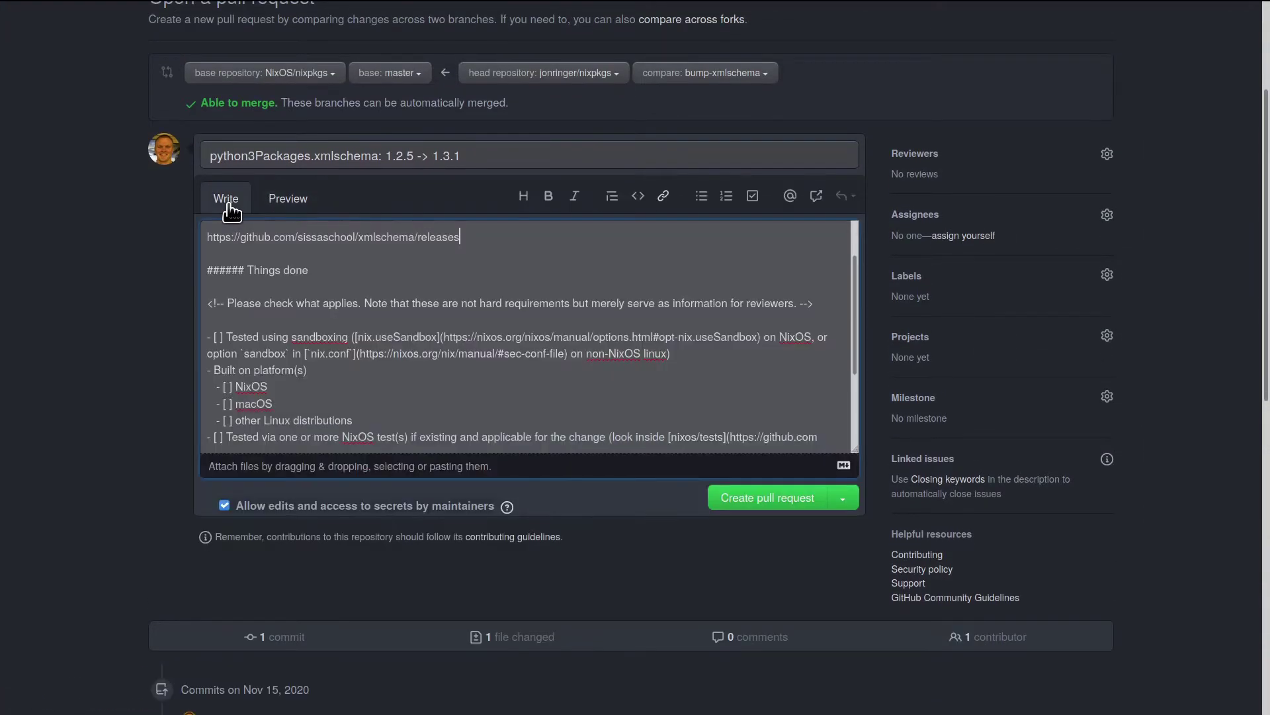
pyautogui.scroll(-2, 240, 249)
pyautogui.scroll(-3, 383, 403)
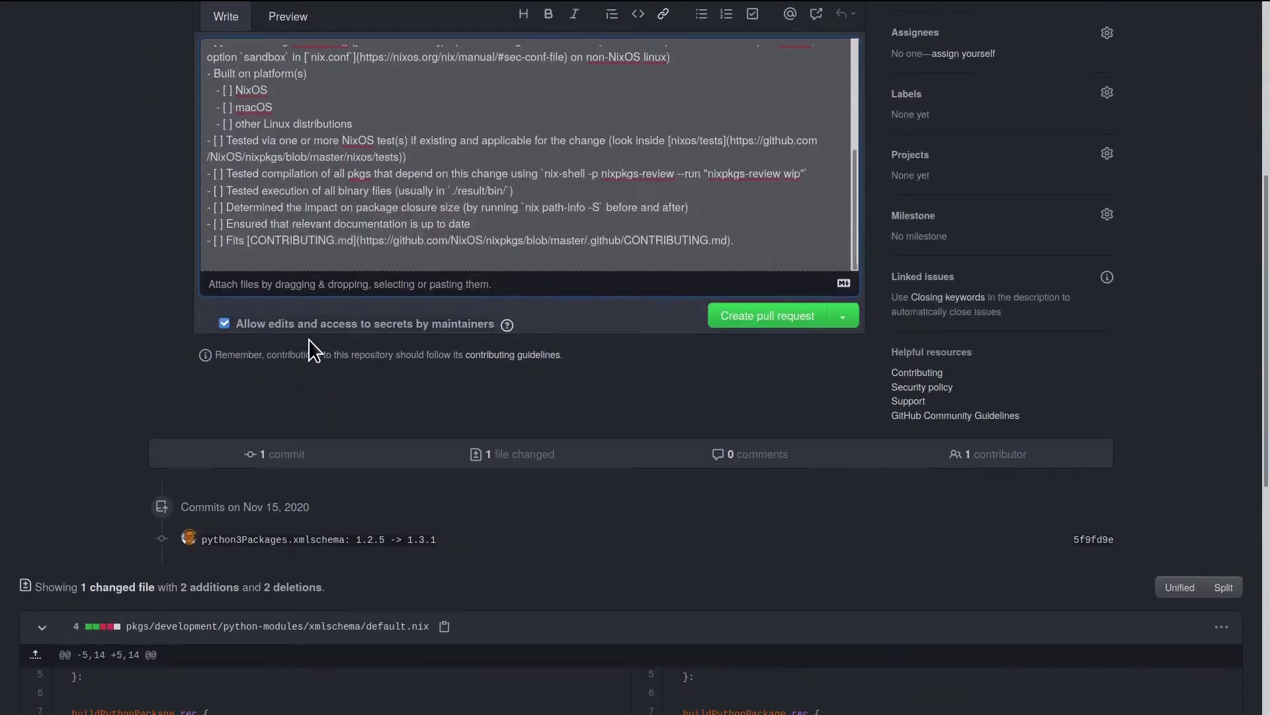
pyautogui.scroll(3, 321, 419)
pyautogui.scroll(-3, 686, 567)
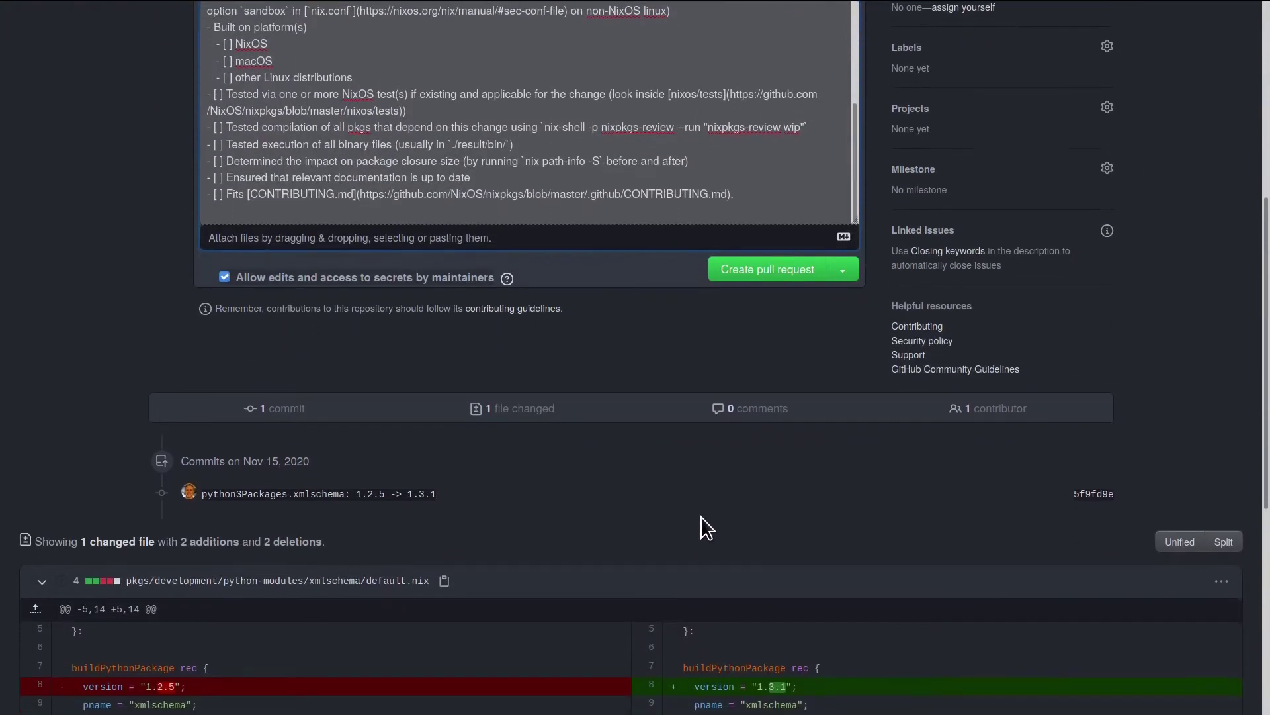
pyautogui.scroll(3, 709, 496)
pyautogui.click(733, 448)
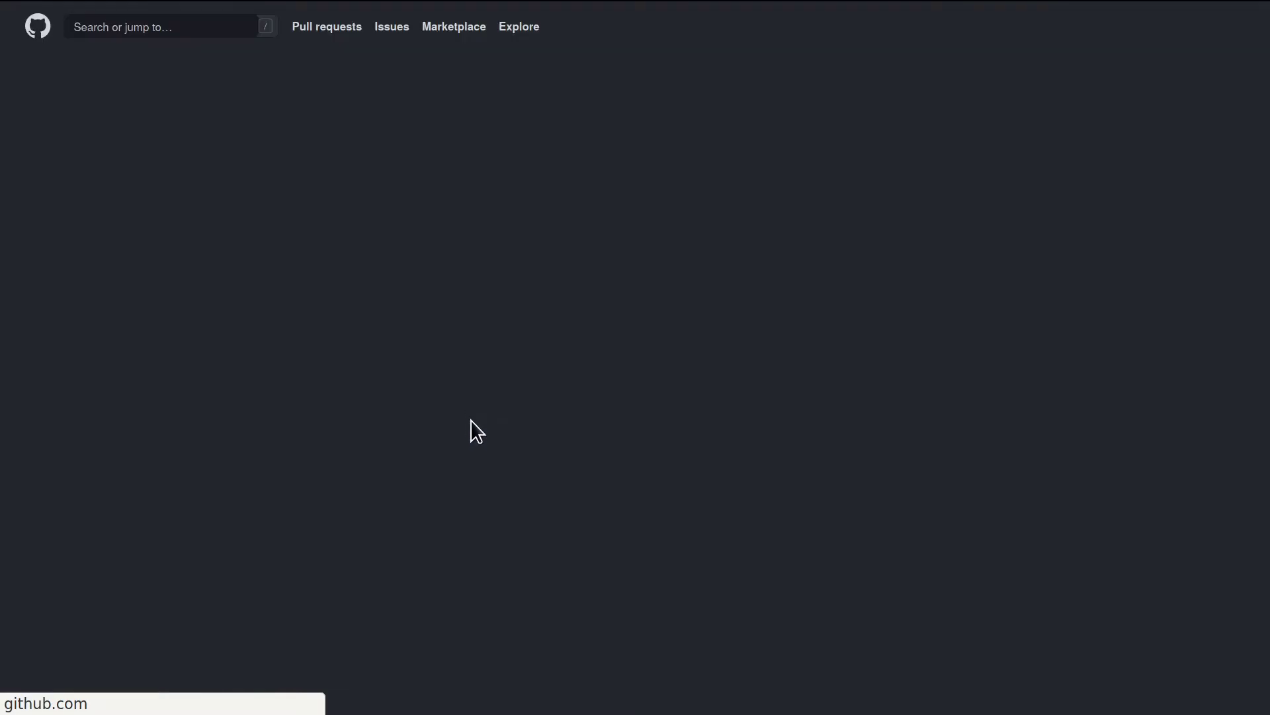
pyautogui.scroll(-1, 268, 407)
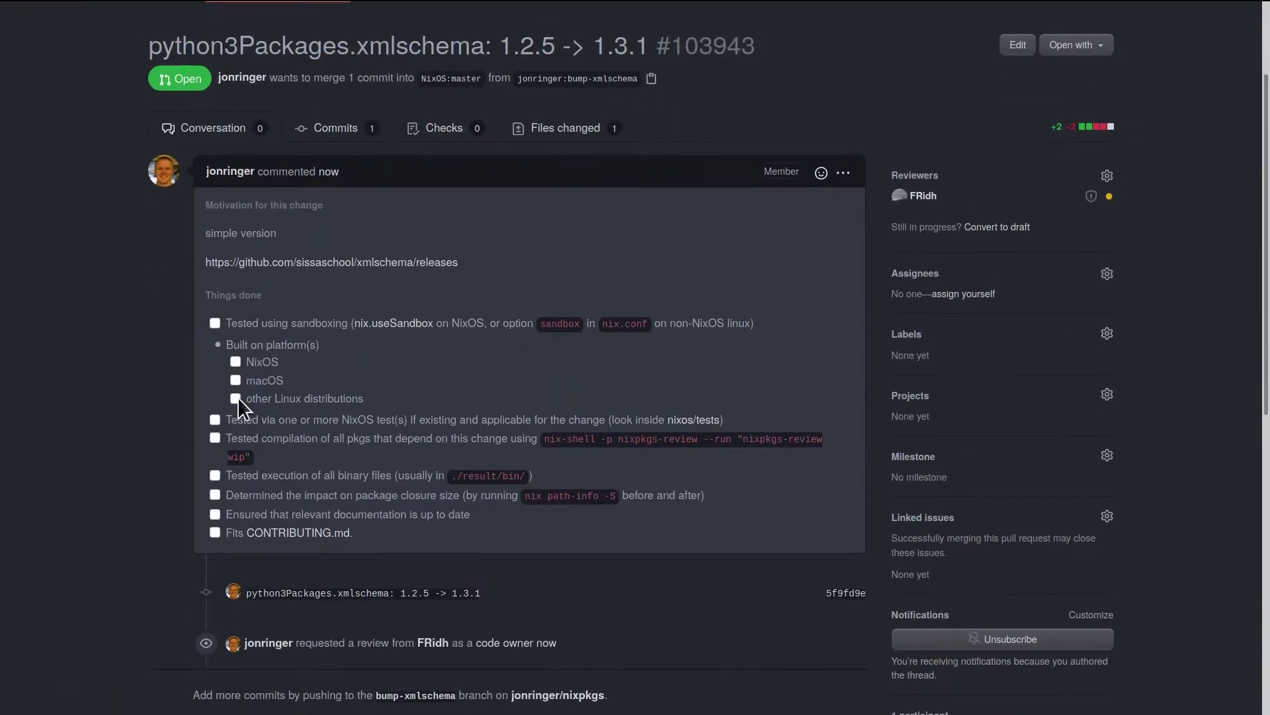
# Tick the NixOS, package closure size and dependent-package compilation checkboxes in PR #103943's description
pyautogui.click(233, 358)
pyautogui.click(215, 495)
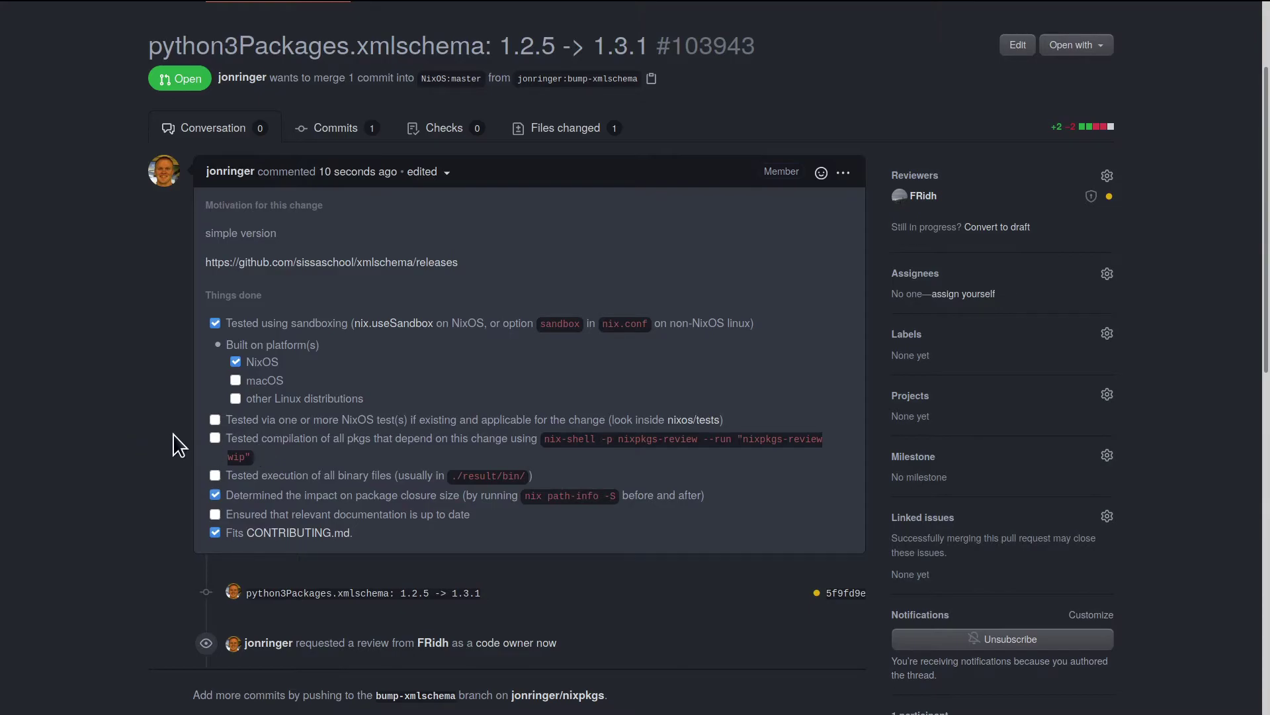
pyautogui.click(215, 437)
# Run 'nixpkgs-review pr 103943' in the terminal, pasting the PR number copied from GitHub
pyautogui.doubleClick(704, 50)
pyautogui.press('super+f')
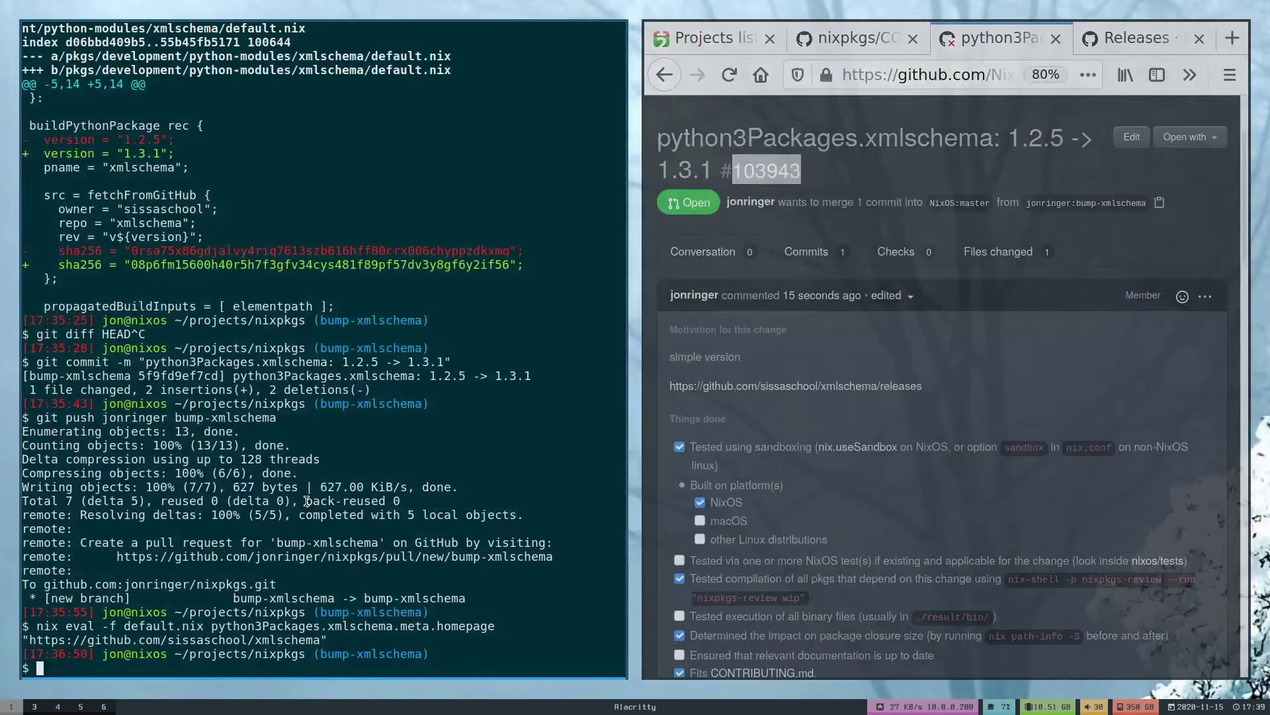
pyautogui.write('nixpkgs-review p')
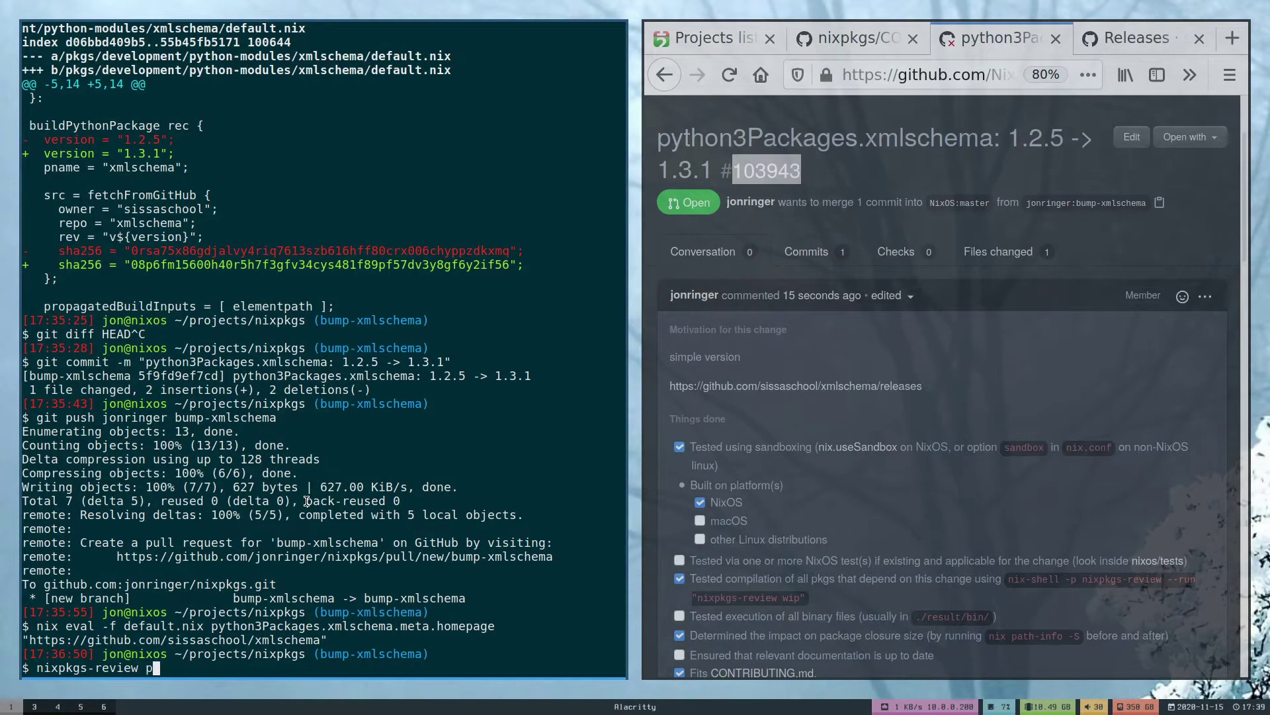
pyautogui.write('r')
pyautogui.middleClick(306, 500)
pyautogui.press('Return')
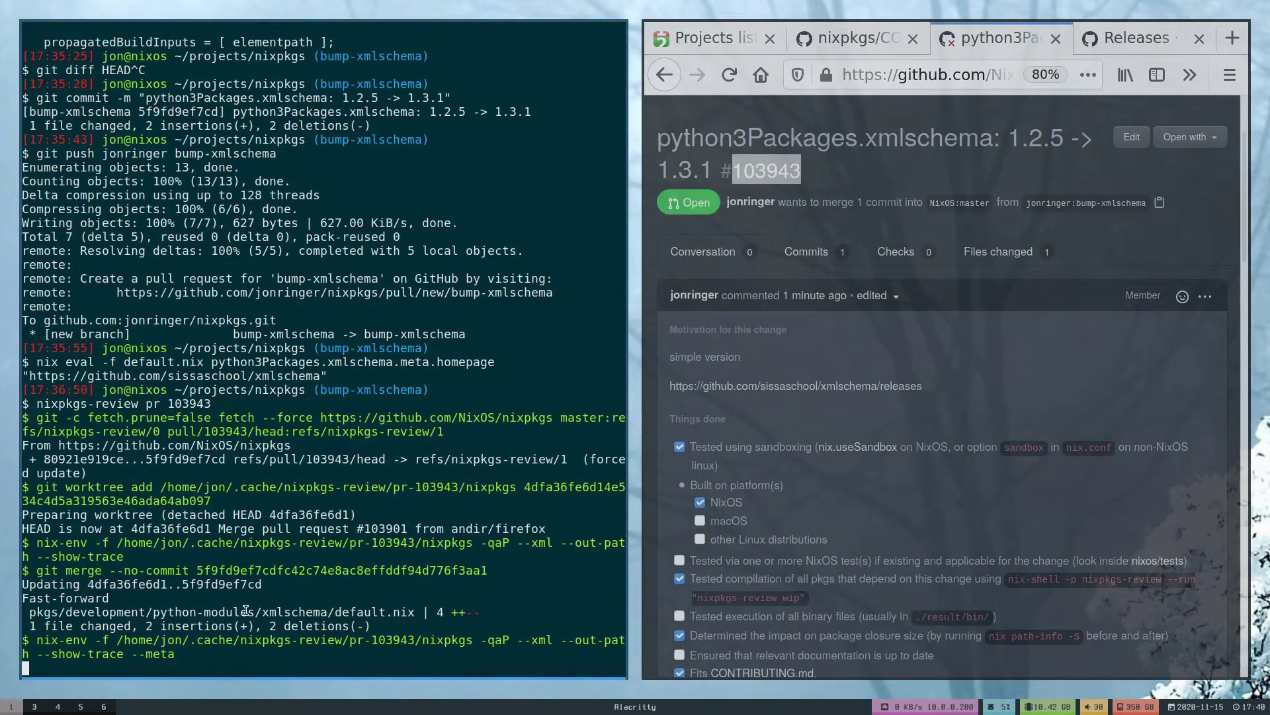
# Review the xmlschema default.nix summary and build output, exit the review shell, and fullscreen the PR page
pyautogui.moveTo(183, 611); pyautogui.dragTo(488, 612)
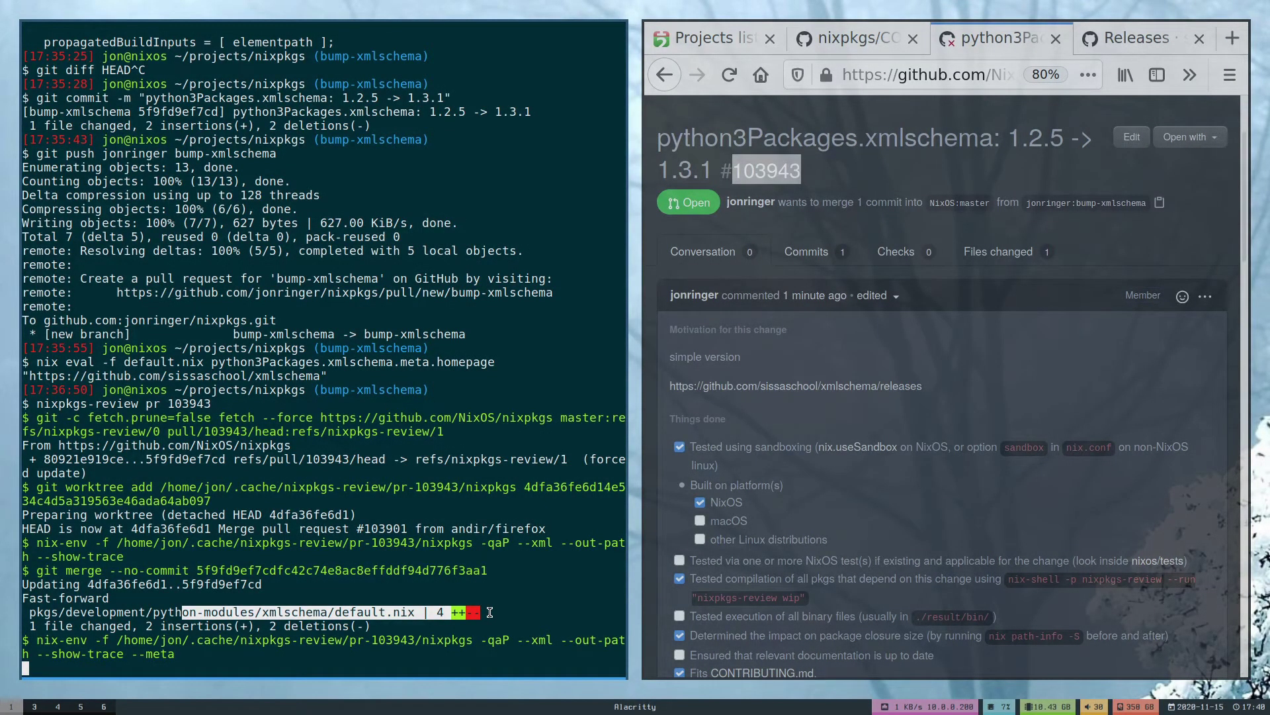
pyautogui.scroll(8, 489, 612)
pyautogui.scroll(7, 481, 607)
pyautogui.scroll(6, 469, 600)
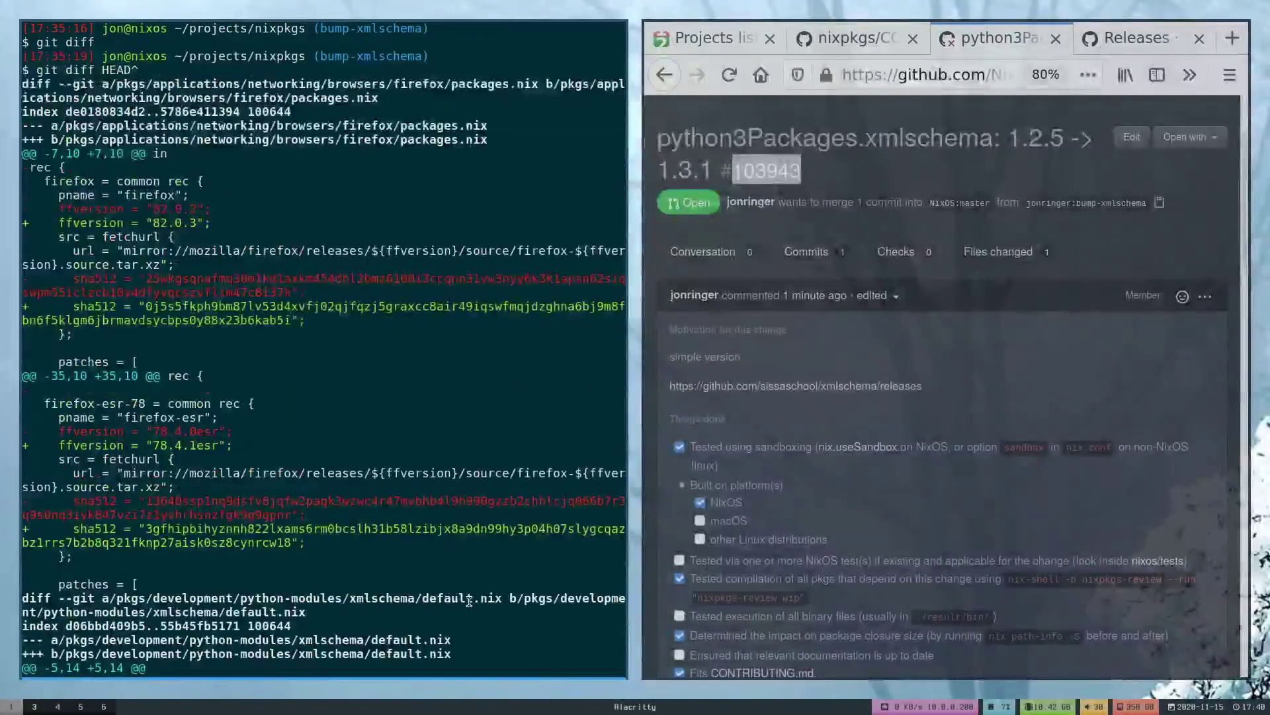
pyautogui.scroll(-5, 469, 599)
pyautogui.scroll(-5, 418, 566)
pyautogui.scroll(-6, 337, 526)
pyautogui.scroll(-5, 268, 487)
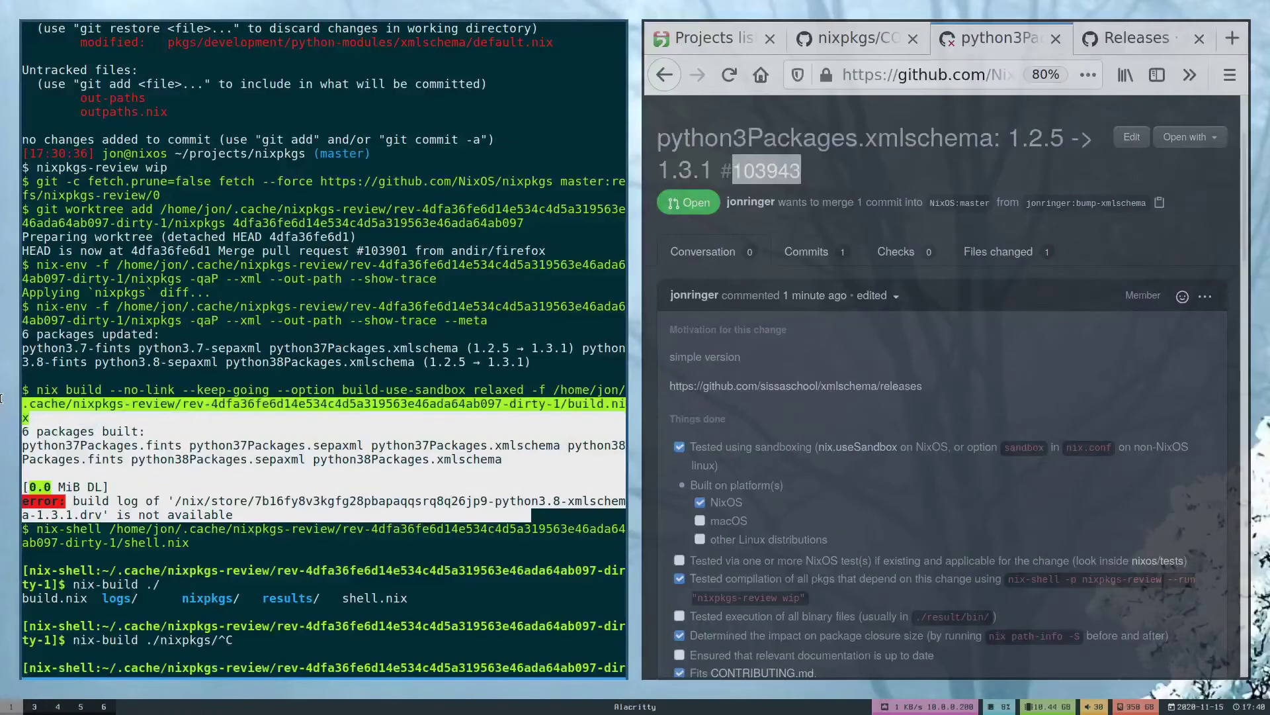
pyautogui.moveTo(530, 508); pyautogui.dragTo(11, 397)
pyautogui.hotkey('ctrl', 'd')
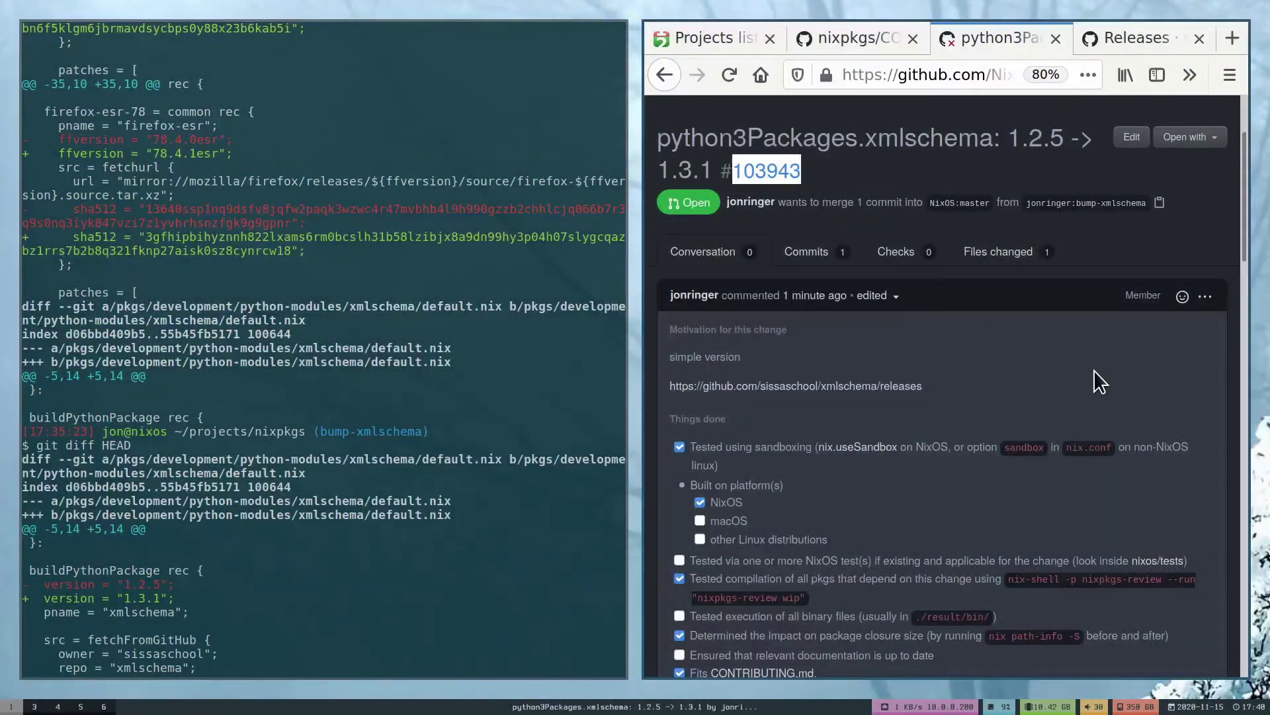
pyautogui.press('F11')
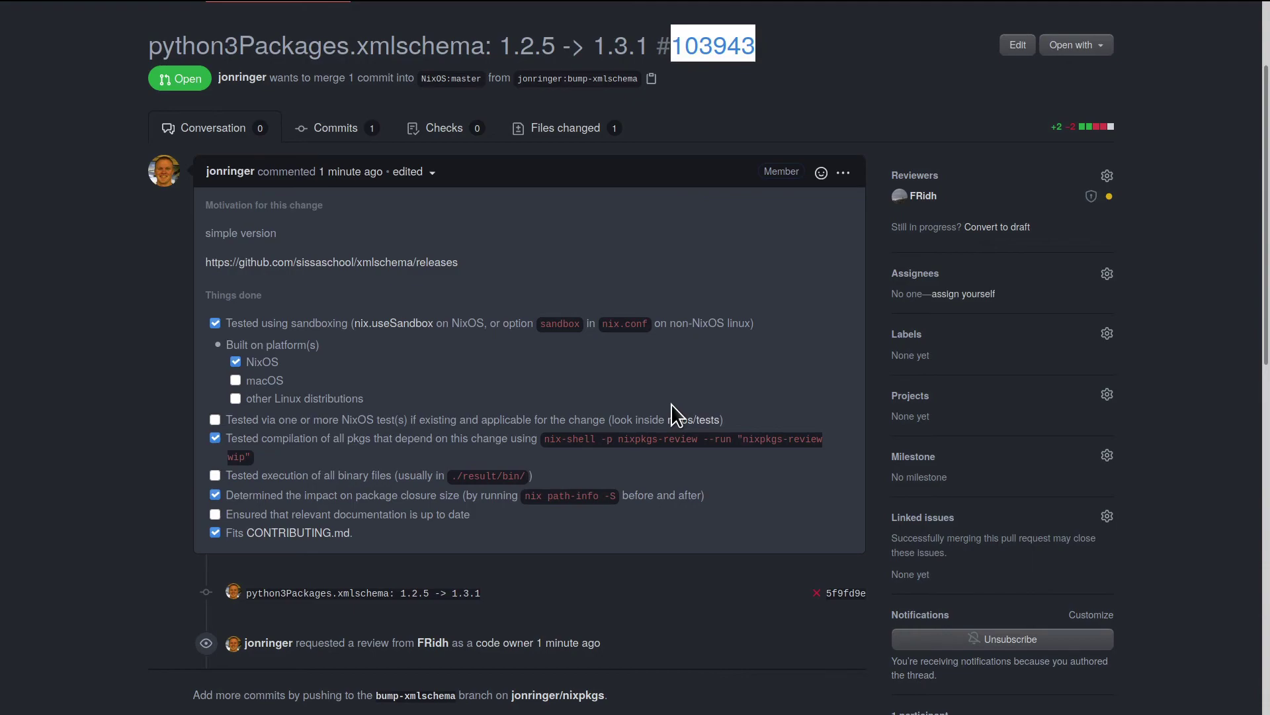
pyautogui.scroll(-3, 685, 471)
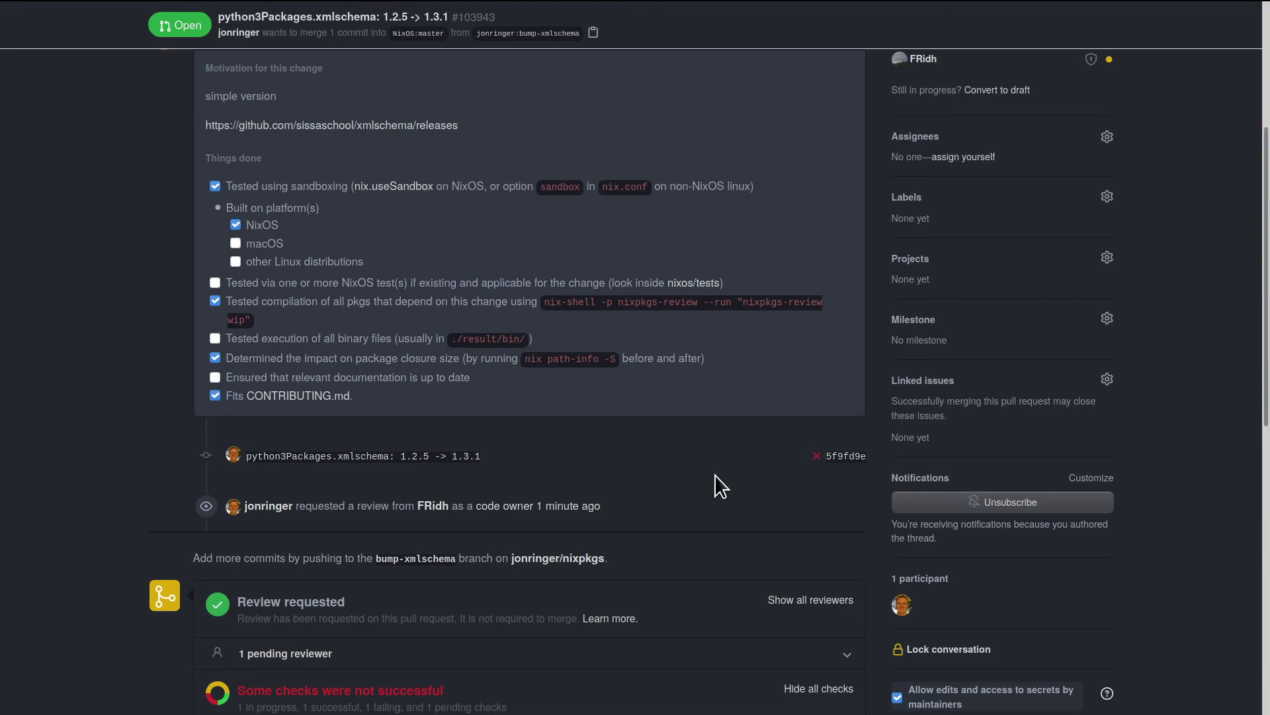
pyautogui.scroll(3, 719, 487)
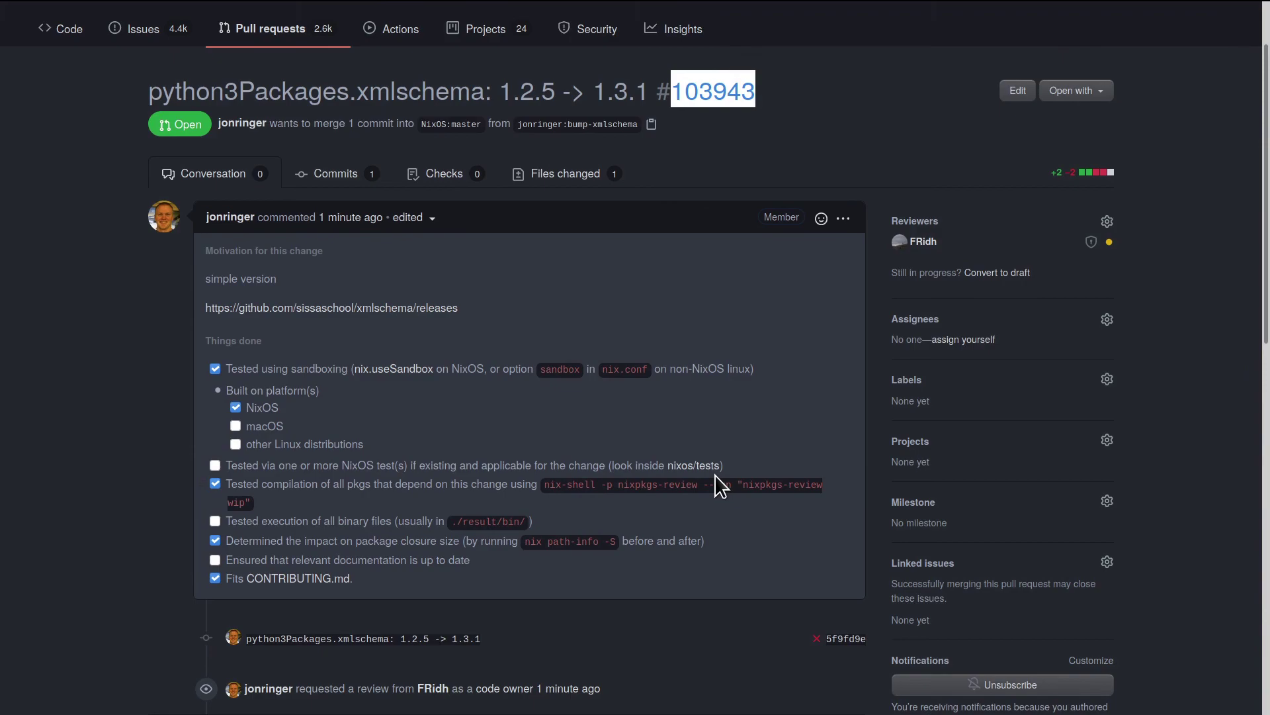
# Tile the PR #103943 page beside the terminal again after checking its review request and checks
pyautogui.press('F11')
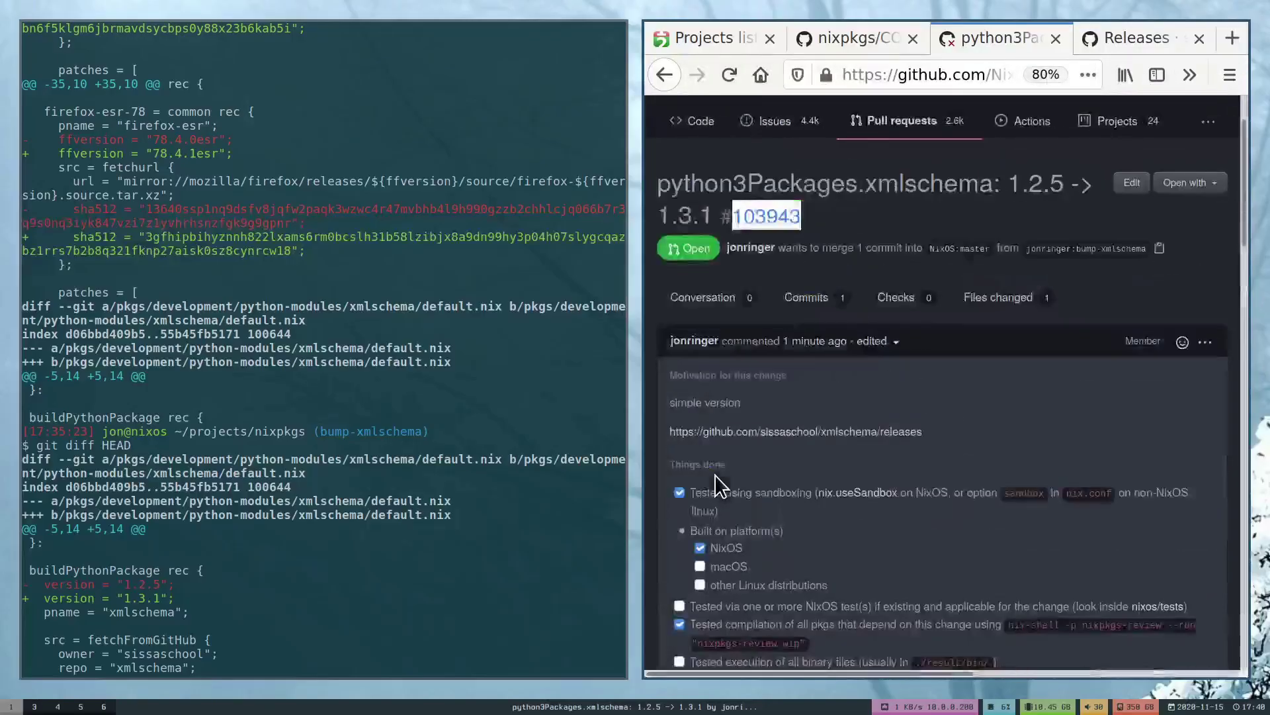